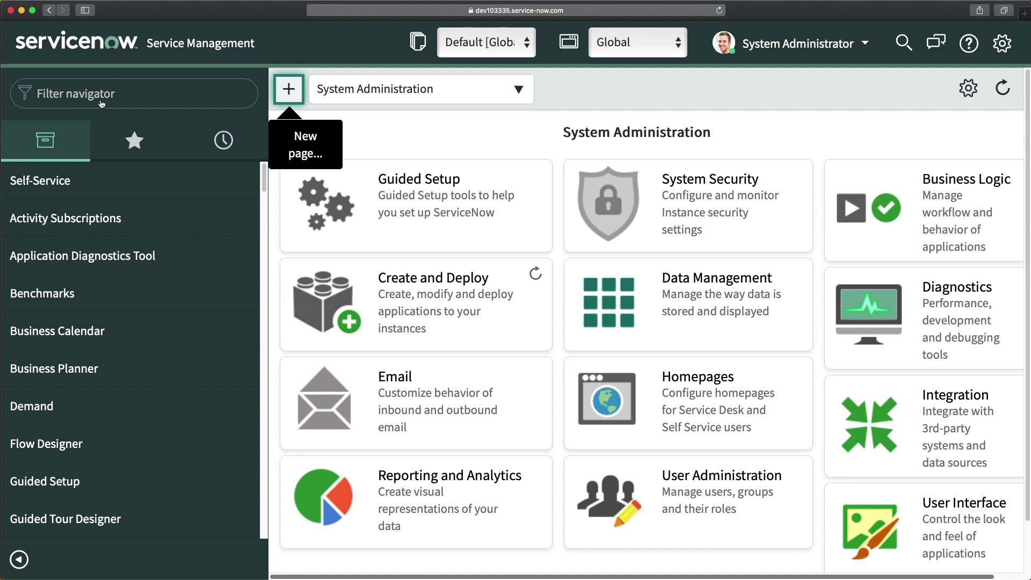
- Filter the navigator on 'notify' and scan the matching modules
left_click(75, 94)
type("noti")
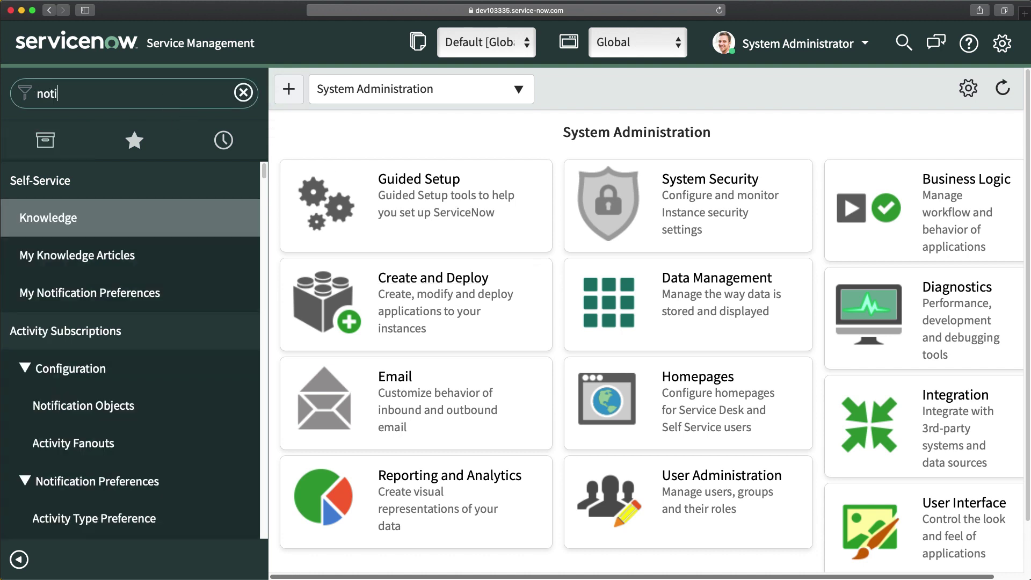
type("fy")
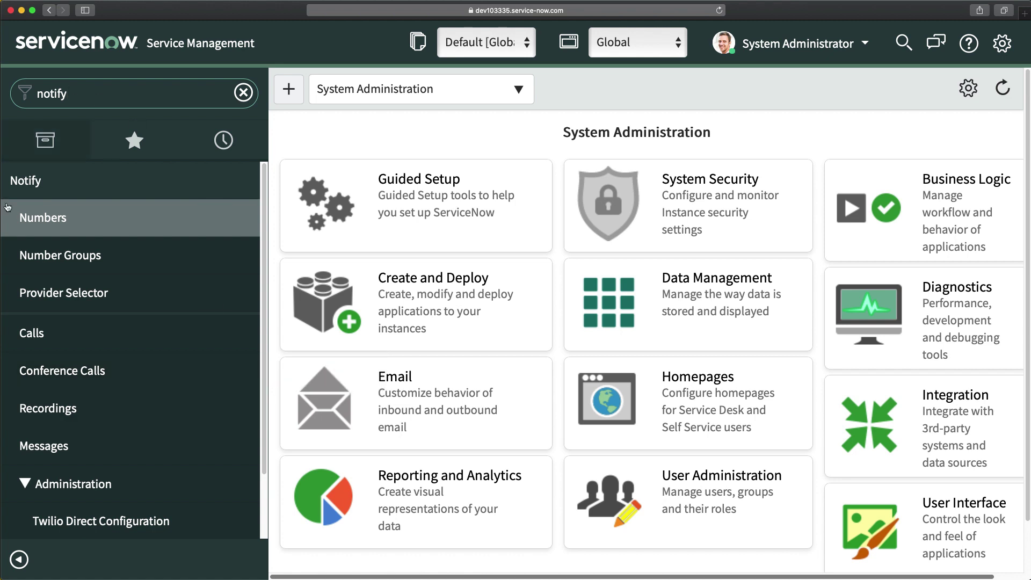
scroll(95, 370, "down", 3)
scroll(94, 370, "up", 3)
- Replace the navigator filter with 'plugins' to show System Definition > Plugins
left_click(141, 86)
key("BackSpace")
key("BackSpace")
key("BackSpace")
key("BackSpace")
key("BackSpace")
key("BackSpace")
type("po")
key("BackSpace")
key("BackSpace")
type("plugins")
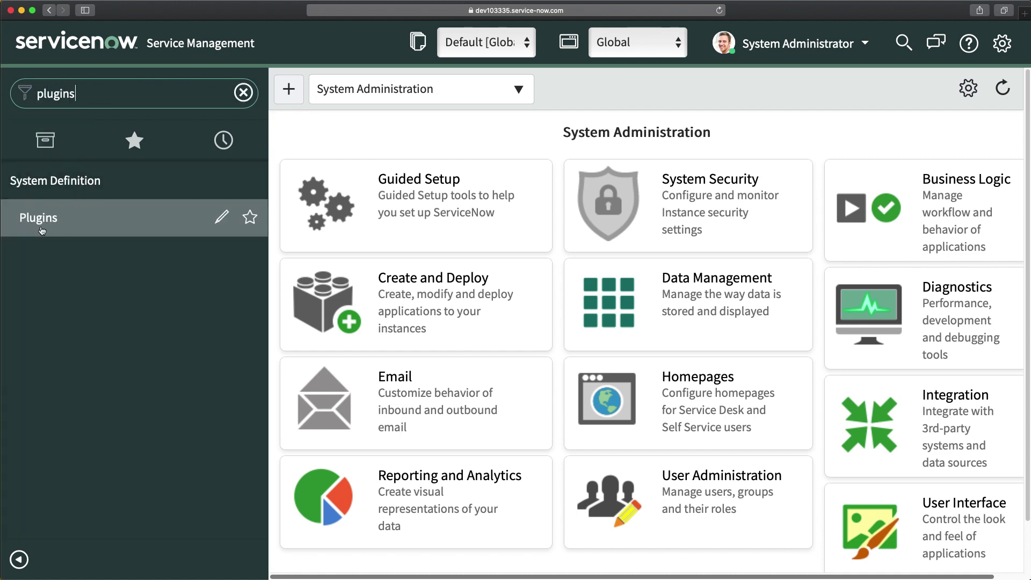
- On the Plugins page, search 'notify' and scroll to the Notify plugin marked Installed
left_click(38, 220)
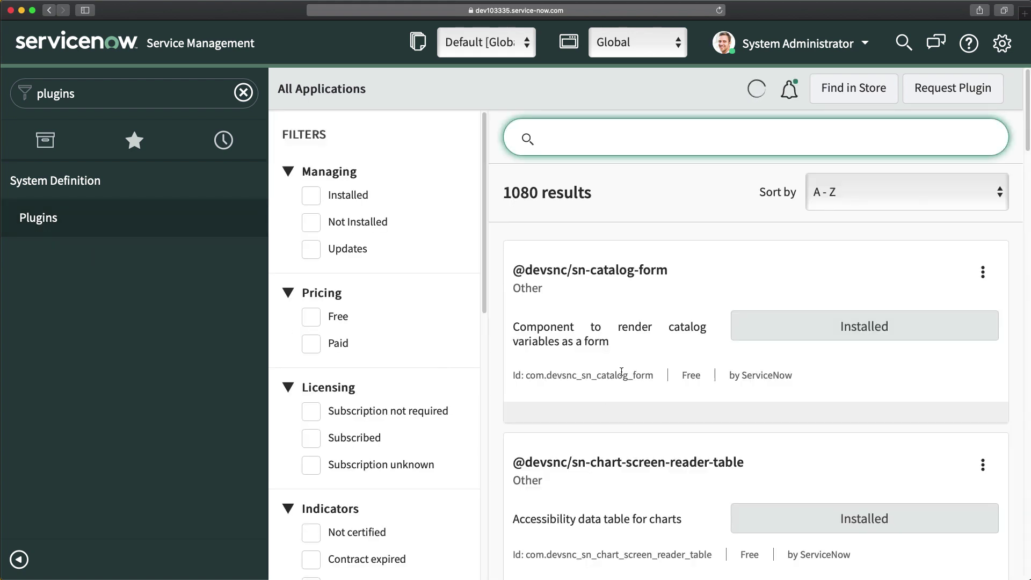
type("noit")
key("BackSpace")
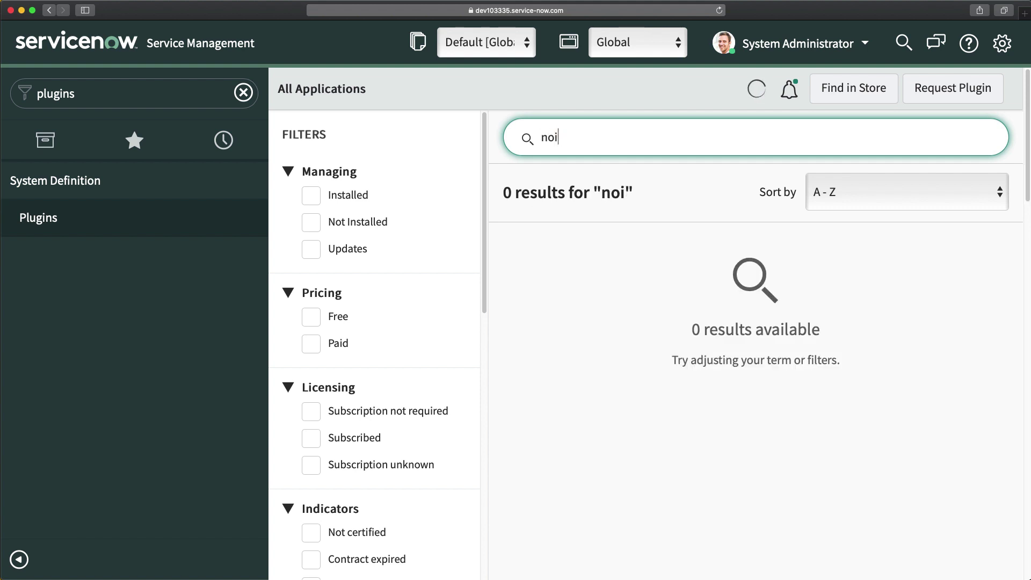
key("BackSpace")
type("tidf")
key("BackSpace")
key("BackSpace")
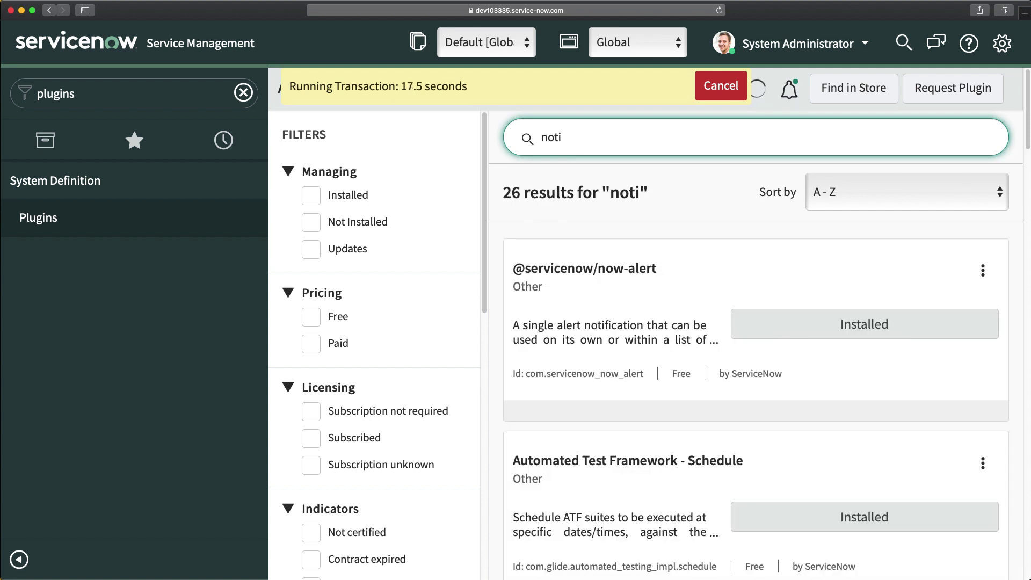
type("fy")
scroll(623, 352, "down", 5)
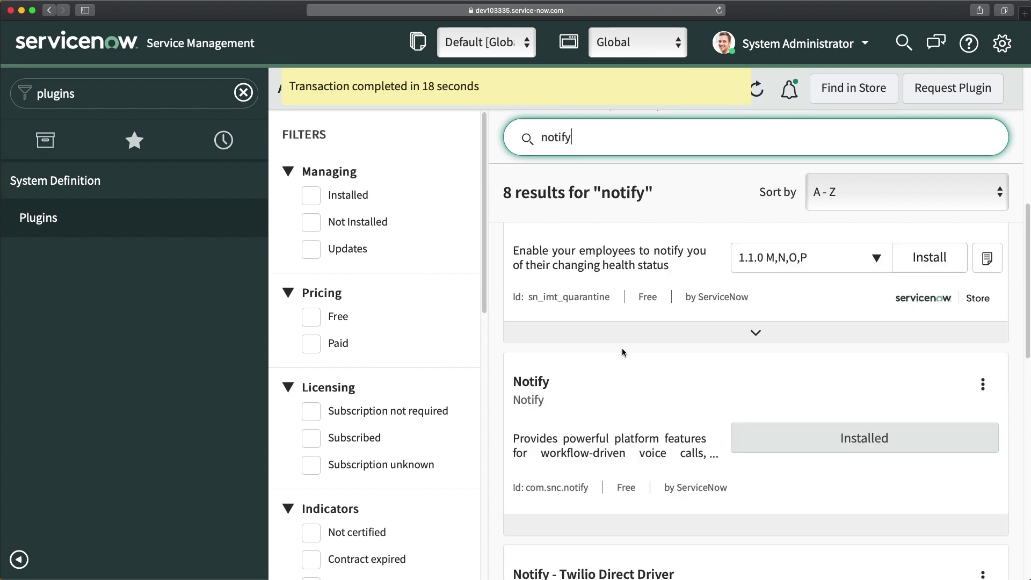
scroll(623, 351, "down", 2)
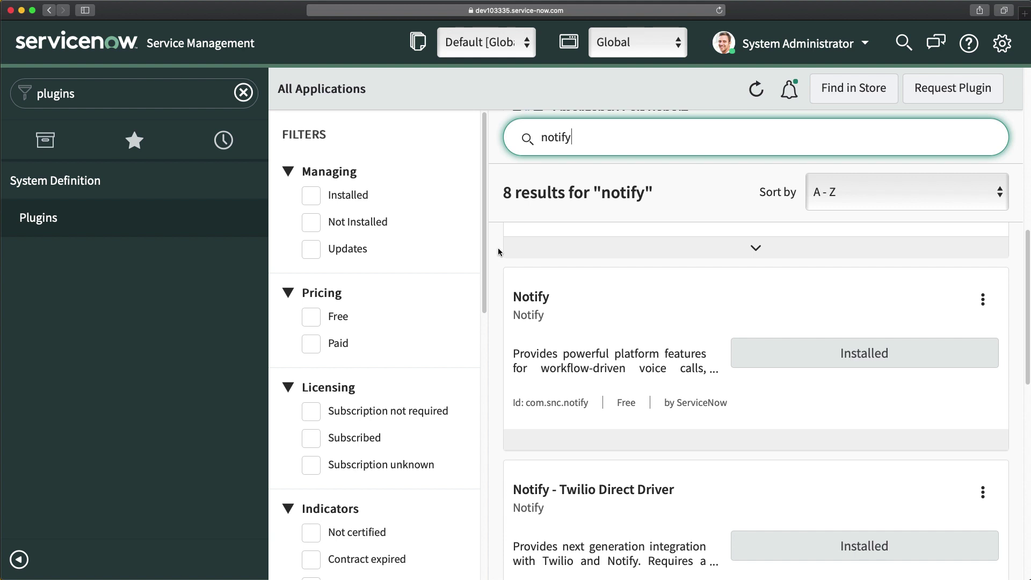
- Filter the navigator on 'notify' and open the empty Notify > Numbers list
left_click(94, 99)
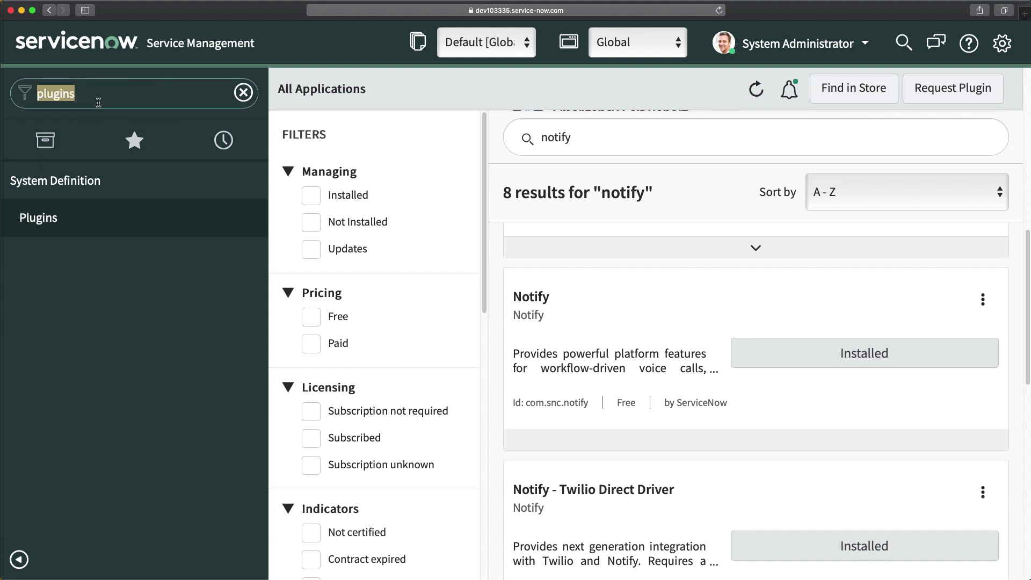
type("notify")
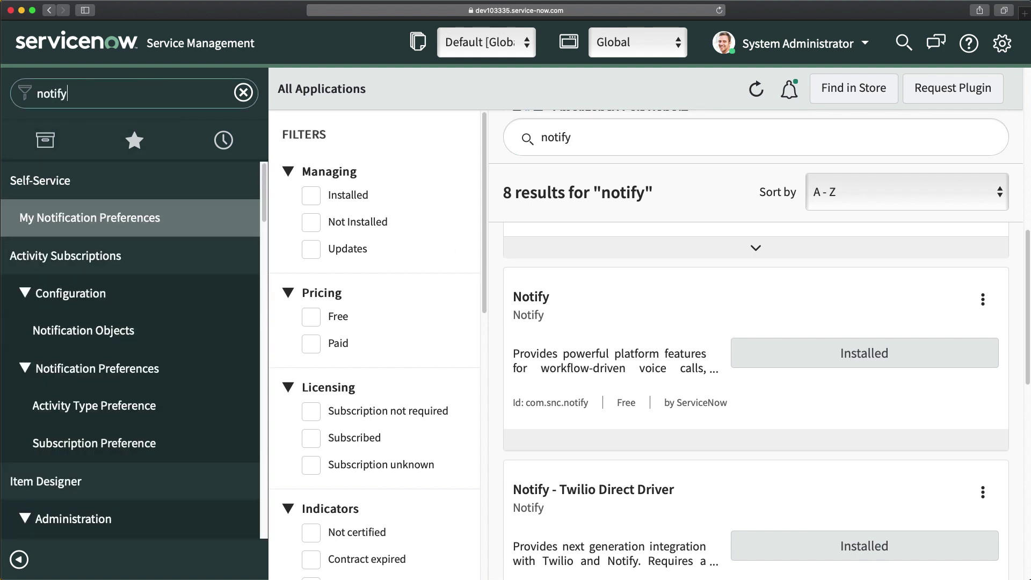
scroll(51, 317, "down", 1)
mouse_move(53, 291)
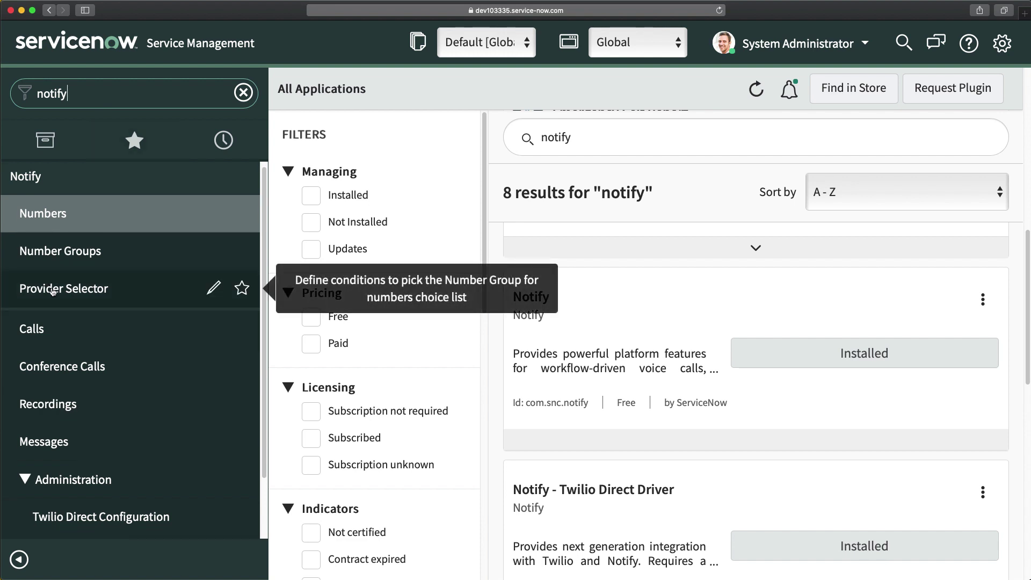
left_click(42, 222)
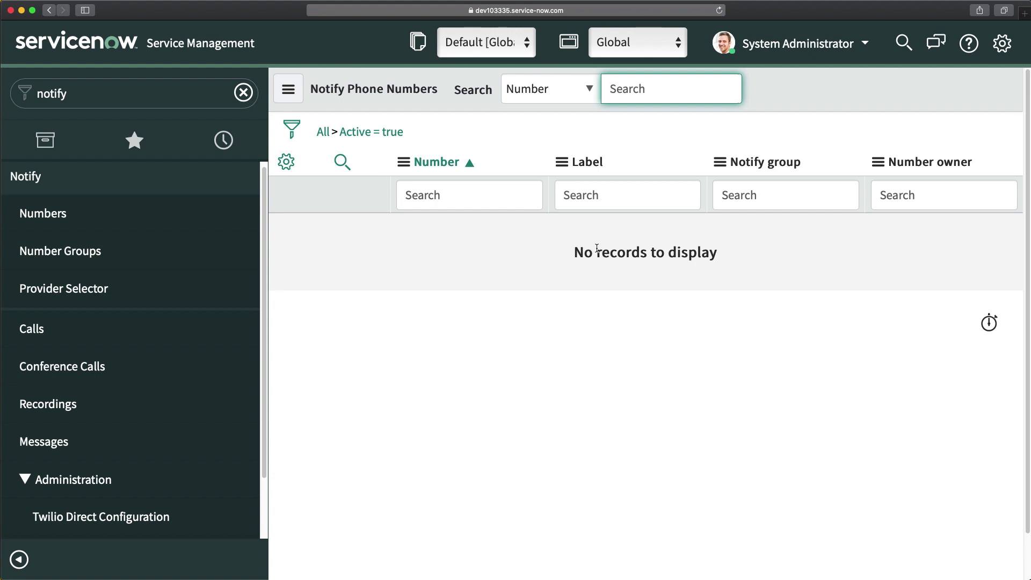
- Open Notify > Number Groups, listing Conference Call, Notify On Task and On-Call groups
left_click(50, 258)
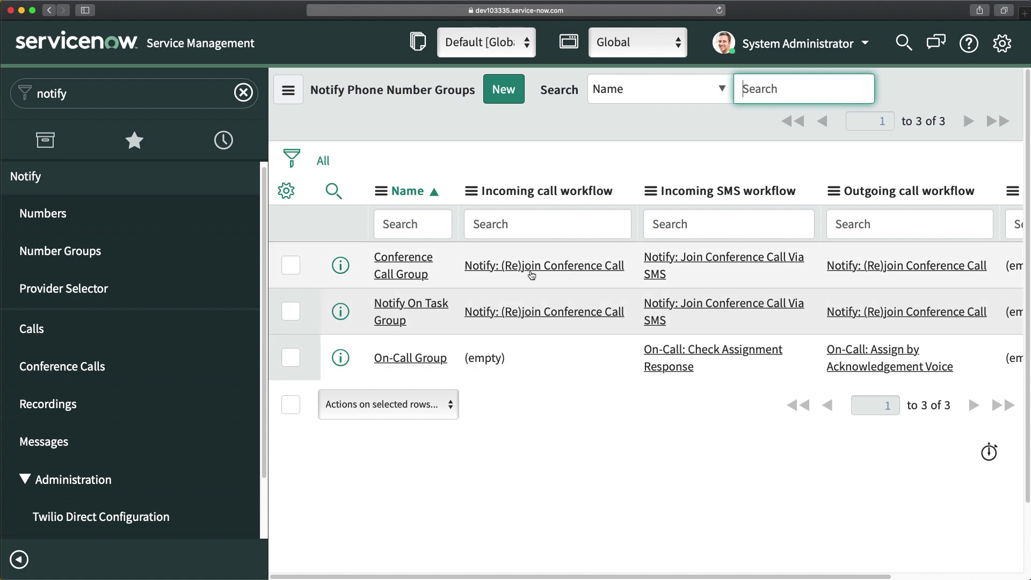
left_click(391, 305)
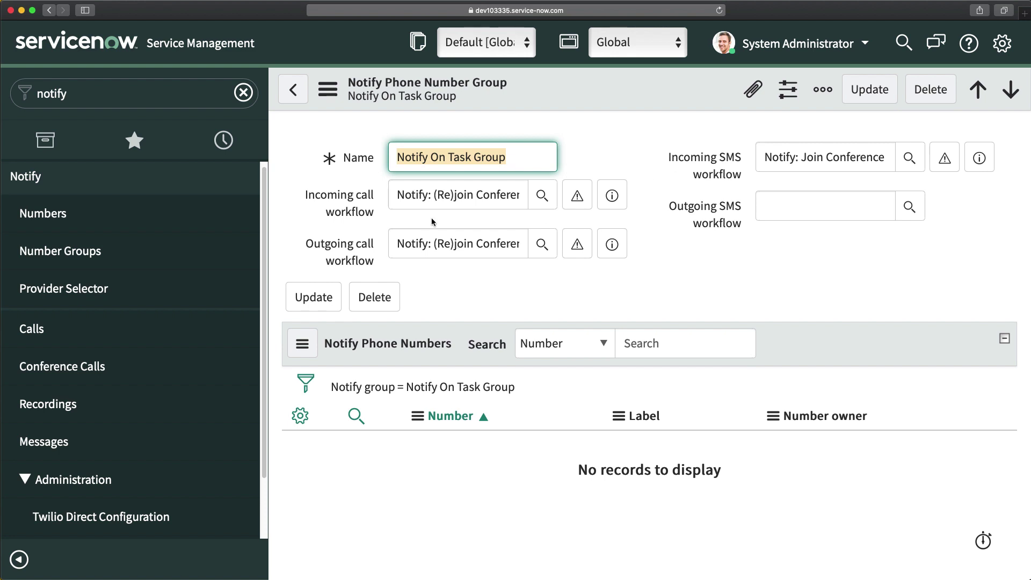
mouse_move(352, 205)
left_click(59, 248)
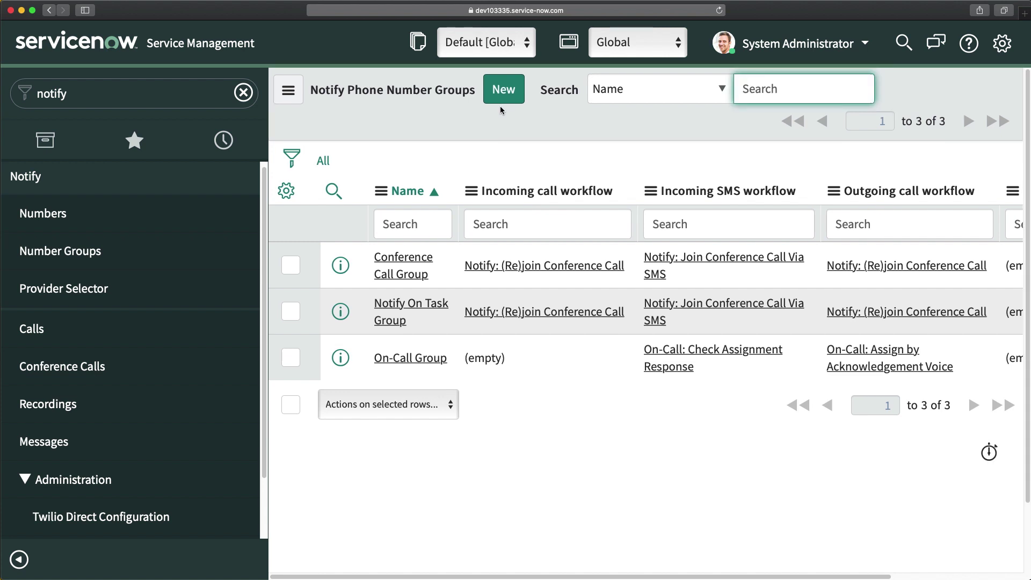
- Open the 'Notify On Task Group' record to see its workflows and phone numbers
left_click(399, 308)
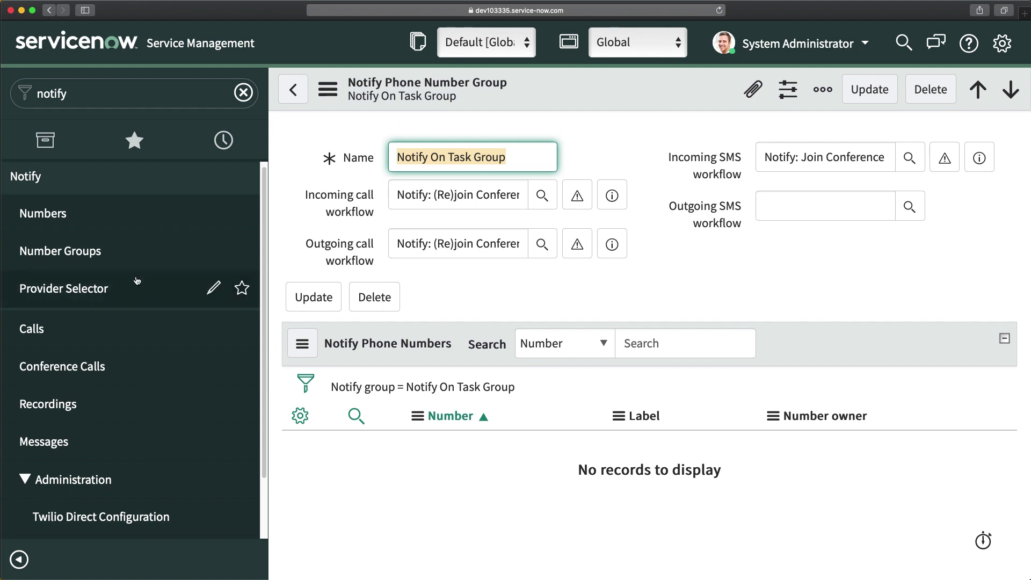
- Open the Notify > Provider Selector list, which has no records
left_click(46, 292)
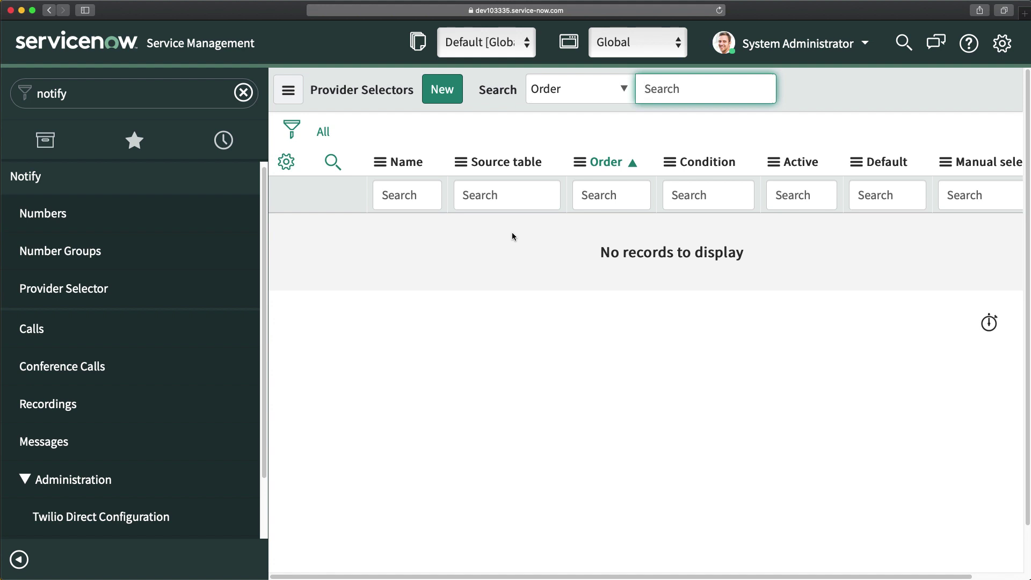
- Open the Notify Calls list
left_click(33, 329)
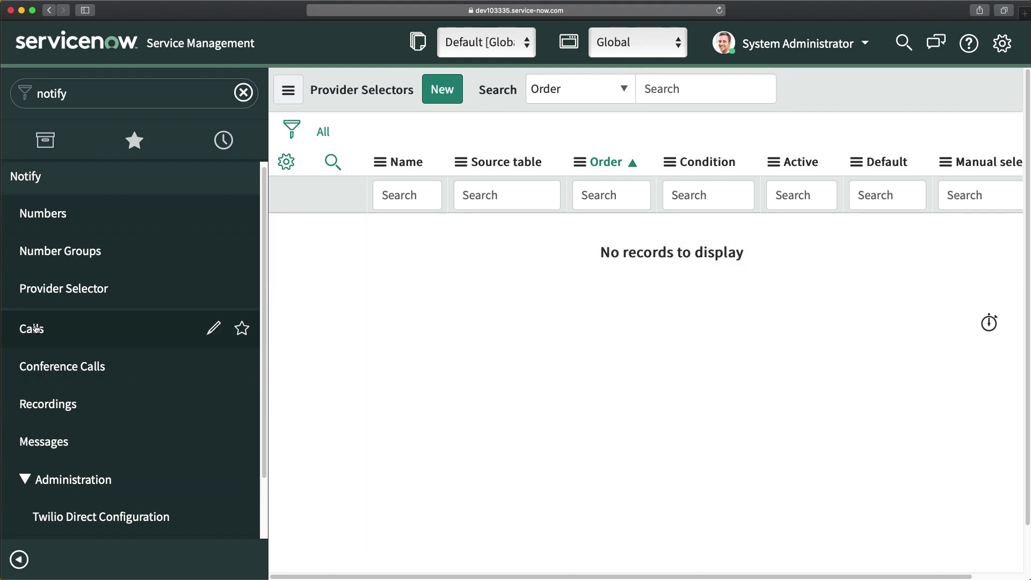
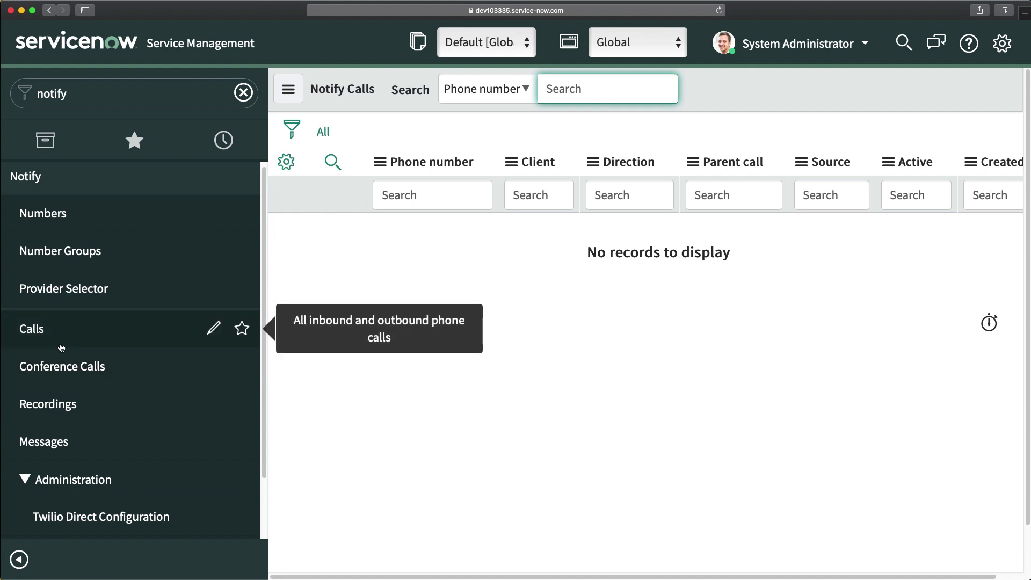
- Browse the Notify Calls, Conference Calls and Recordings lists
left_click(40, 338)
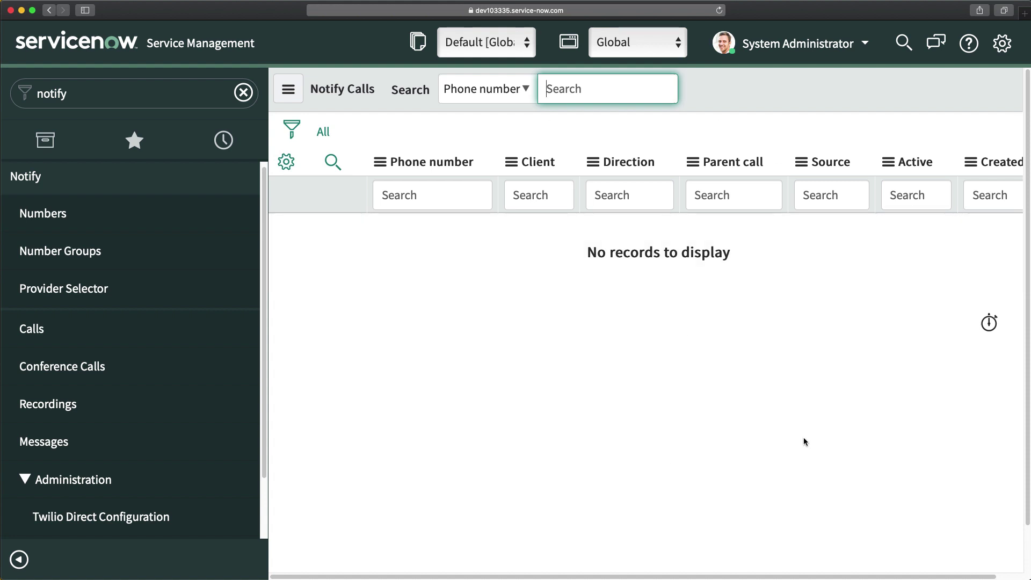
left_click(55, 367)
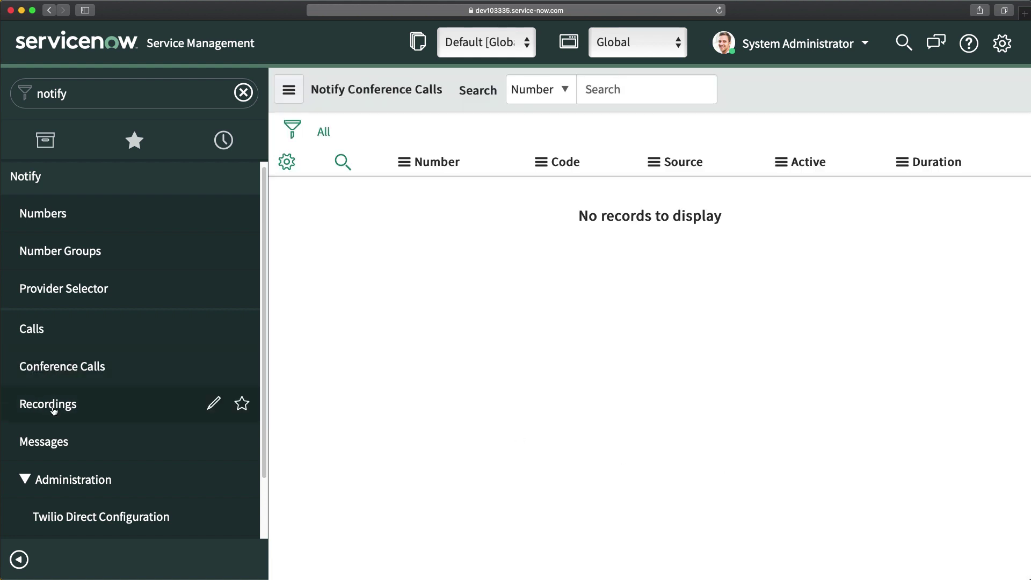
left_click(53, 403)
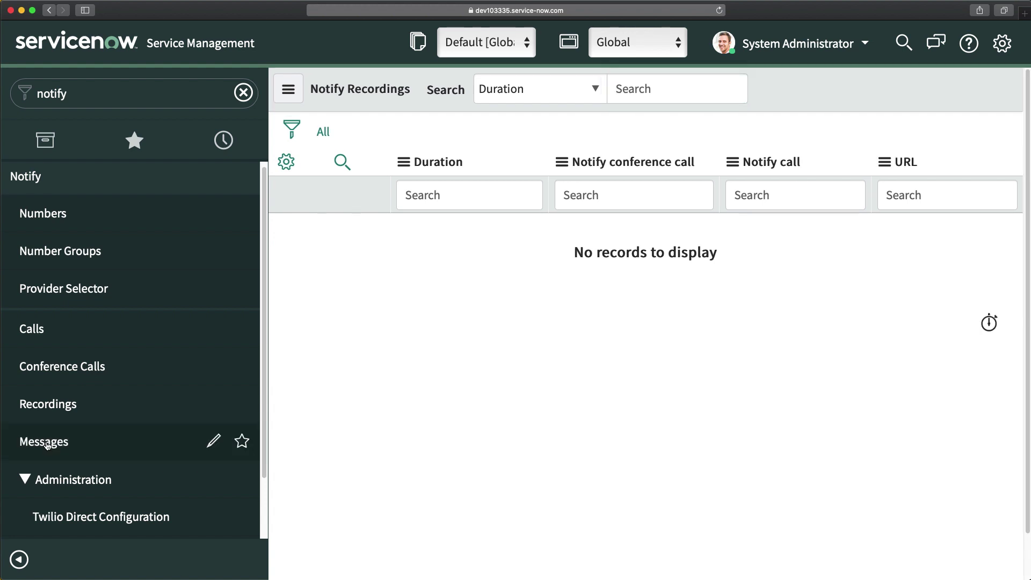
- View the empty Notify Messages list, then bring up the Twilio Direct Configuration
left_click(47, 445)
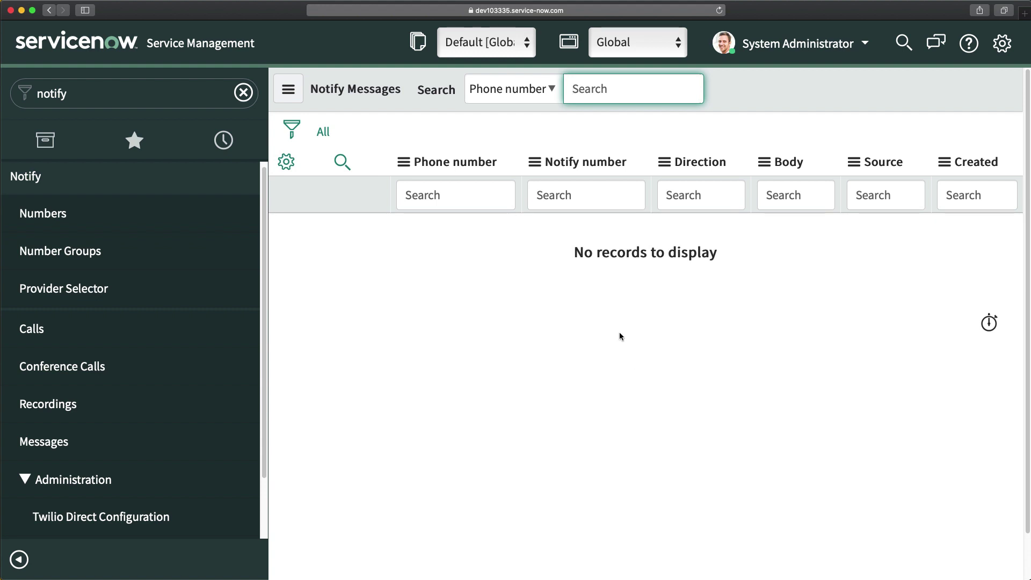
scroll(143, 424, "down", 3)
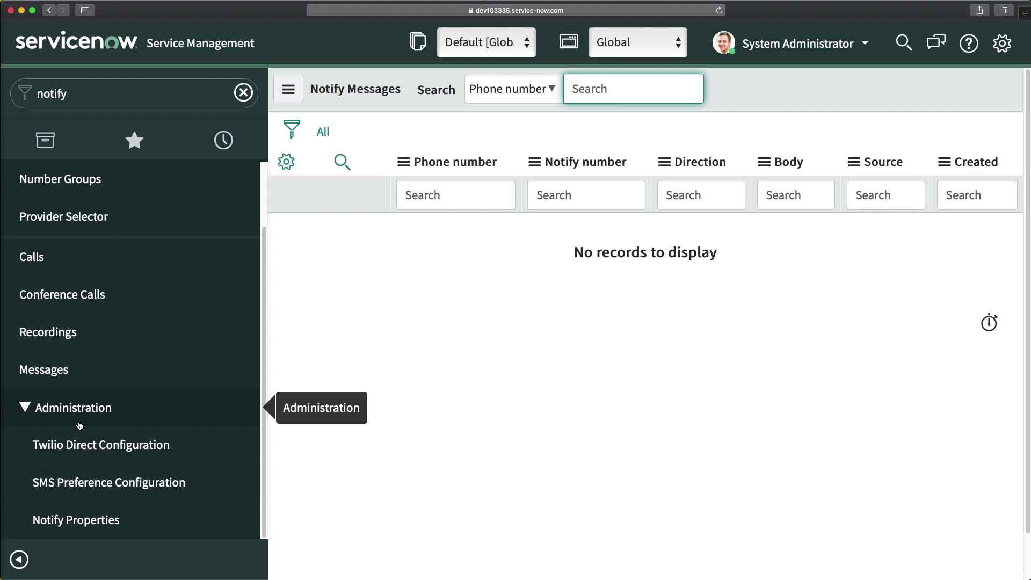
left_click(76, 454)
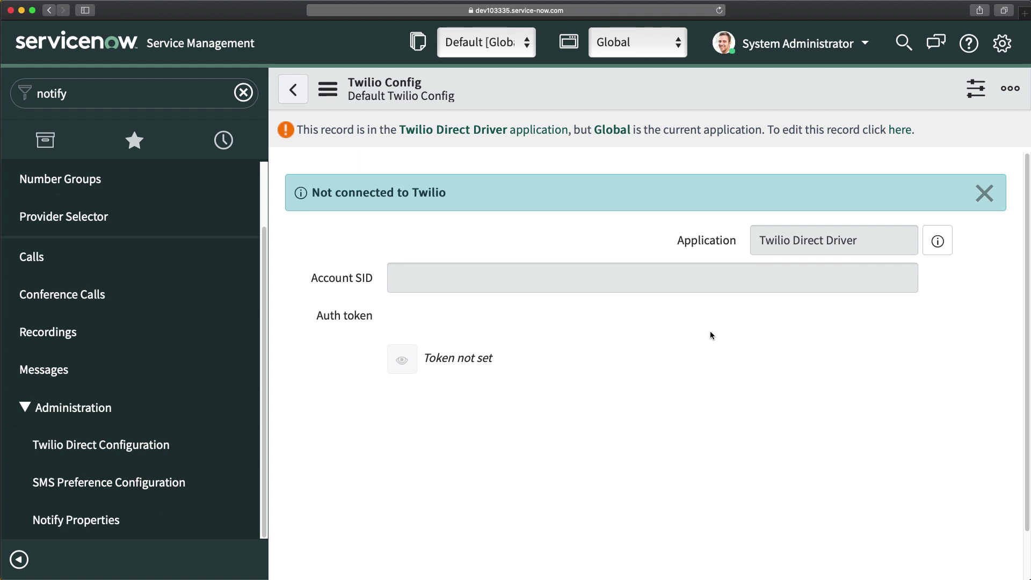
- Check the empty SMS Preference Configurations list, then go to Notify Properties
left_click(70, 485)
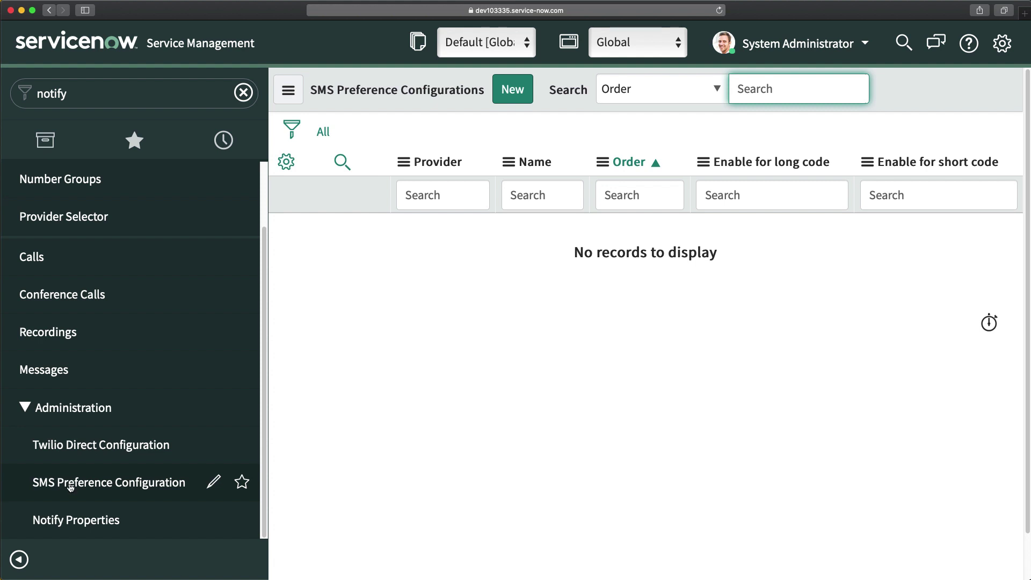
left_click(74, 527)
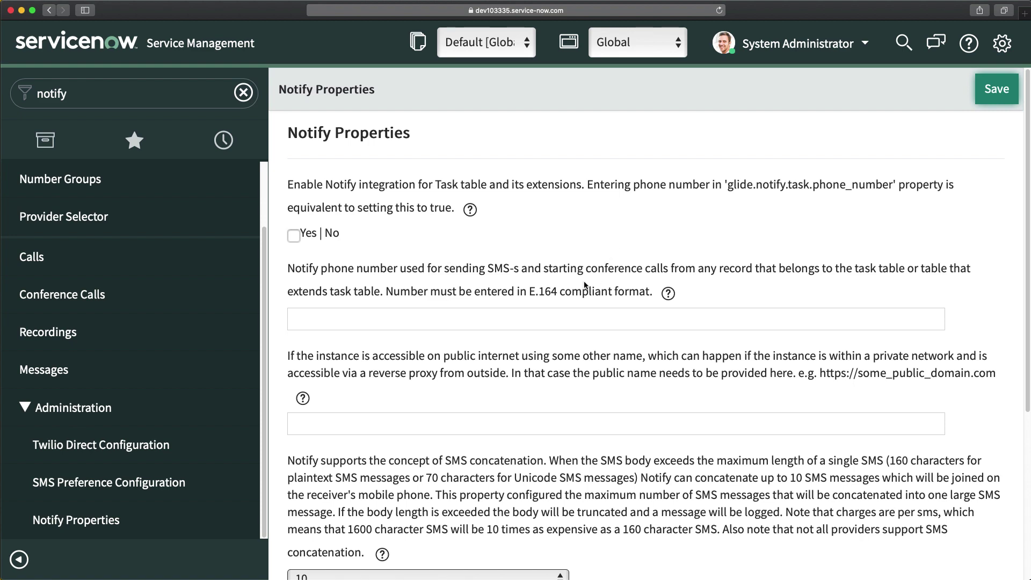
- Scroll through the Notify Properties form, including the SMS concatenation limit of 10, and back up
scroll(521, 297, "down", 5)
scroll(494, 223, "up", 5)
scroll(524, 216, "down", 5)
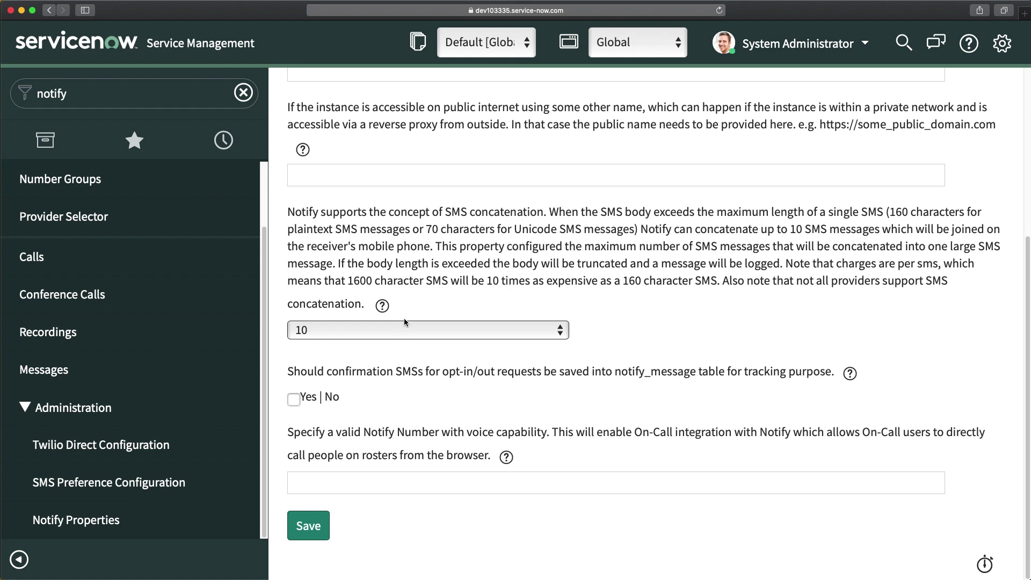
scroll(404, 318, "up", 5)
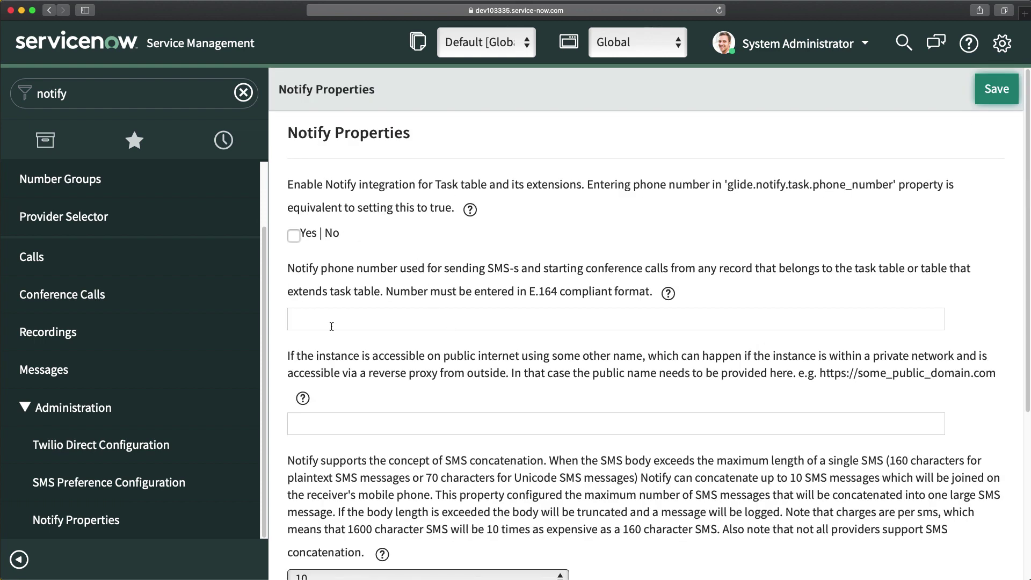
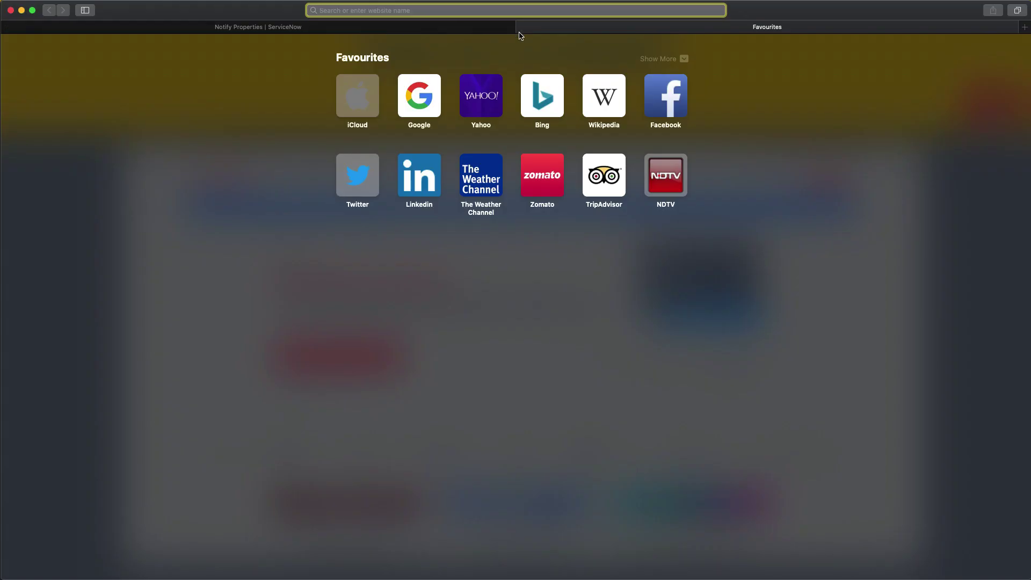
- Load twilio.com in Safari's second tab, fixing the mistyped address
type("t")
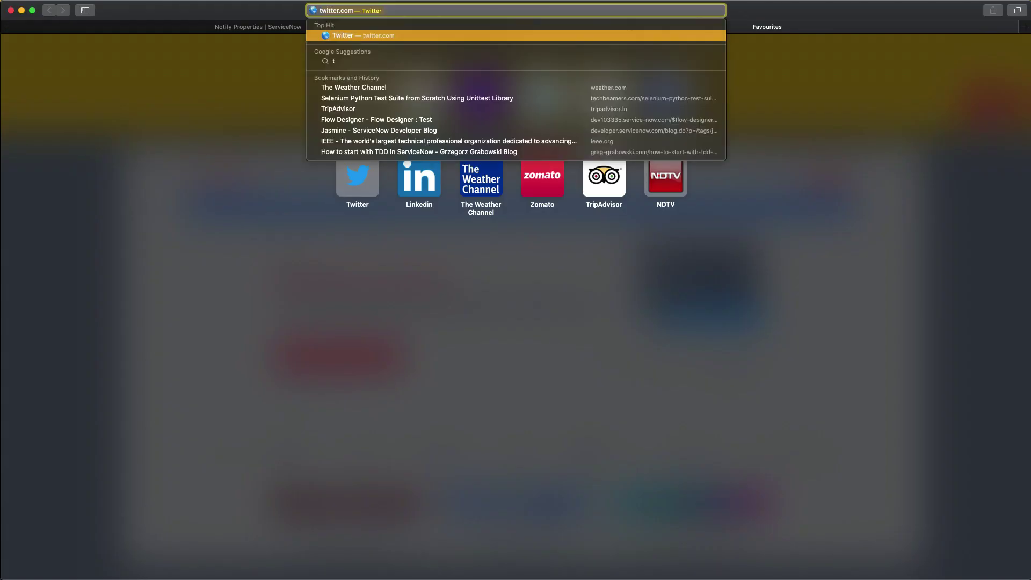
type("wilio")
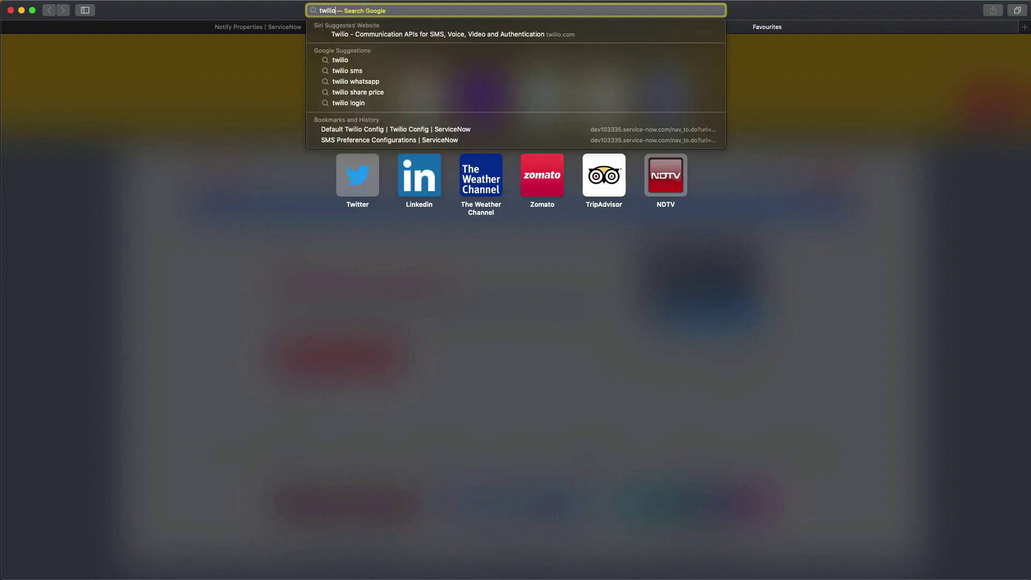
key("BackSpace")
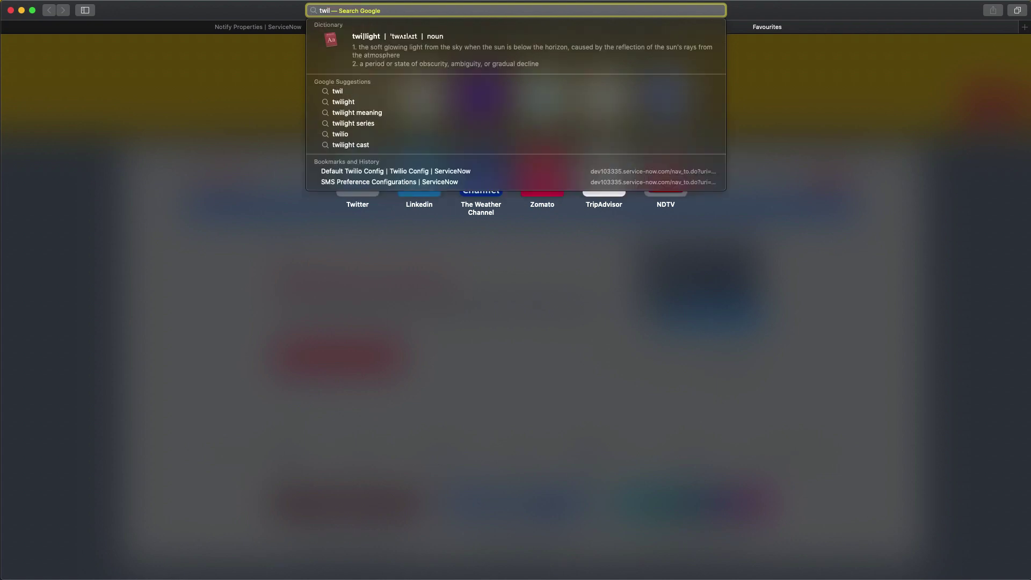
type("lio.ocom")
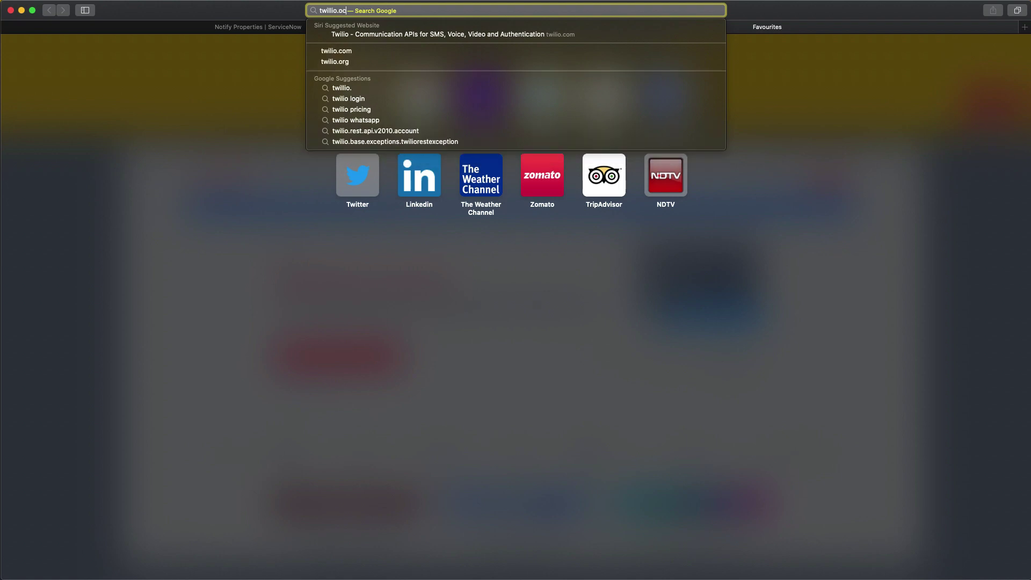
key("BackSpace")
key("BackSpace")
key("BackSpace")
key("BackSpace")
type("com")
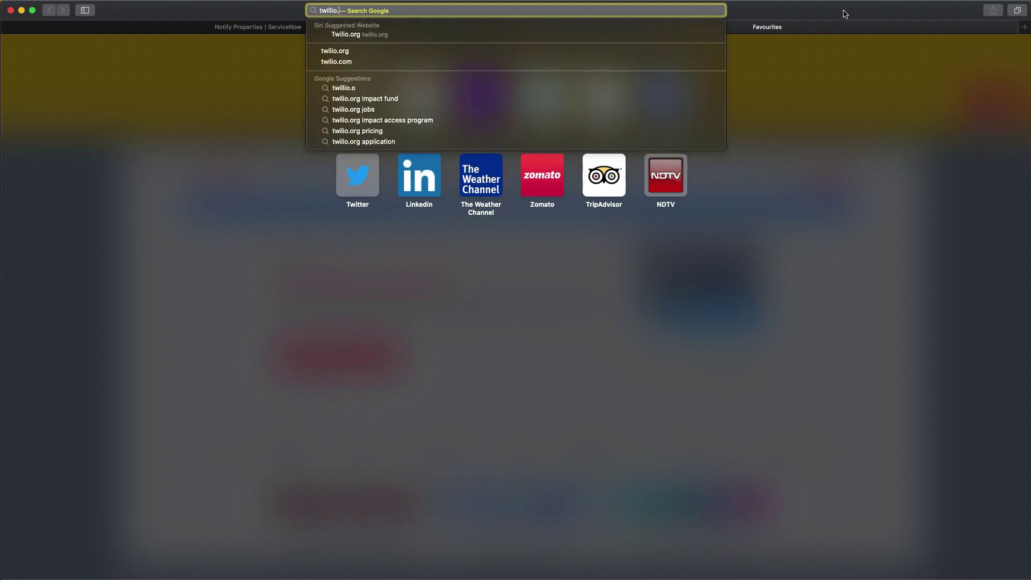
key("Return")
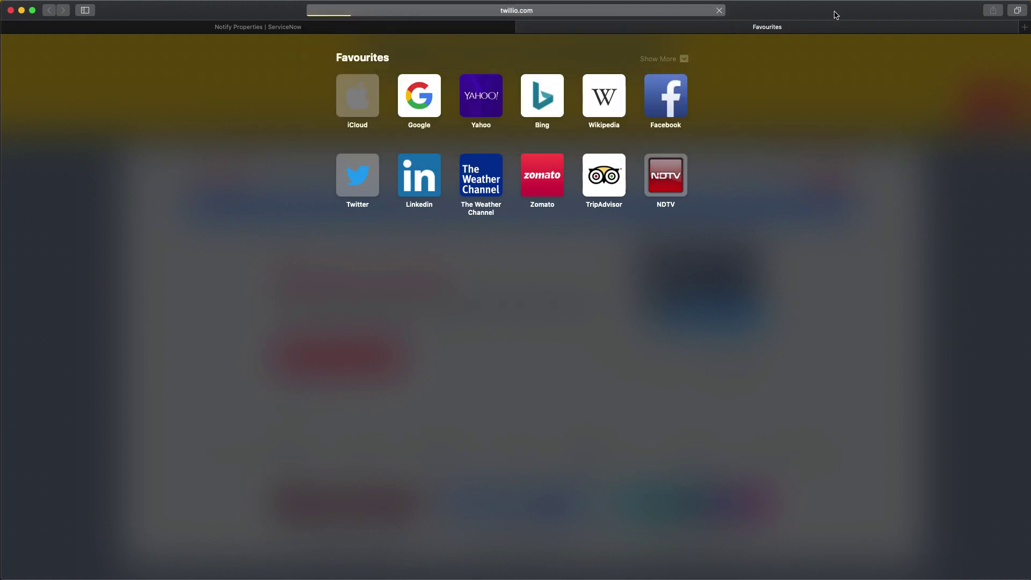
left_click(510, 14)
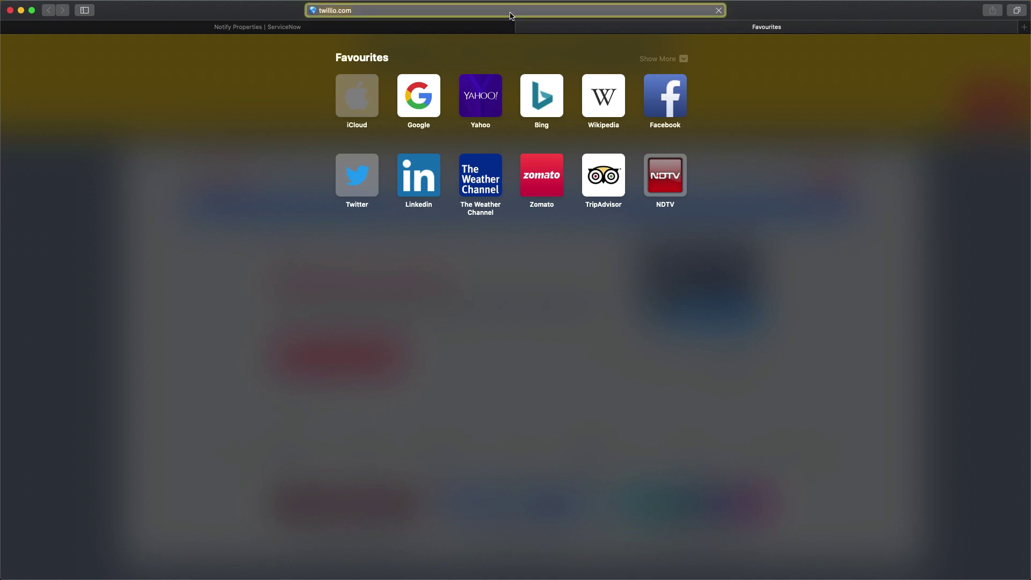
type("twilio")
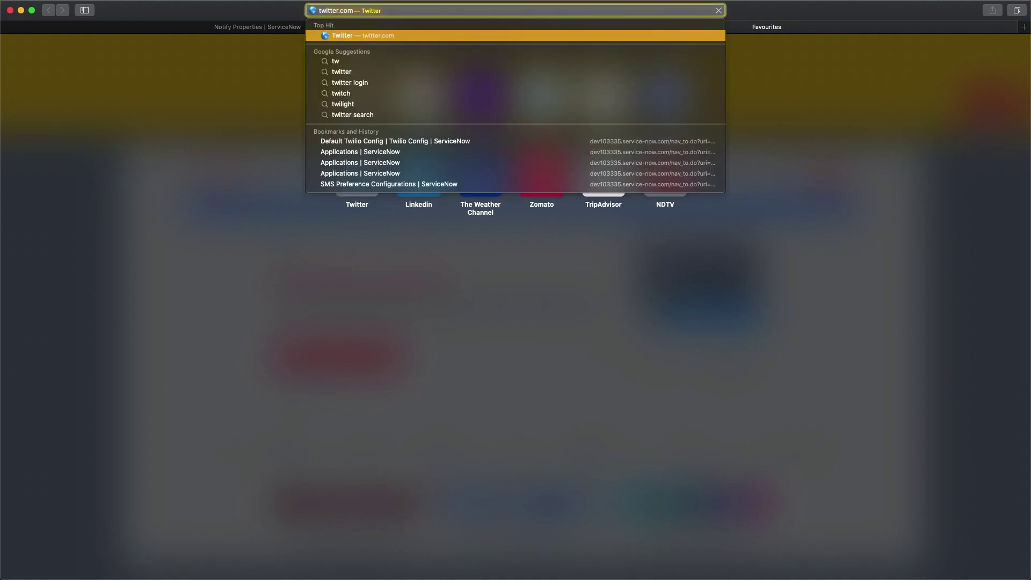
key("BackSpace")
type(".co")
key("Return")
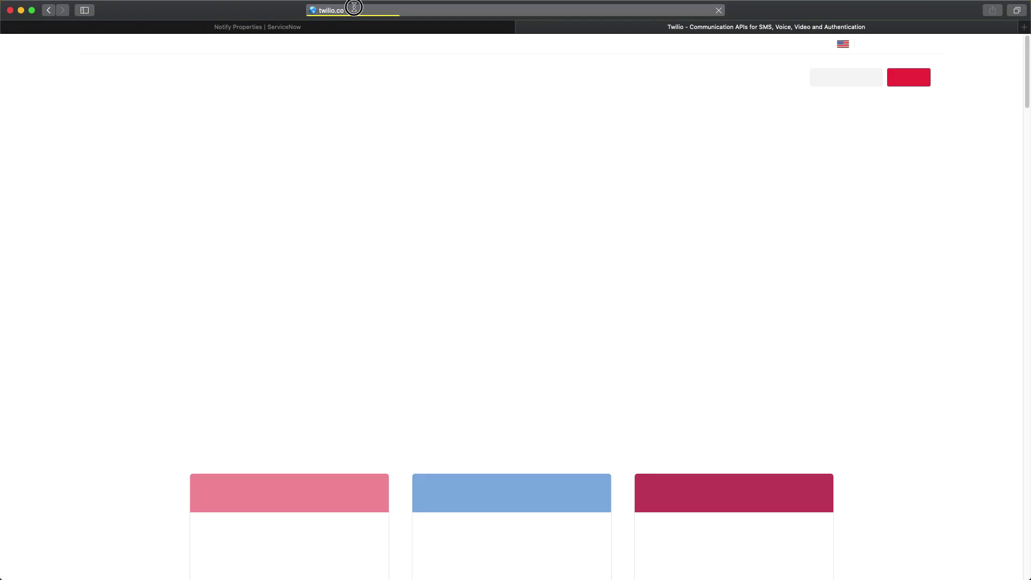
left_click(352, 10)
- Dismiss the address suggestions and open the Sign up page from Twilio's homepage
type("m")
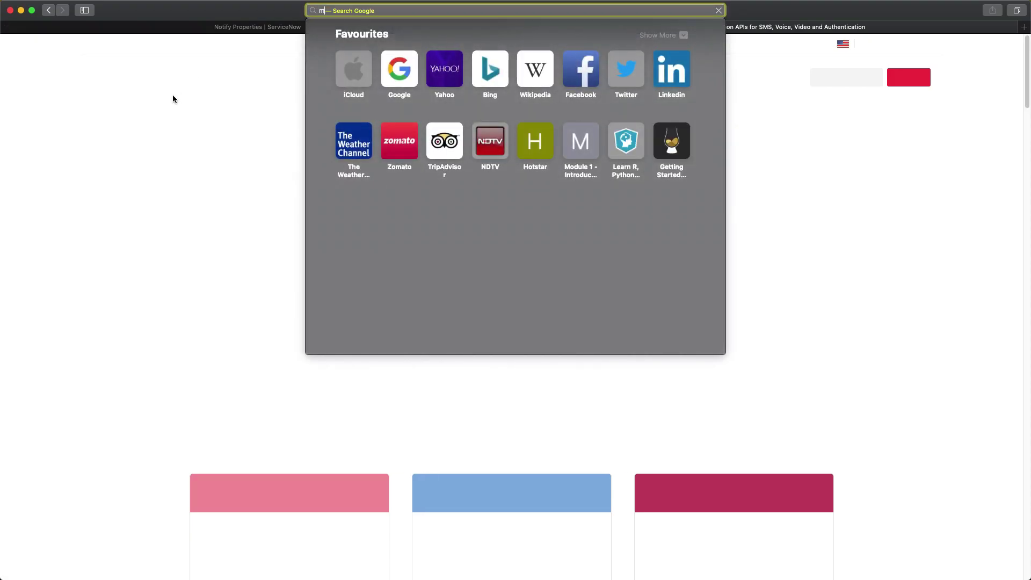
left_click(182, 97)
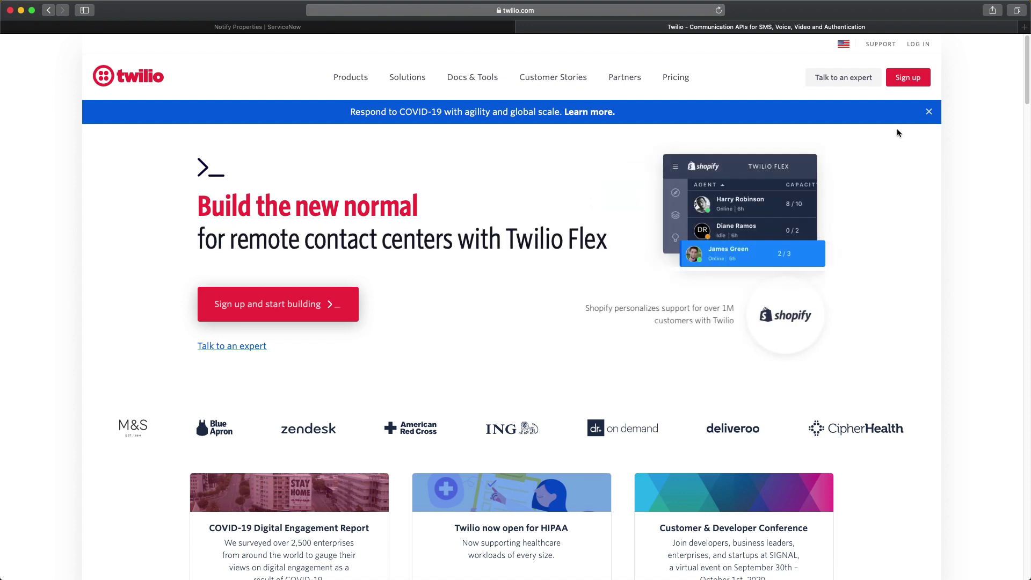
left_click(910, 81)
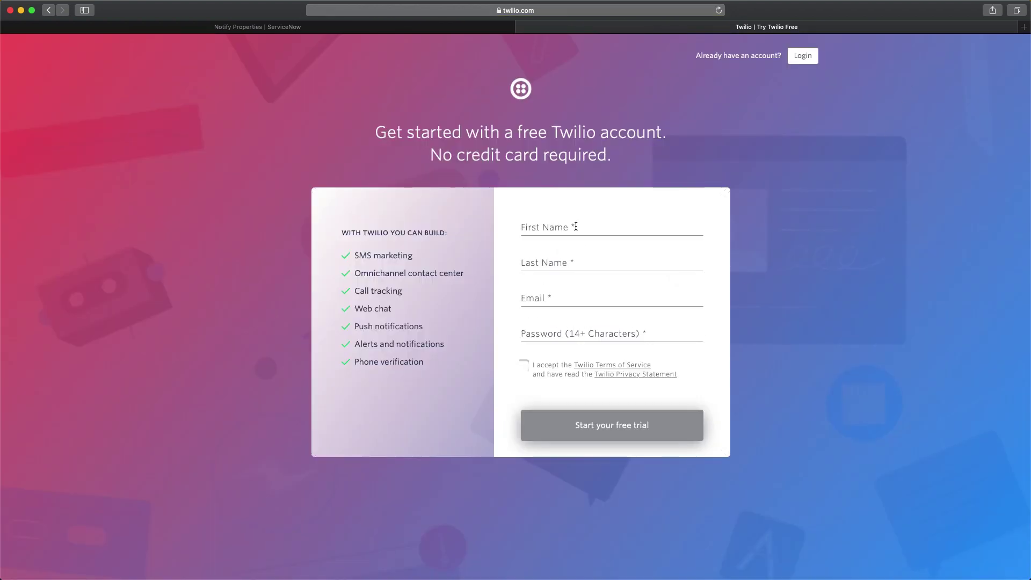
- Fill in the first name, last name and e-mail address on the sign-up form
left_click(575, 226)
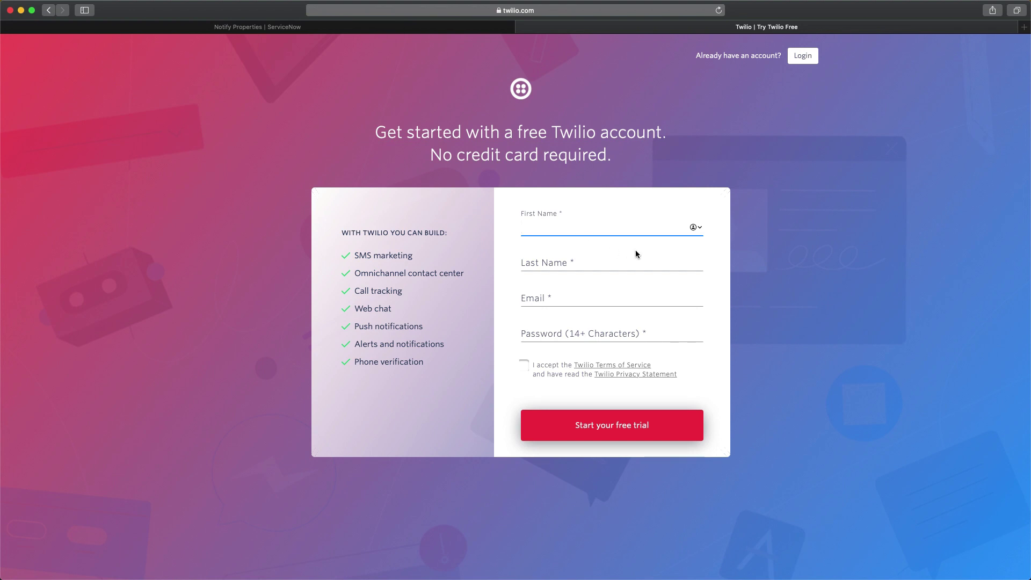
type("SAAS")
key("Tab")
type("NOW")
key("Tab")
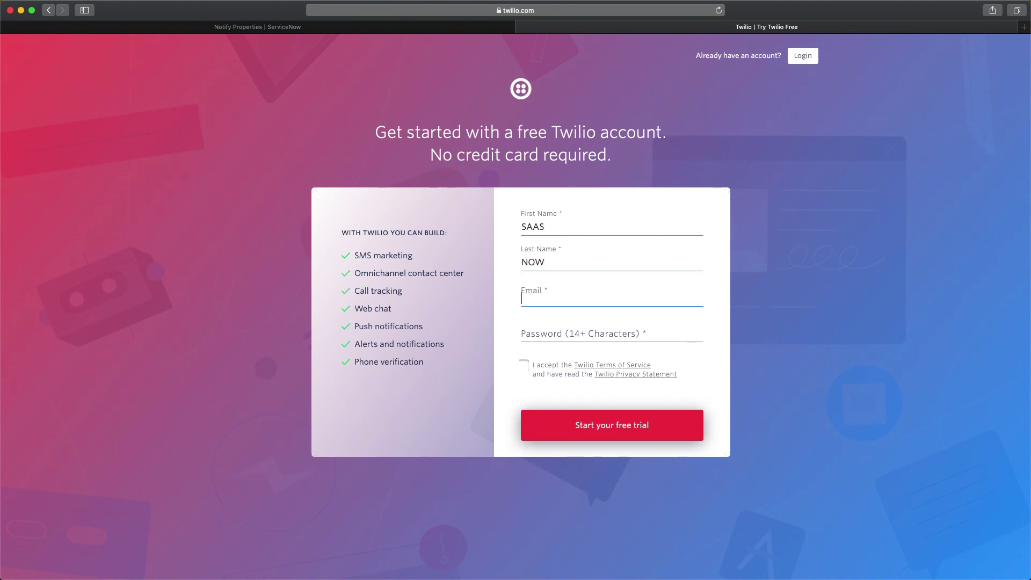
key("super+v")
type("l.com")
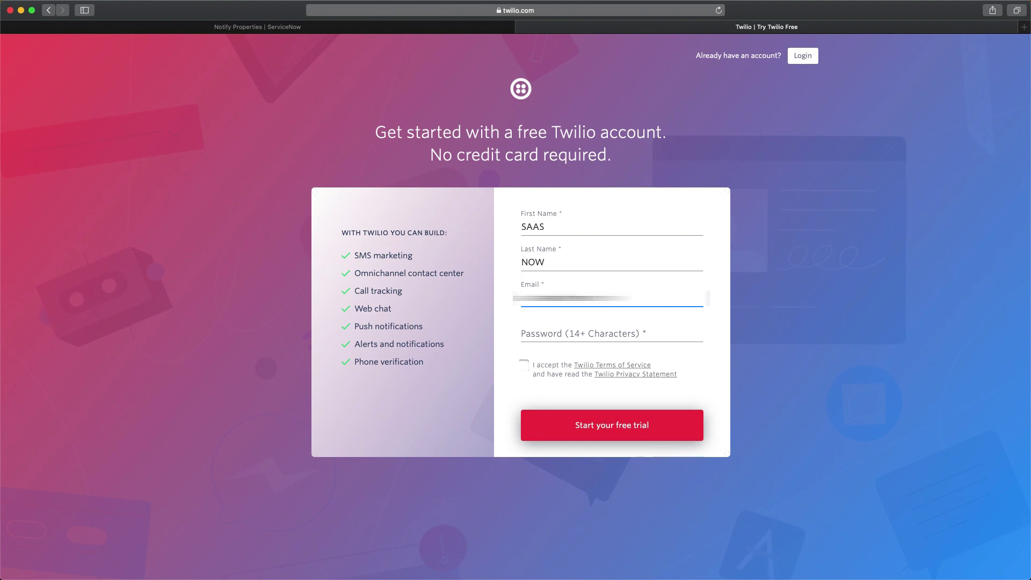
type("mail.com")
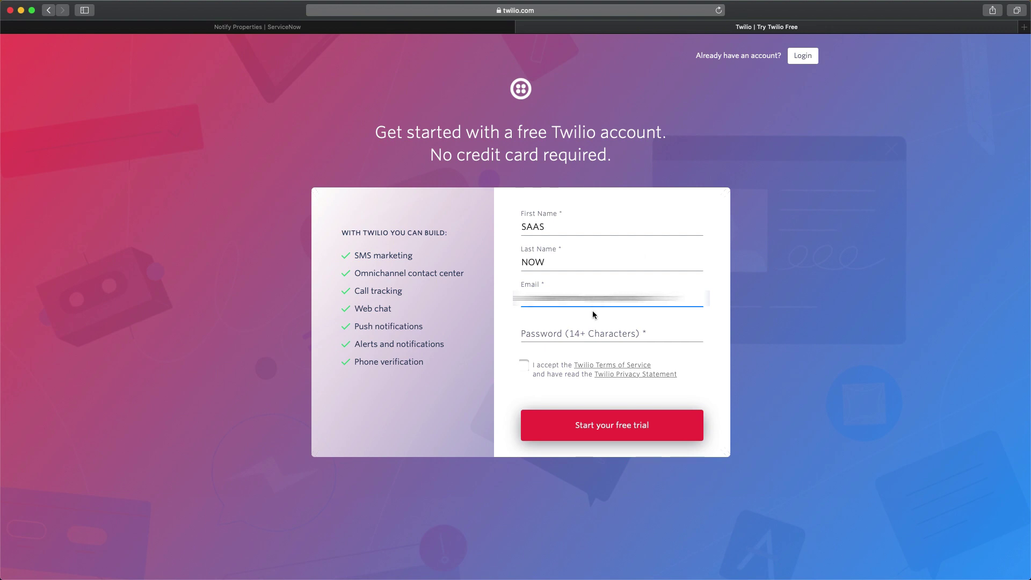
- Enter a password of at least 14 characters, accept the terms, and start the free trial
left_click(634, 330)
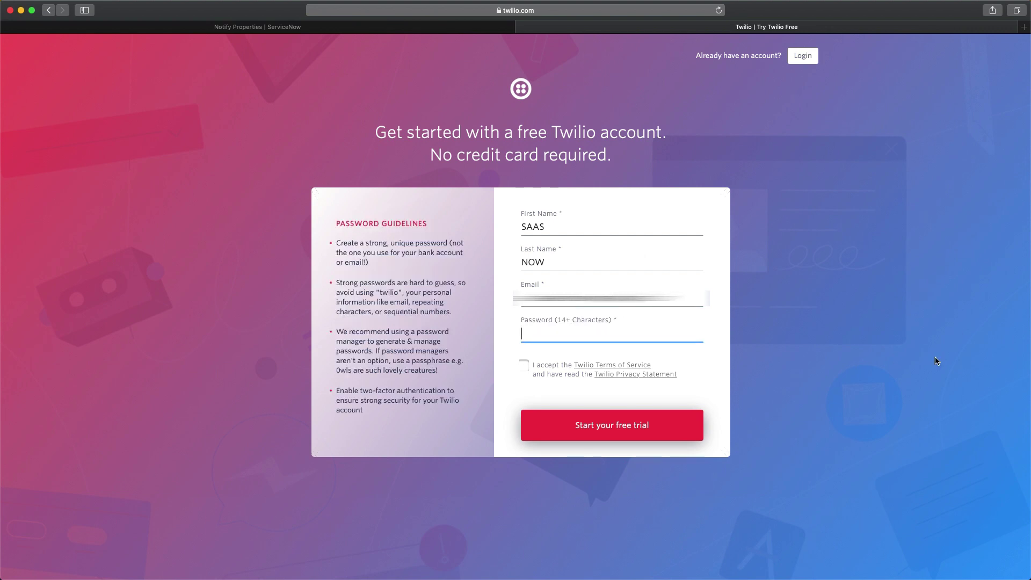
key("super+v")
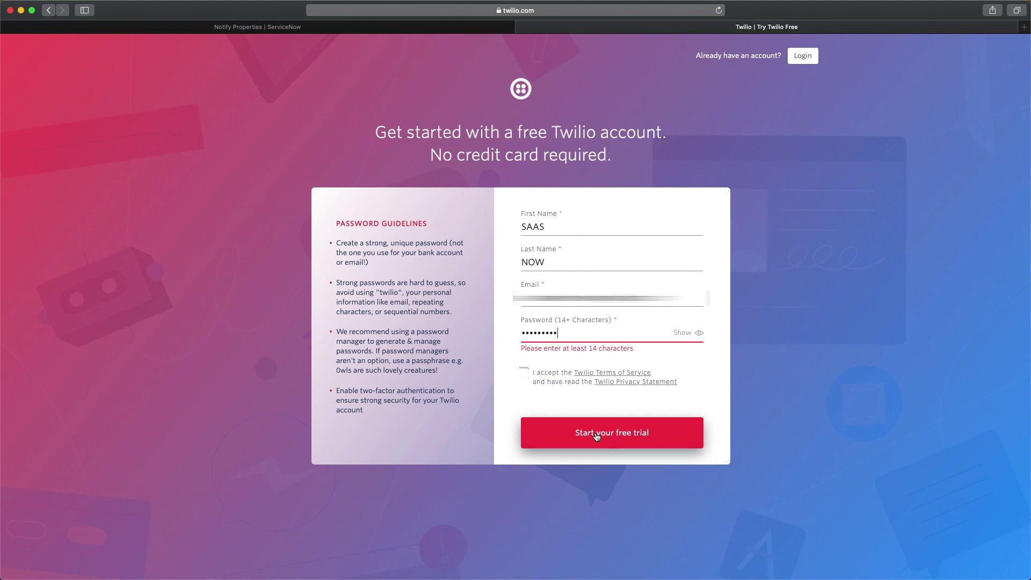
left_click(524, 376)
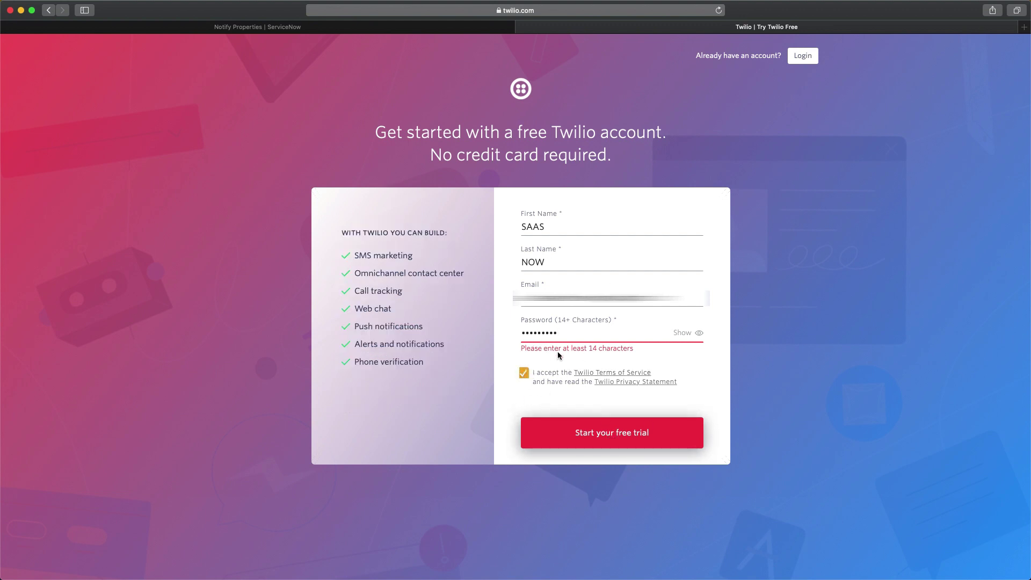
left_click(582, 333)
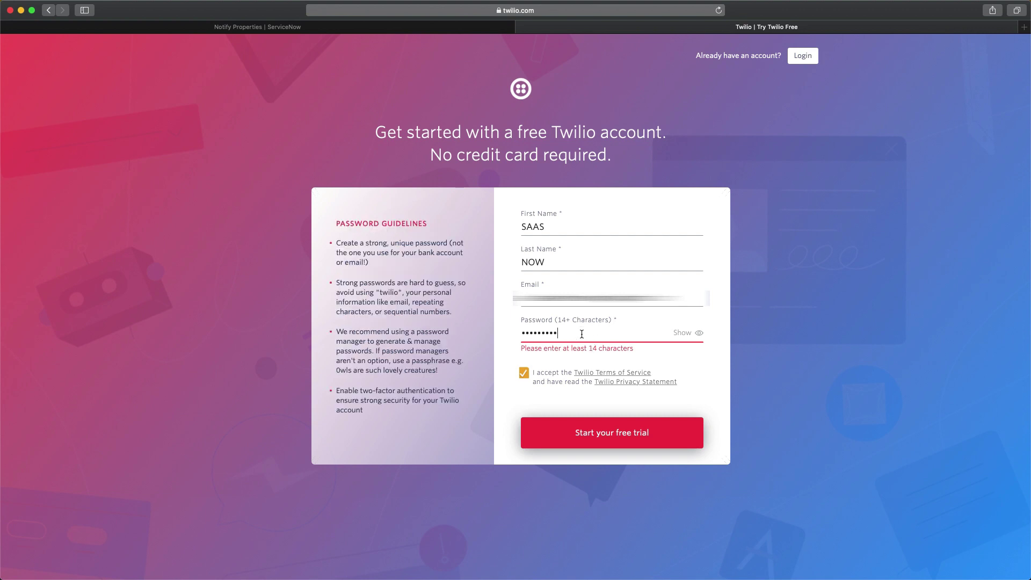
type("•••••")
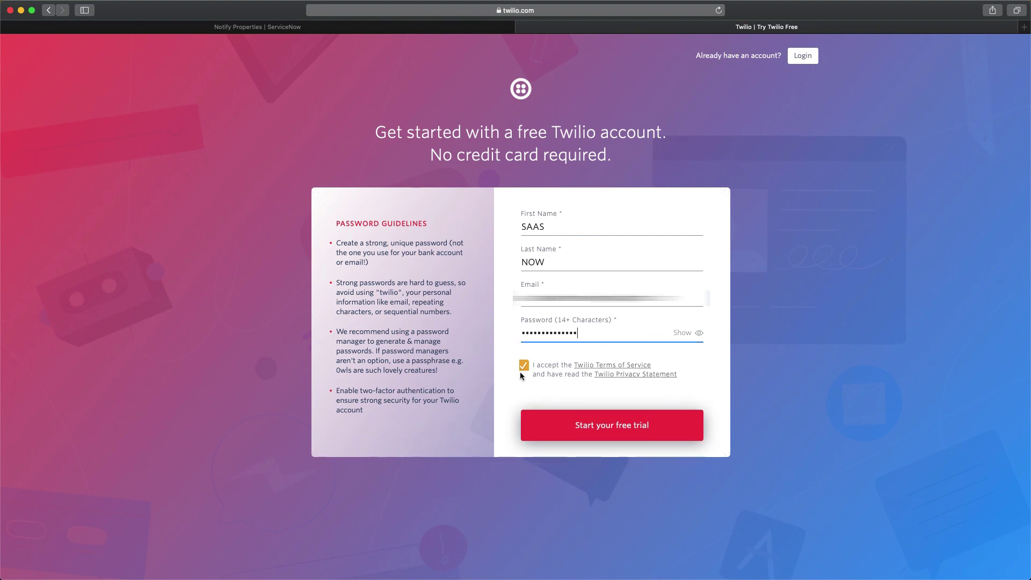
left_click(607, 433)
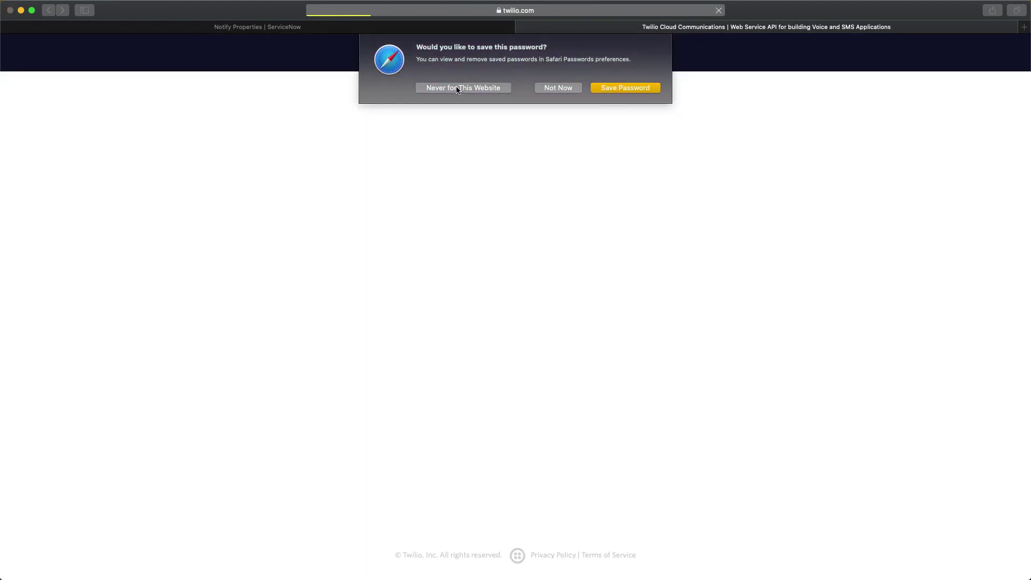
- Decline saving the password, enter the phone number, and request a verification code
left_click(459, 87)
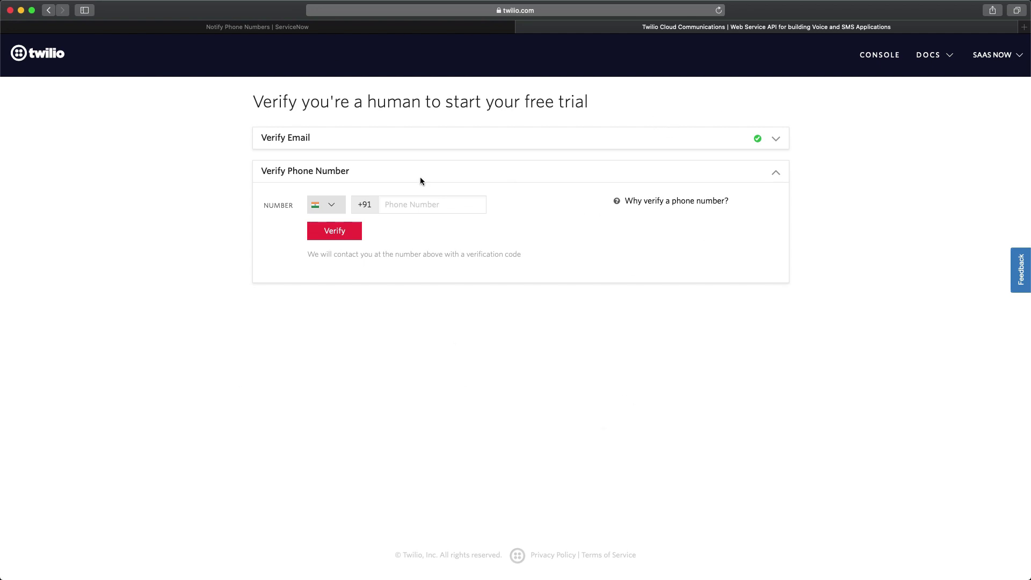
left_click(396, 206)
key("super+v")
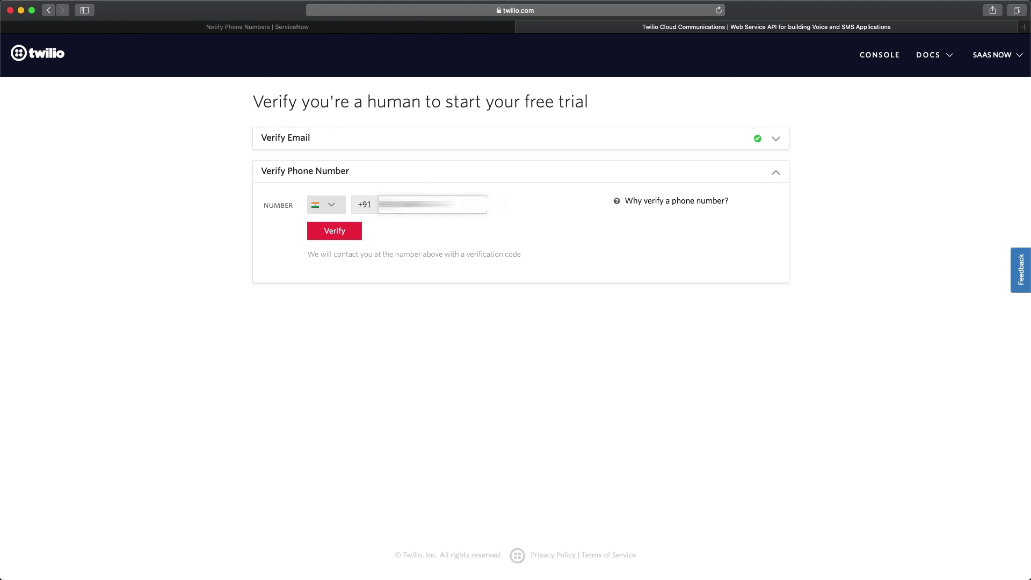
left_click(336, 233)
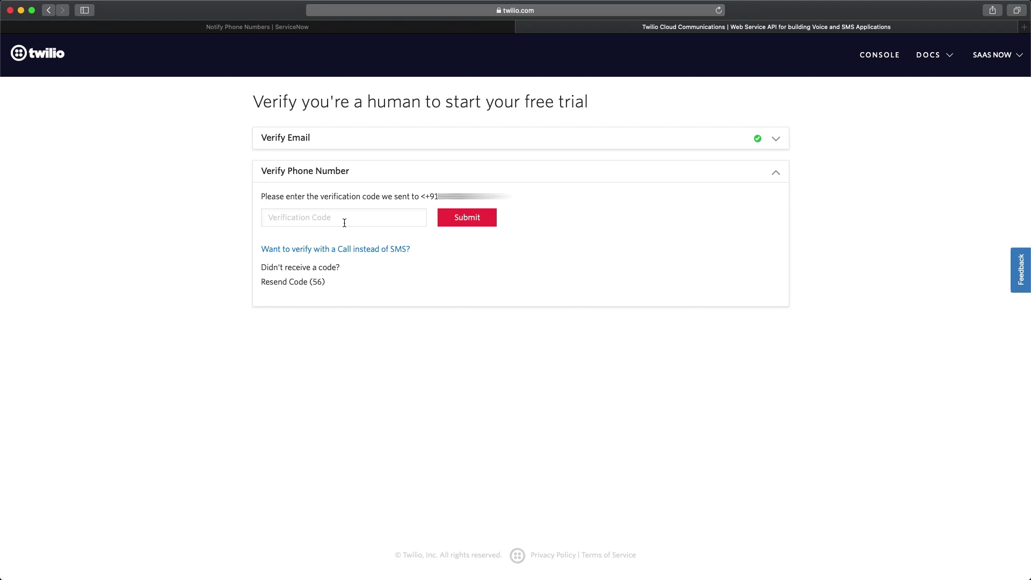
- Enter the texted verification code and submit it
left_click(325, 216)
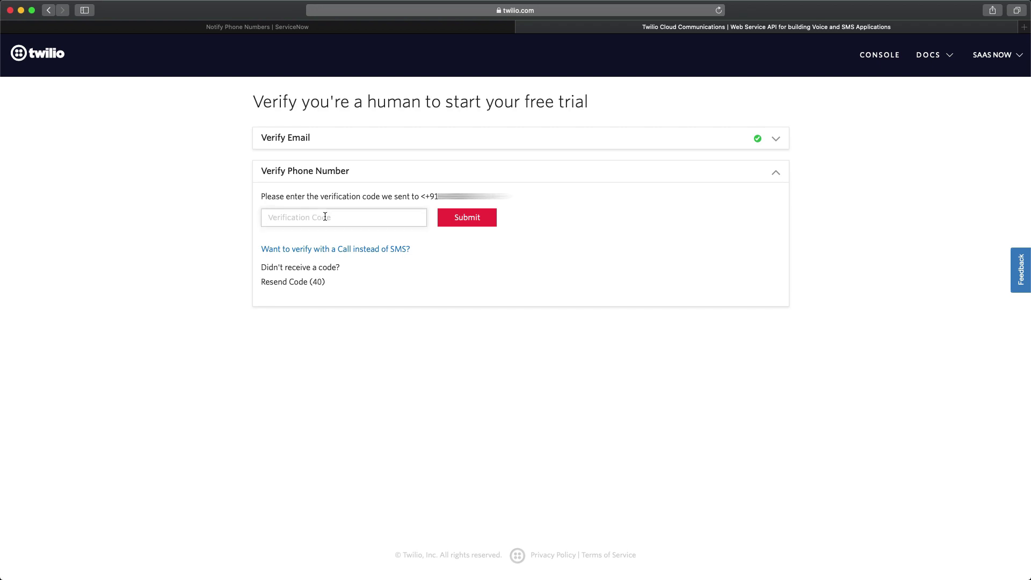
left_click(474, 218)
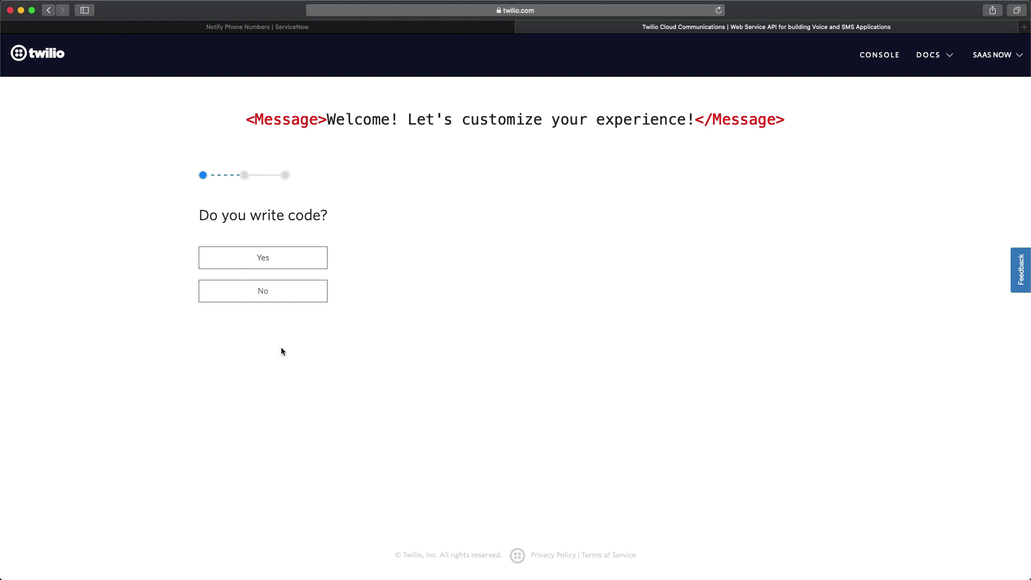
- Answer Yes to writing code, pick Python, and skip to the dashboard
left_click(254, 261)
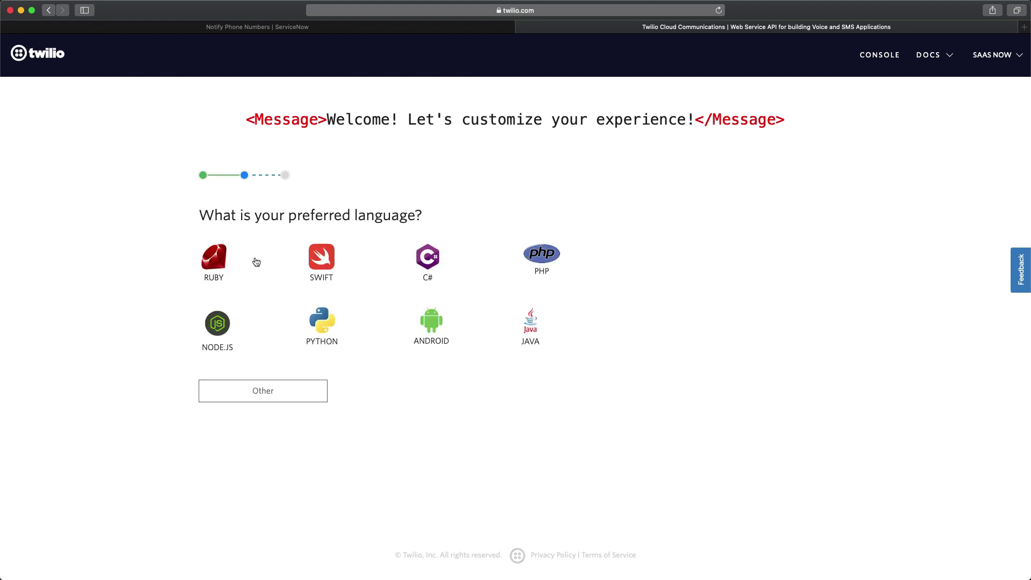
left_click(328, 330)
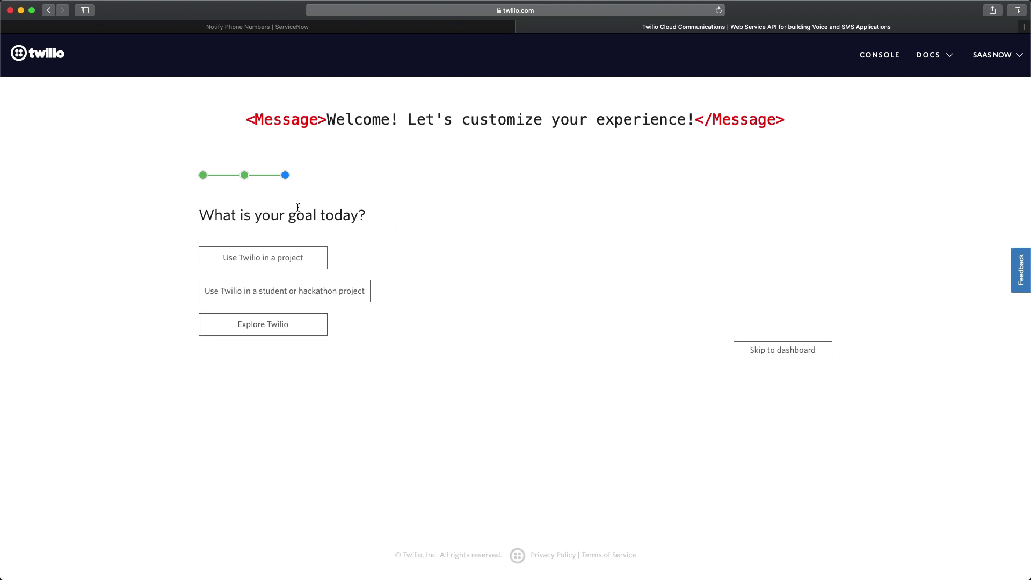
left_click(783, 348)
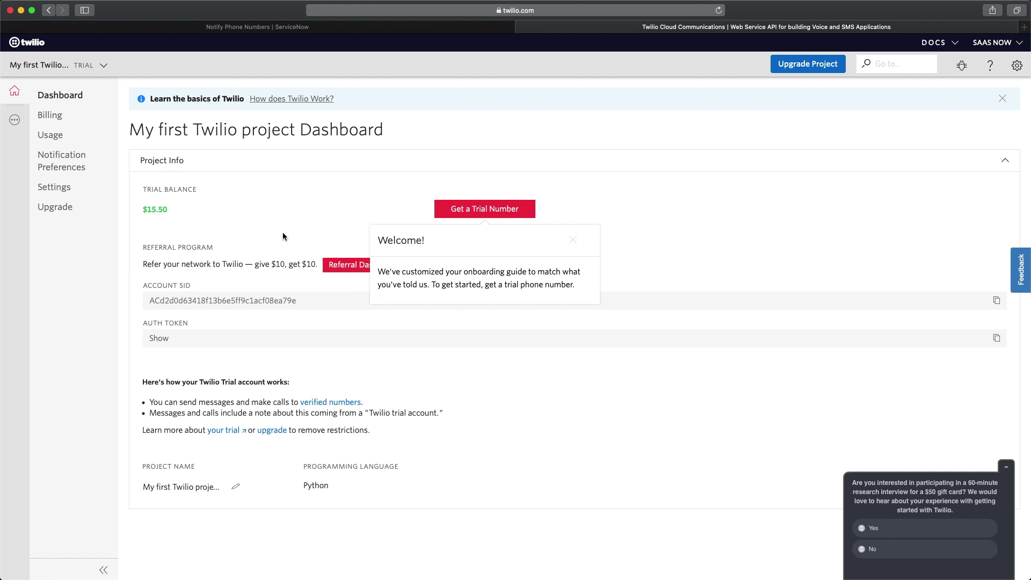
- Dismiss the welcome popup, get a trial number, and accept the offered number
left_click(571, 240)
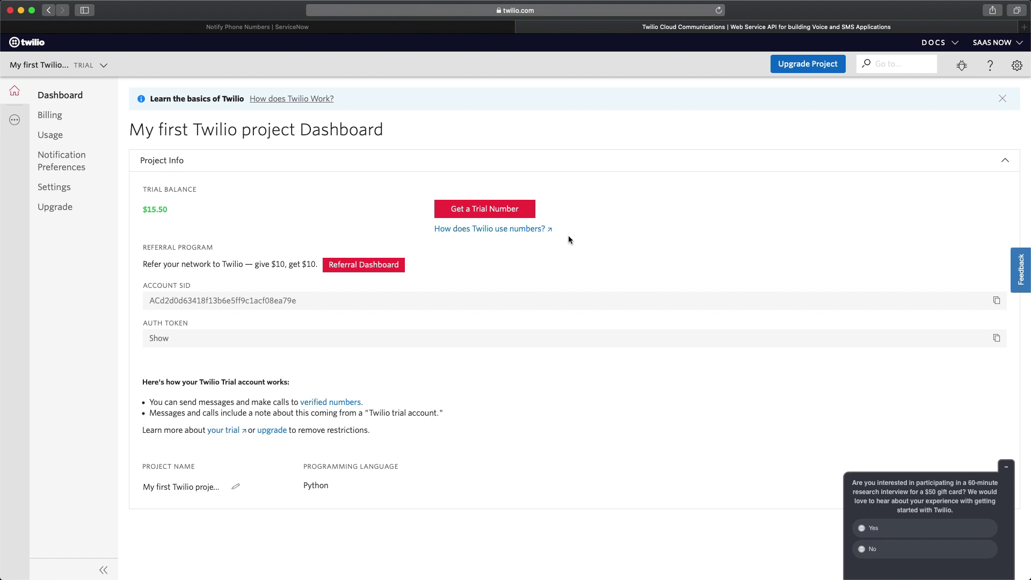
left_click(479, 211)
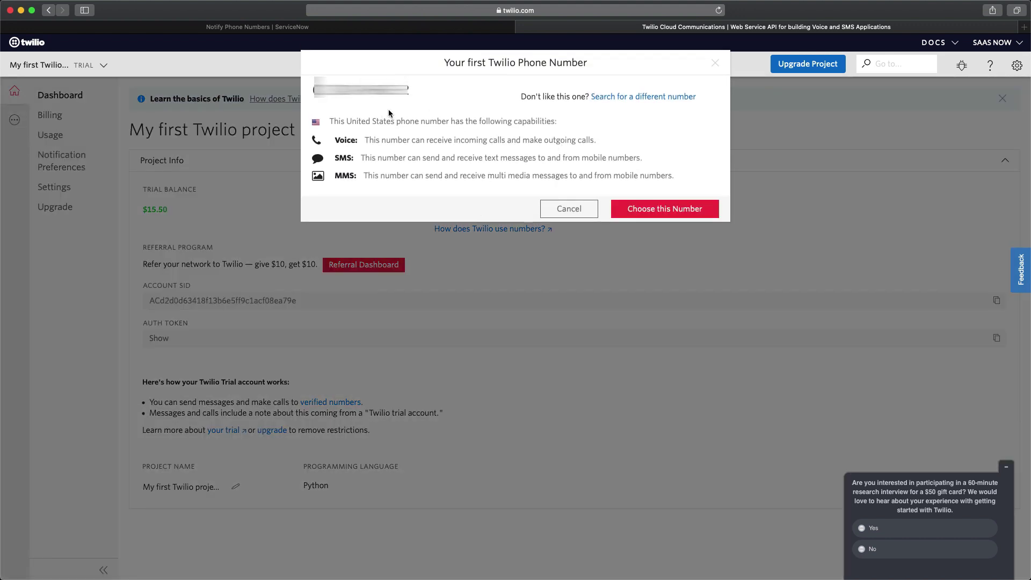
left_click(654, 210)
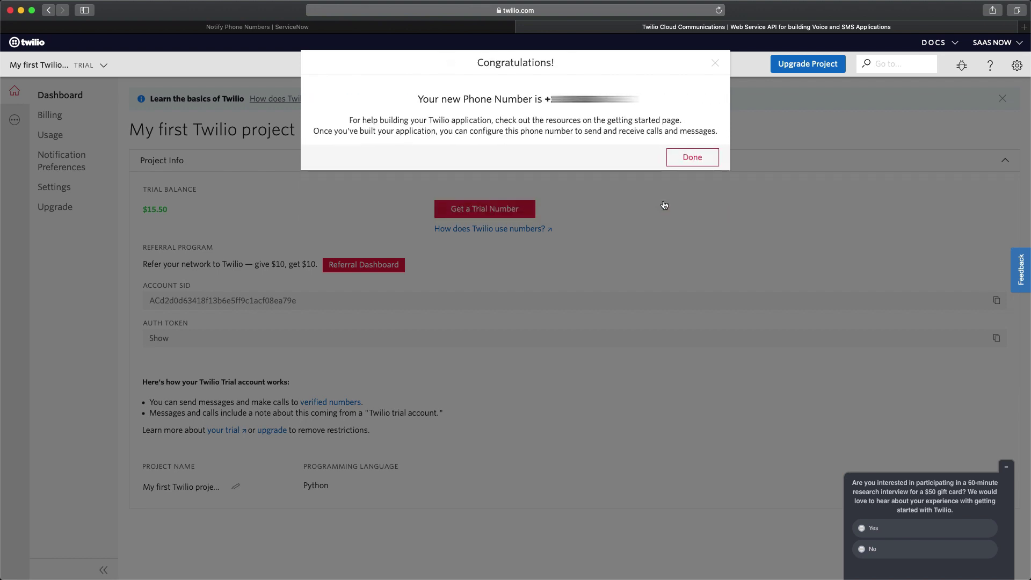
left_click(679, 162)
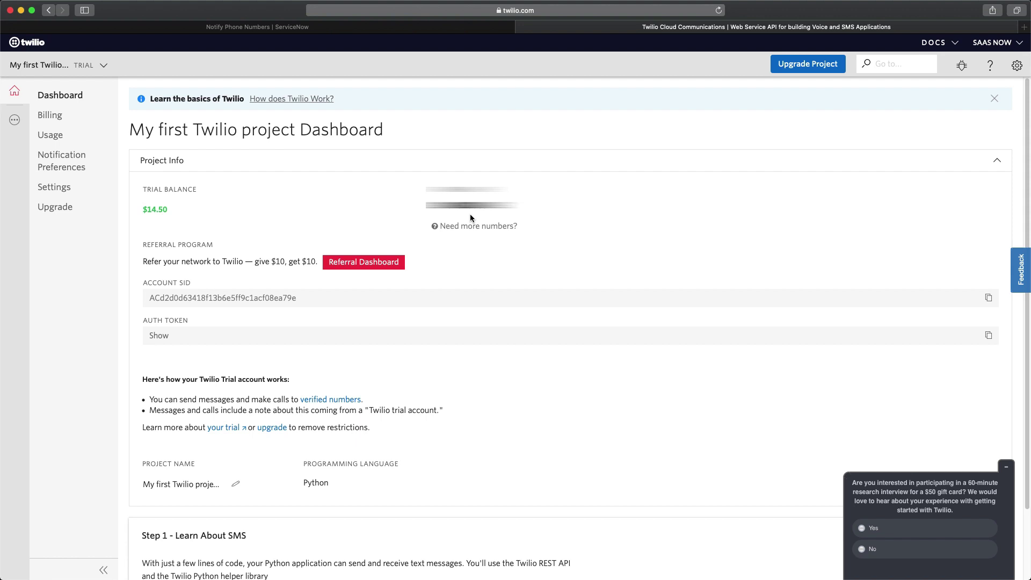
- Open ServiceNow's Twilio Direct Configuration under Twilio Direct Driver, then return to the Twilio tab
left_click(298, 28)
scroll(129, 322, "down", 3)
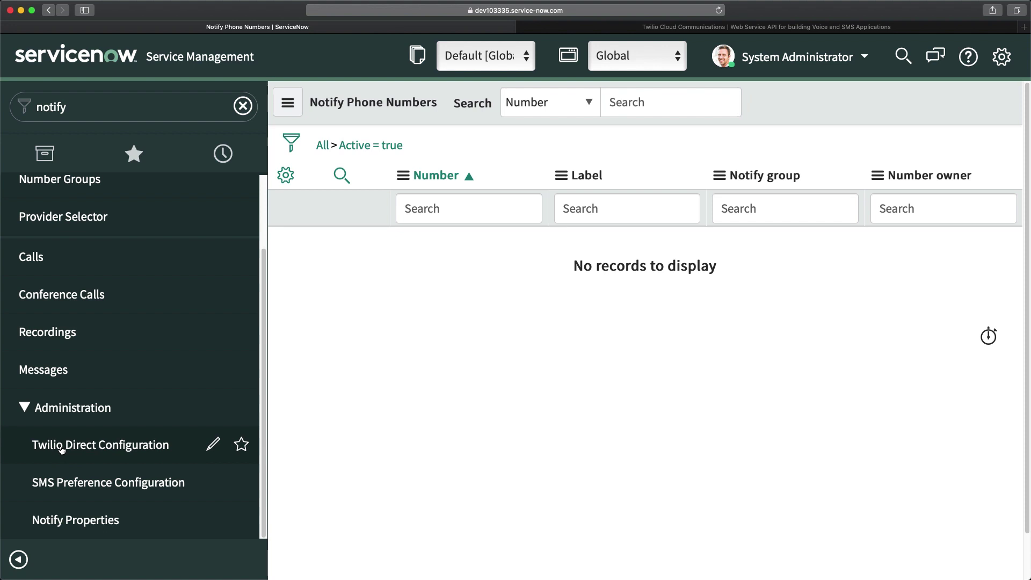
left_click(62, 445)
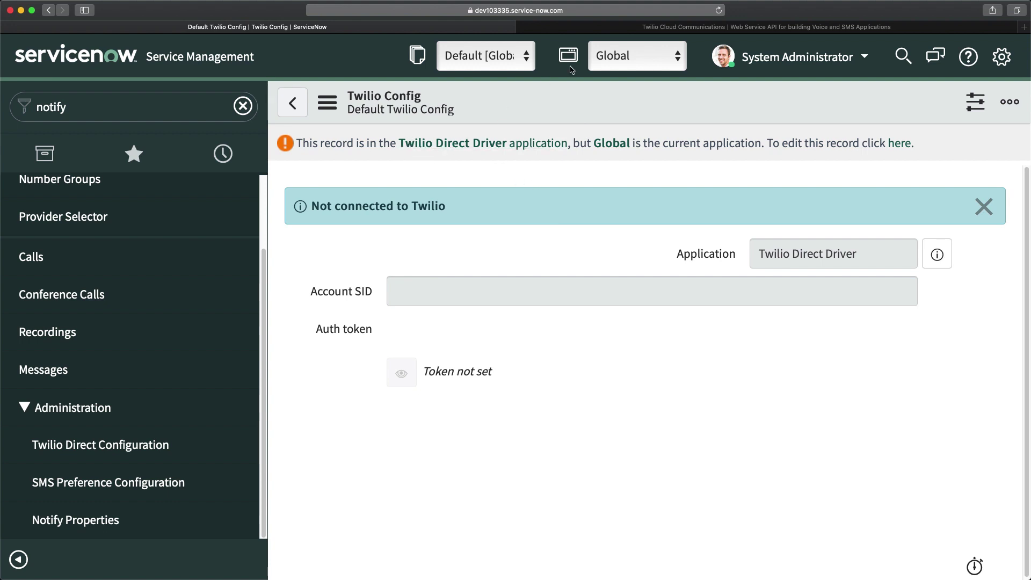
left_click(618, 58)
scroll(618, 80, "down", 3)
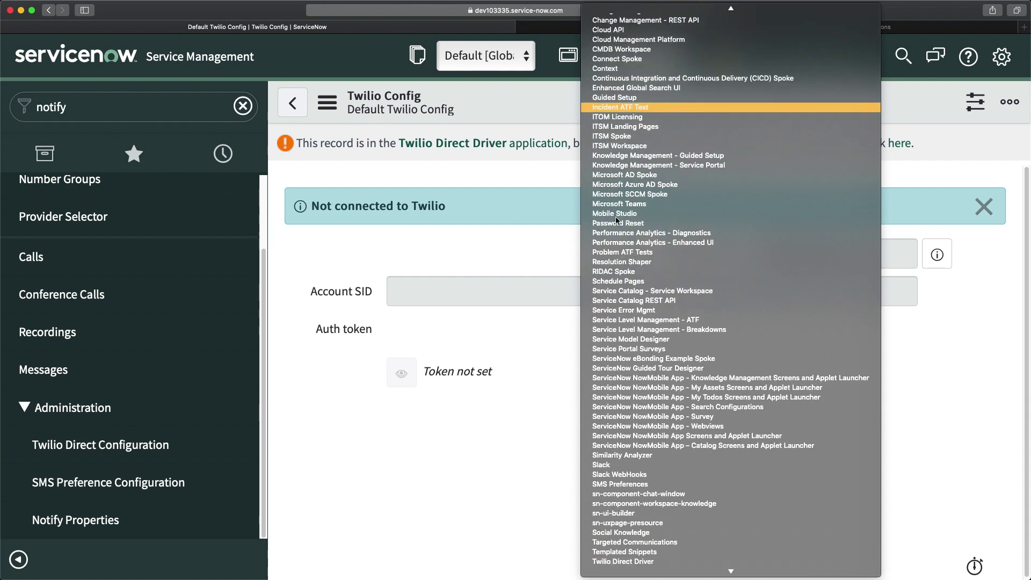
left_click(666, 562)
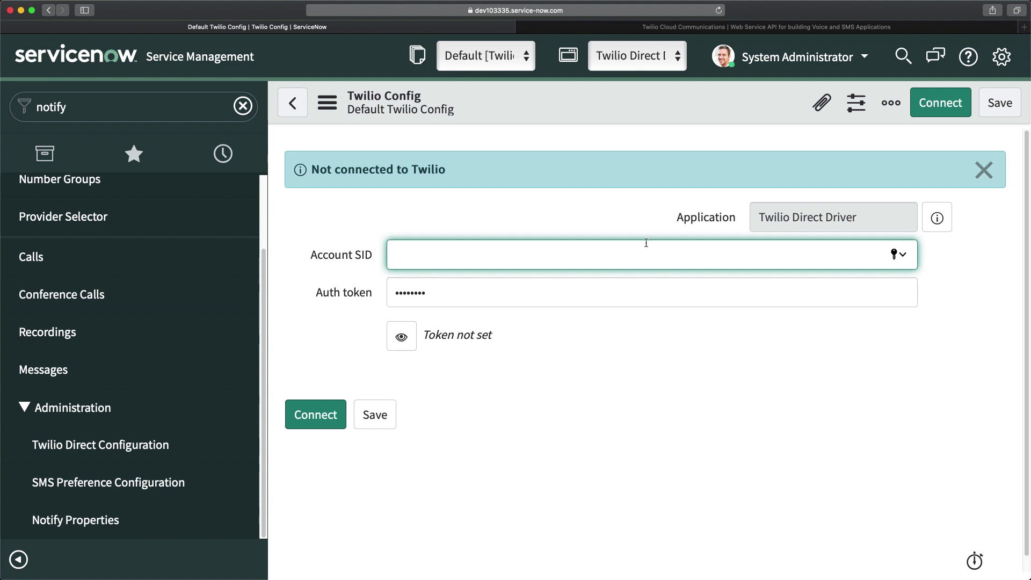
left_click(806, 27)
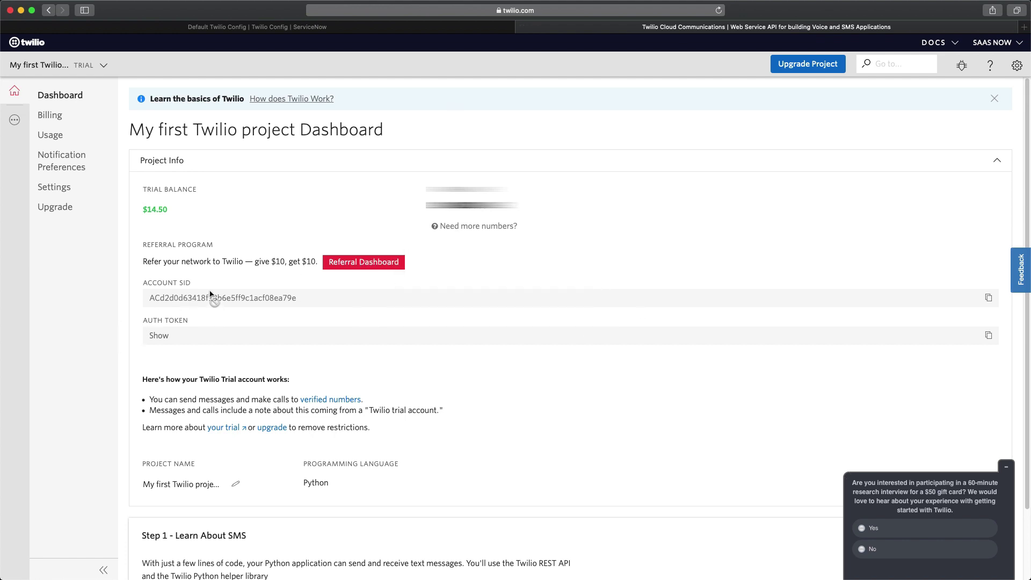
- Copy the Twilio Account SID into ServiceNow's Account SID field
left_click(988, 297)
left_click(434, 27)
key("super+v")
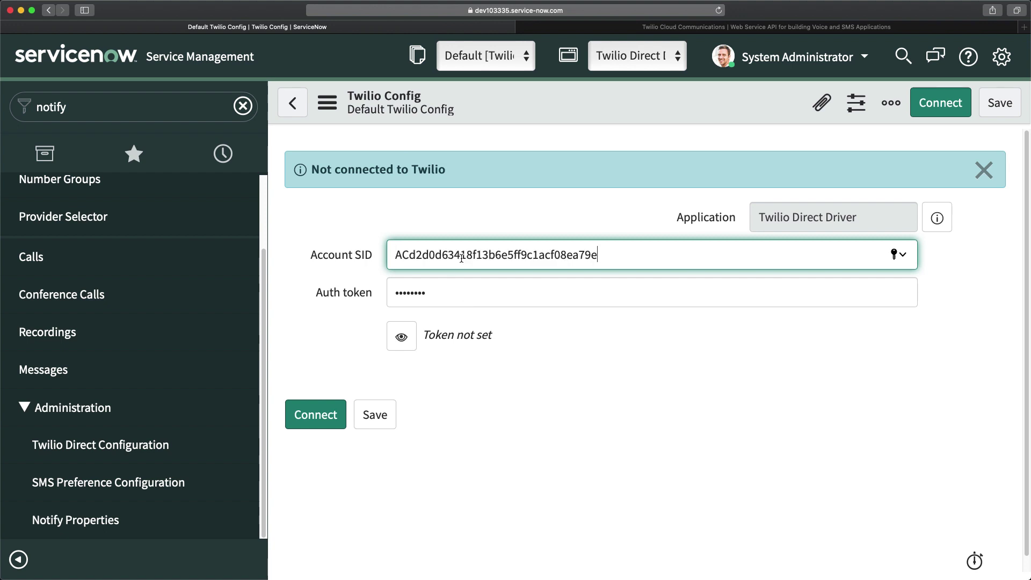
- Replace the placeholder Auth token with the copied Auth Token and connect to Twilio
left_click(699, 28)
left_click(989, 335)
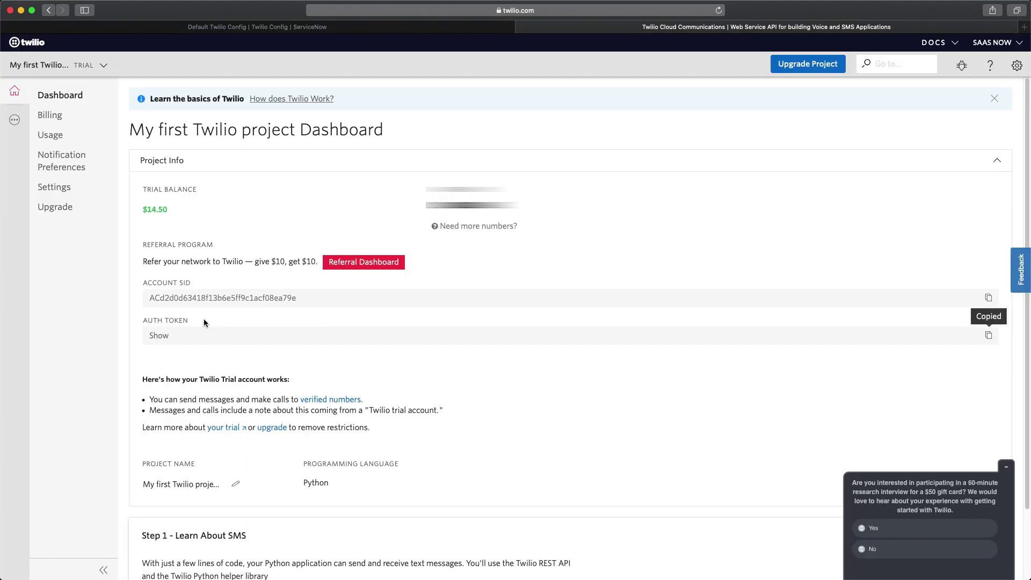
left_click(400, 30)
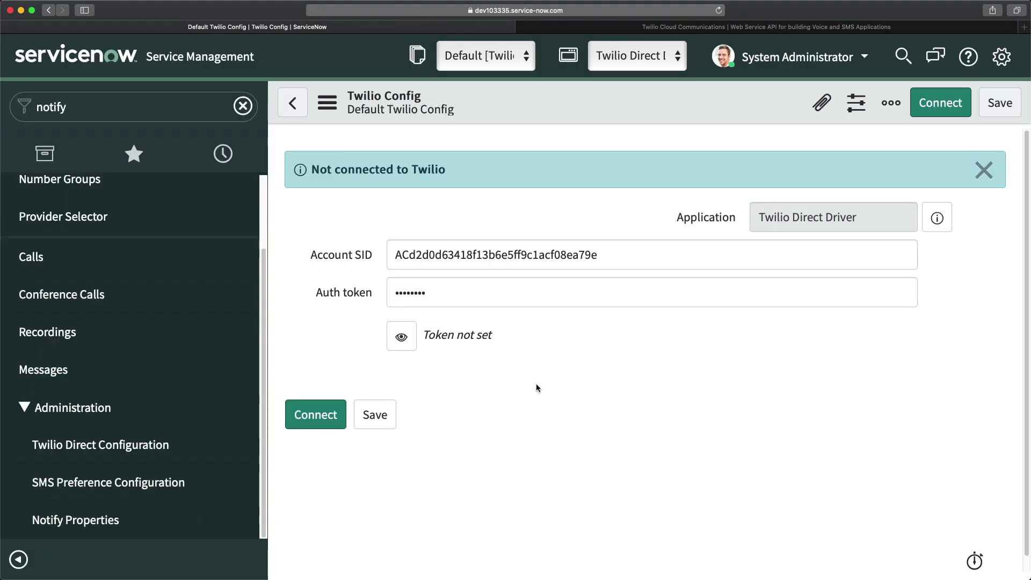
left_click(472, 292)
key("ctrl+a")
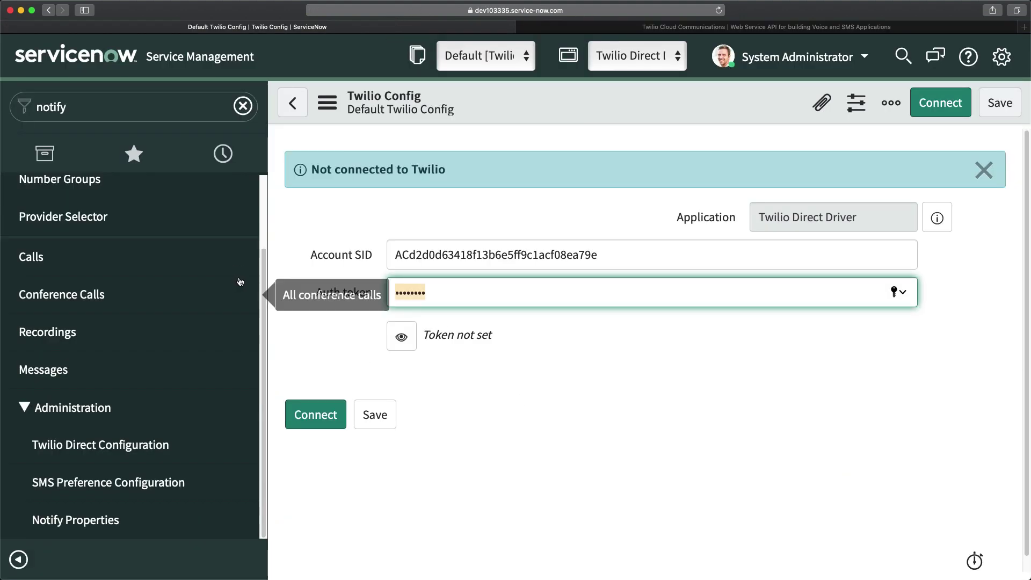
key("ctrl+v")
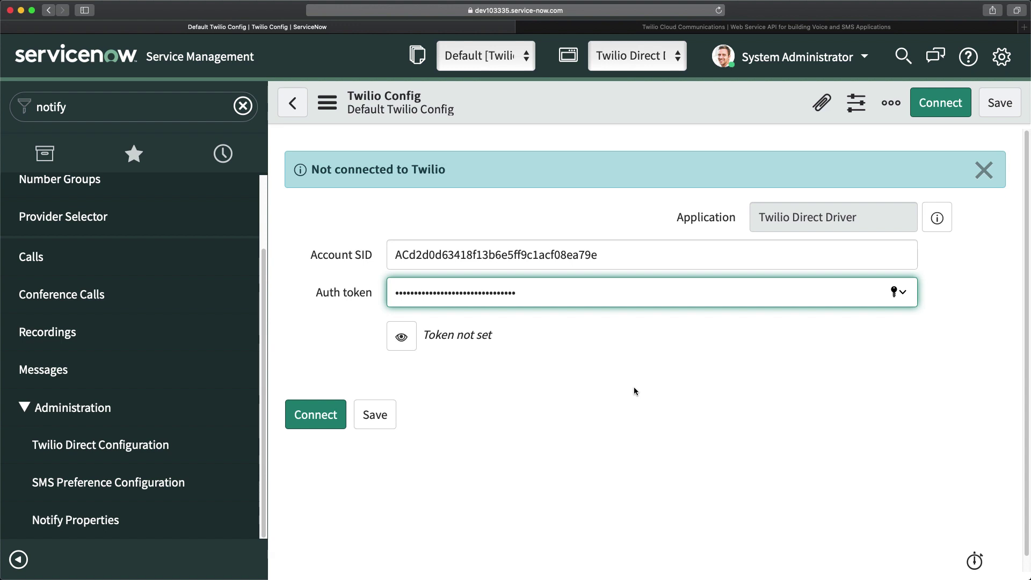
left_click(324, 423)
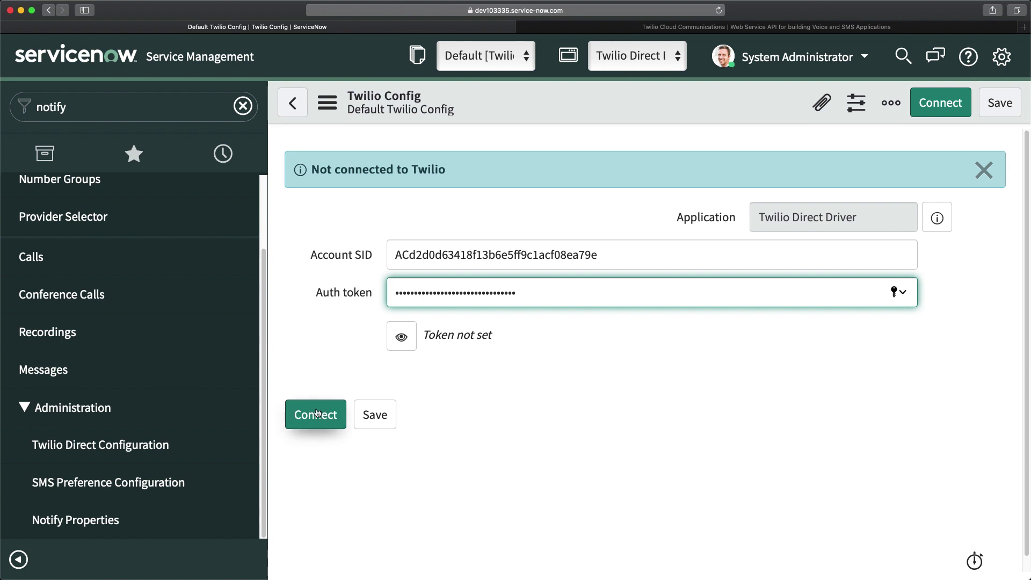
left_click(318, 416)
left_click(318, 418)
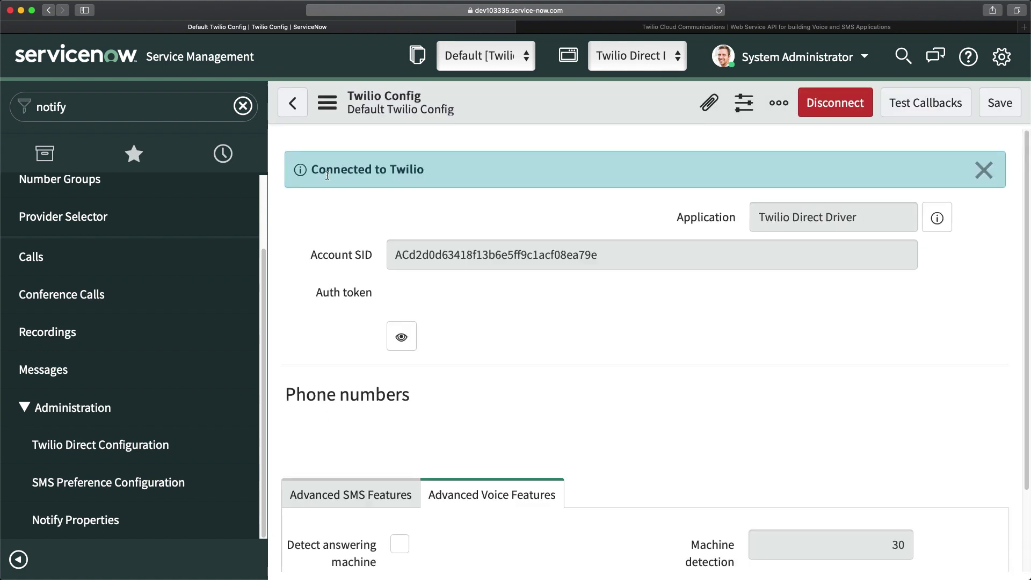
- Check the Phone numbers table lists the Twilio trial number, comparing against Twilio's dashboard
scroll(423, 172, "down", 5)
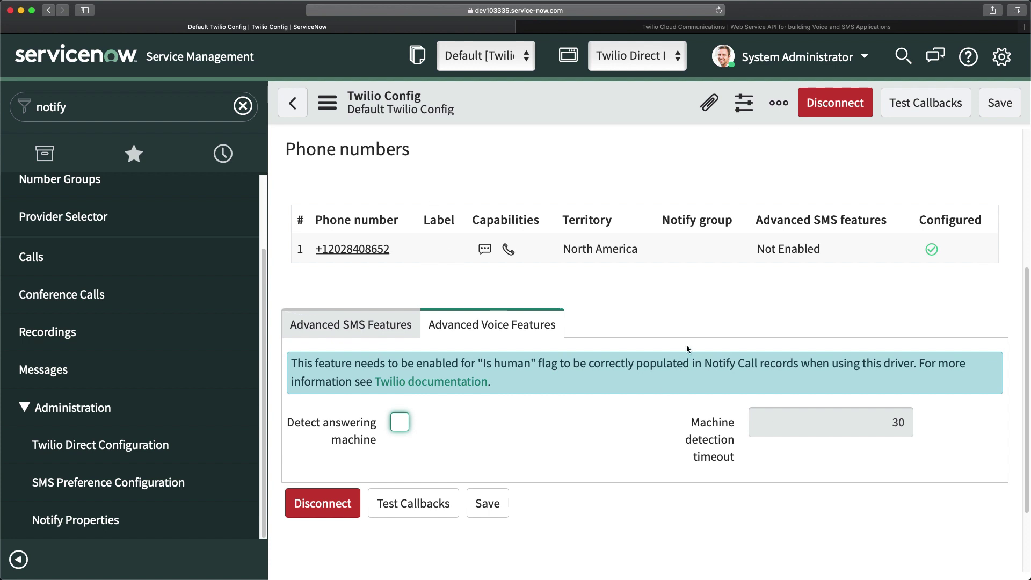
scroll(618, 298, "up", 5)
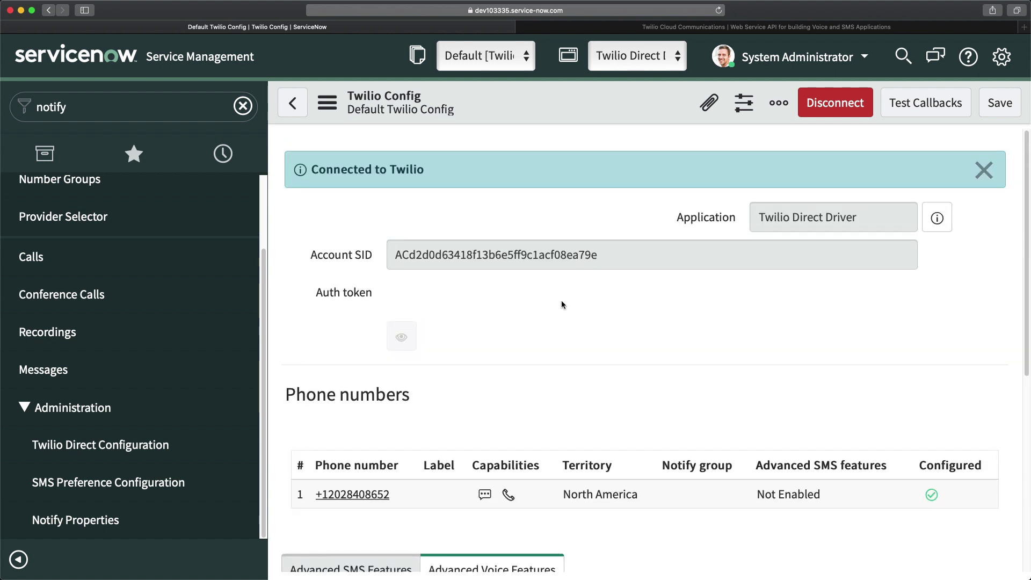
scroll(526, 293, "down", 2)
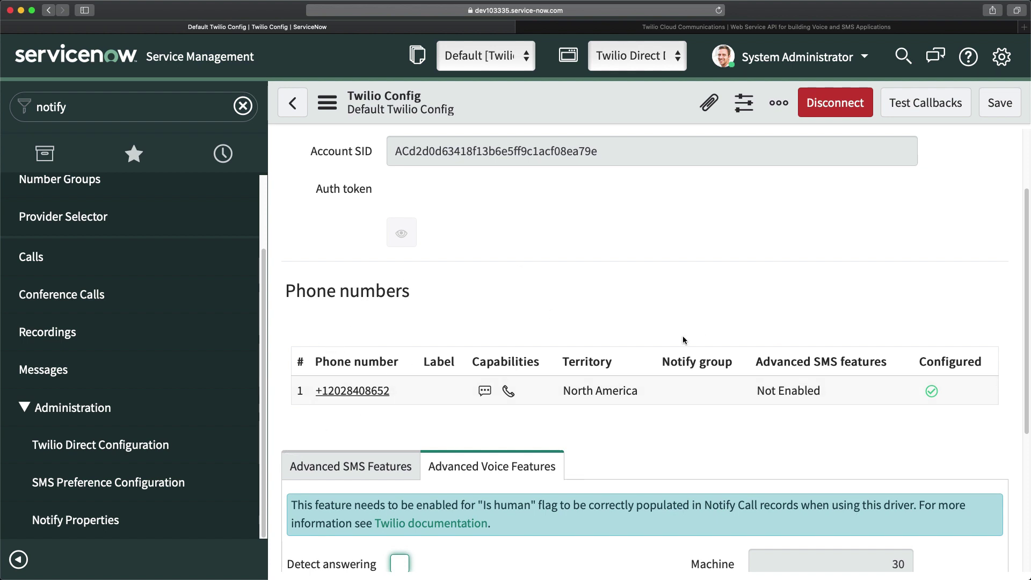
left_click(763, 27)
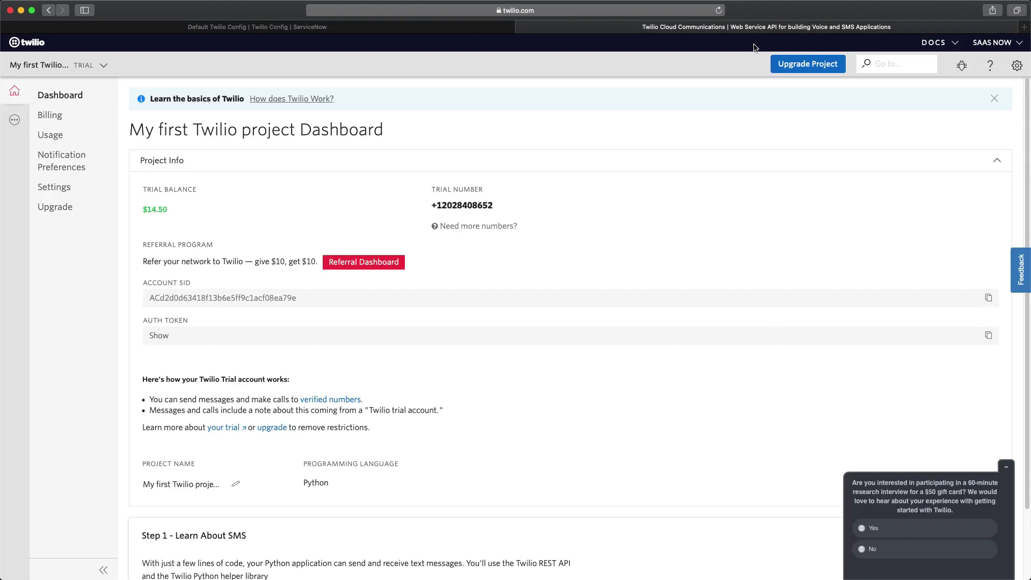
left_click(336, 28)
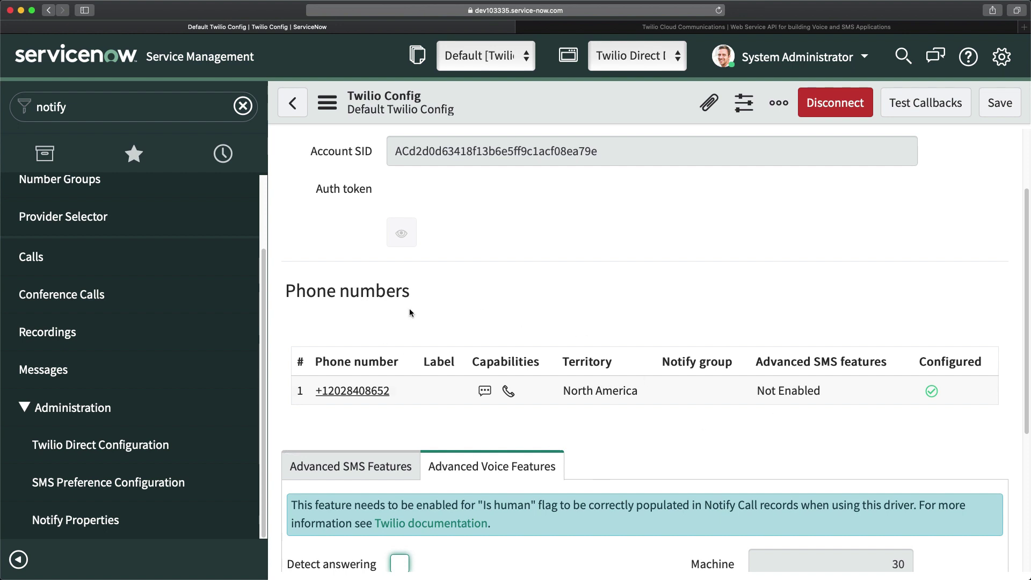
scroll(699, 337, "down", 5)
scroll(687, 345, "up", 7)
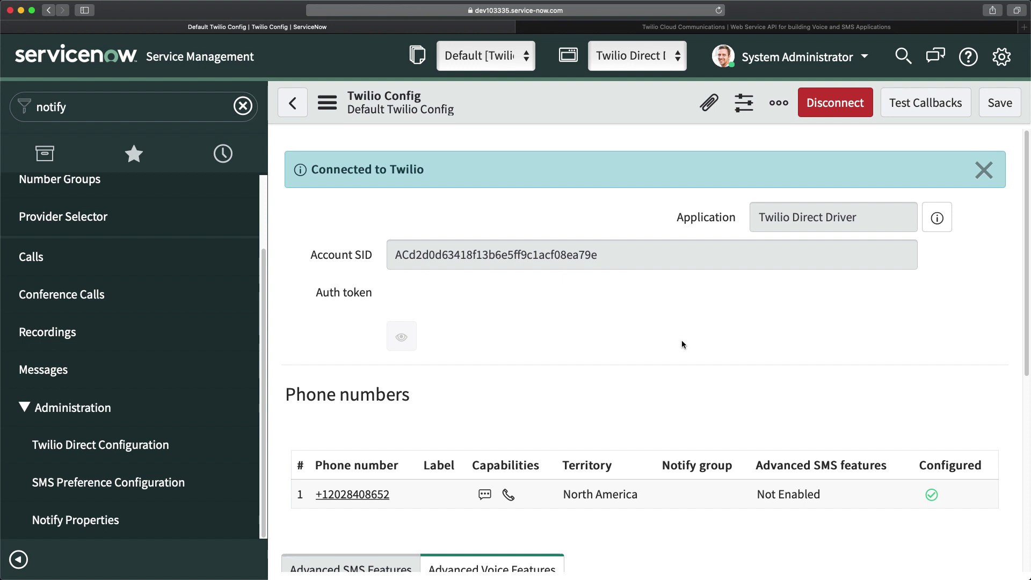
- Open Test Callbacks, switch to SMS, and enter the recipient's phone number
left_click(922, 110)
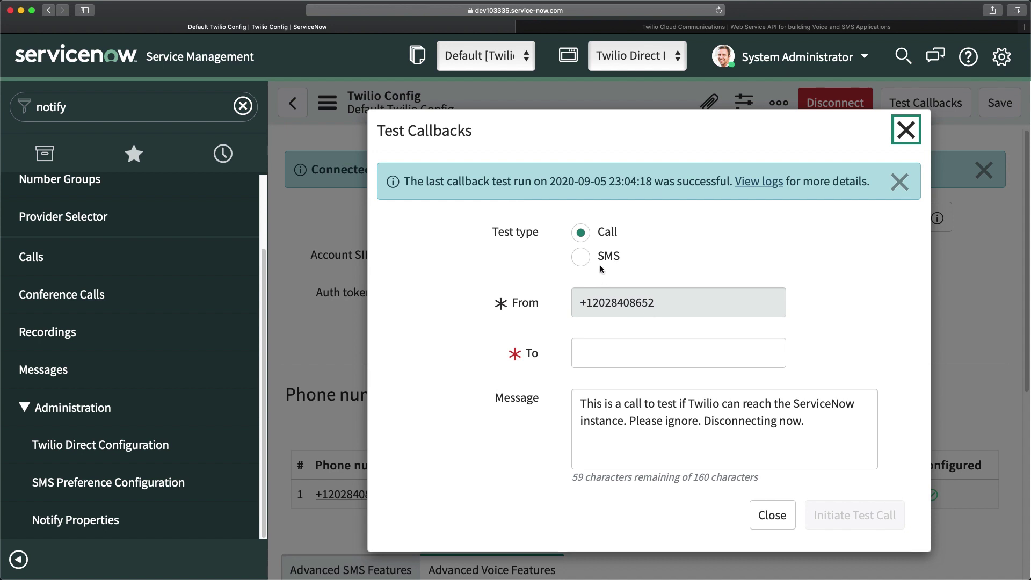
left_click(582, 258)
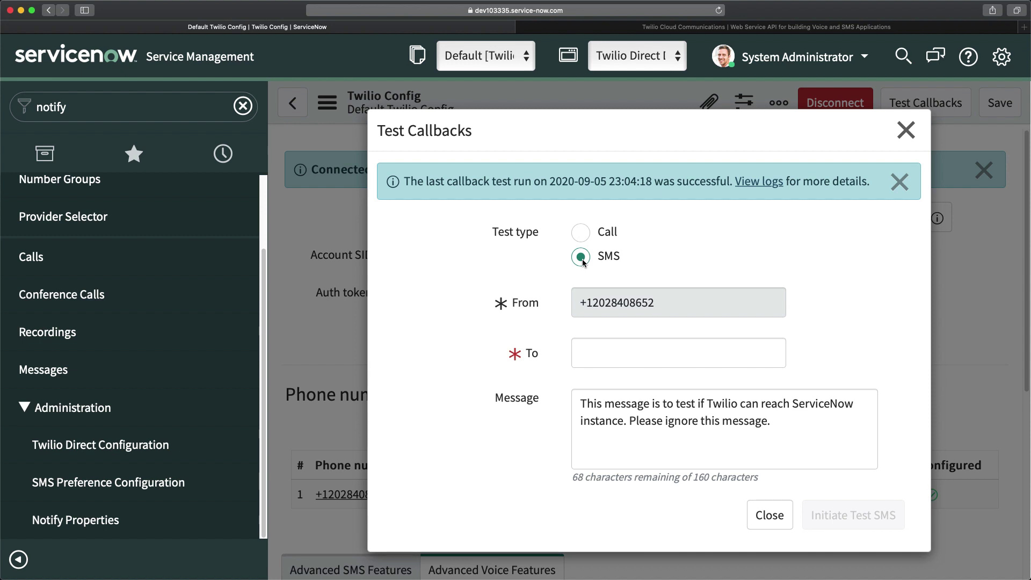
left_click(638, 355)
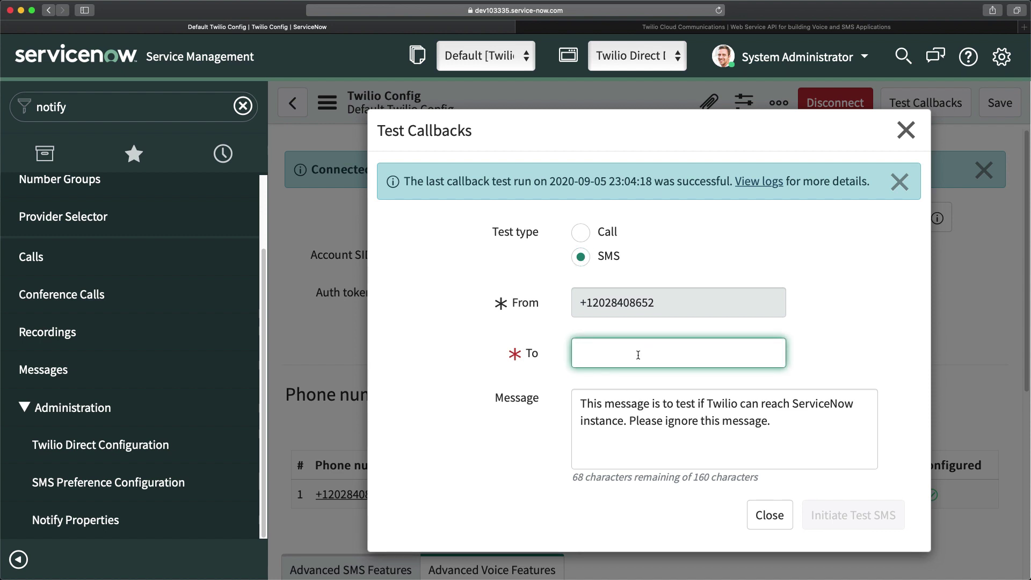
key("super+v")
key("BackSpace")
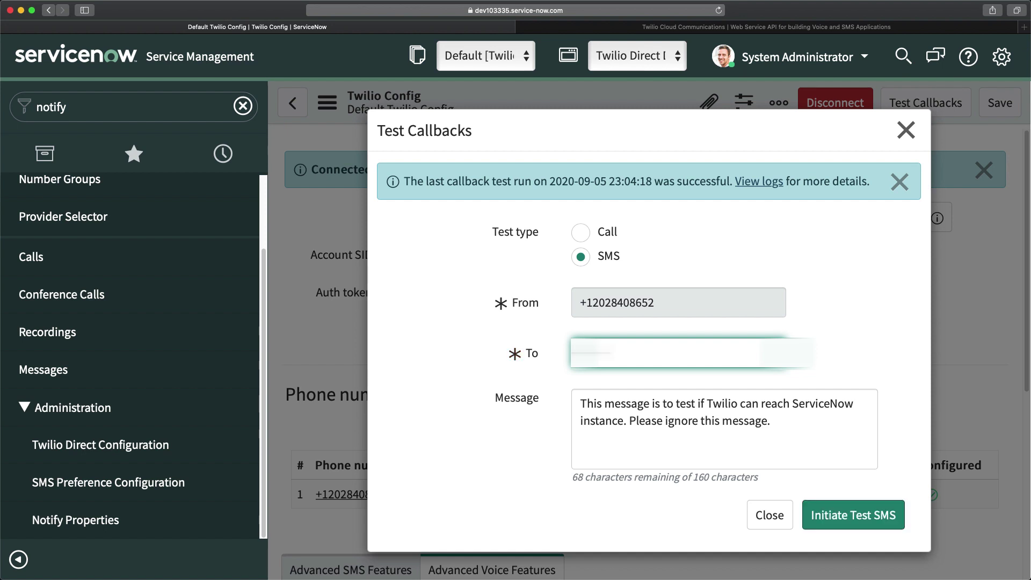
type("555")
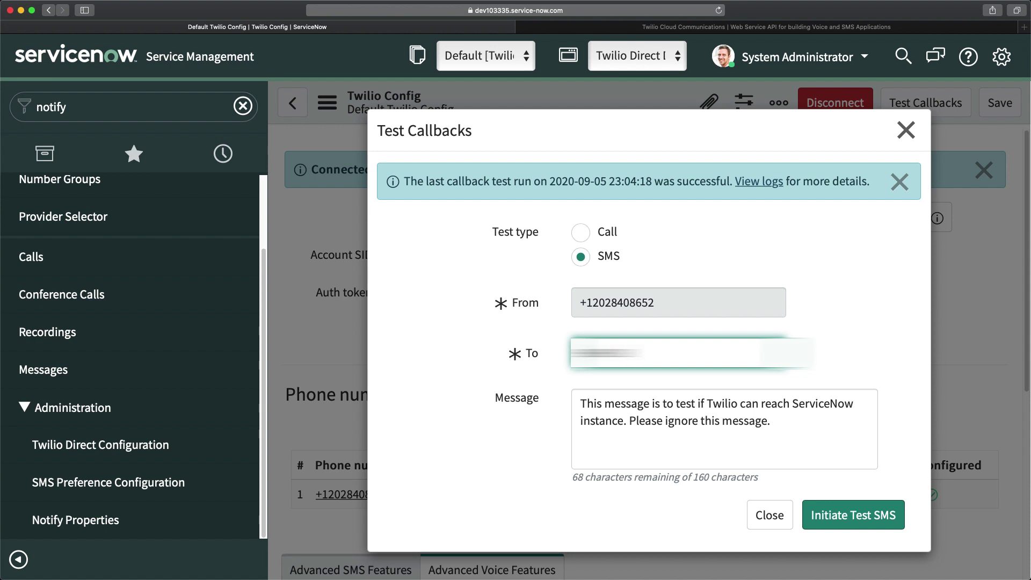
key("BackSpace")
key("BackSpace")
key("BackSpace")
type("555012")
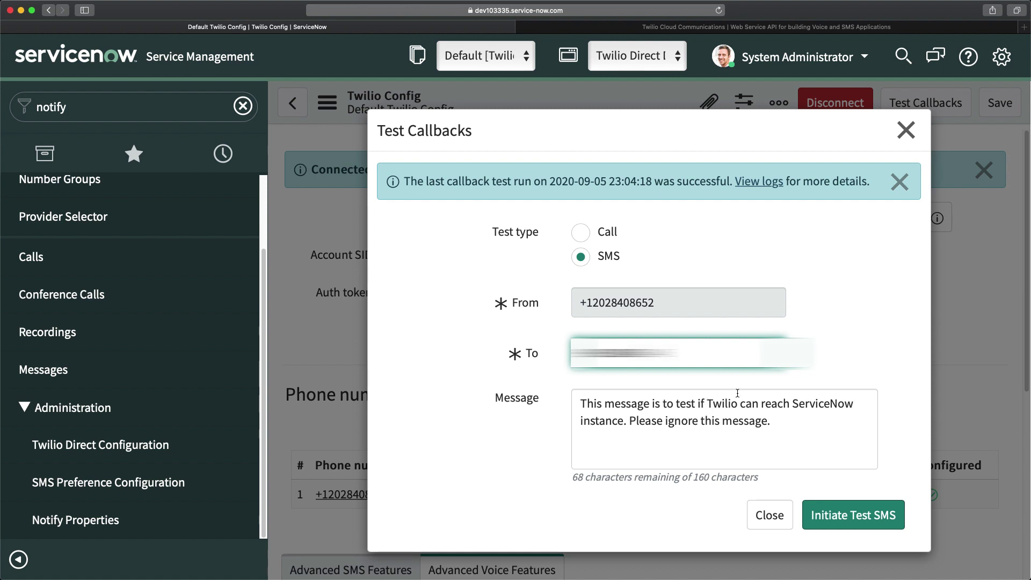
- Append 'This is from SAASNOW.' on a new line and initiate the test SMS
left_click(794, 416)
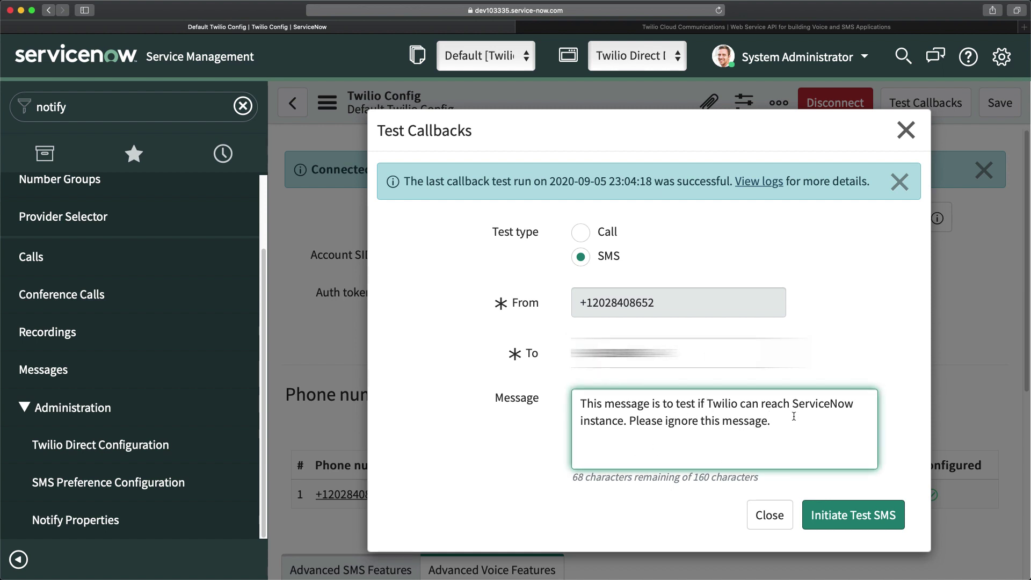
key("Return")
key("Return")
type("This is from SAASNOW")
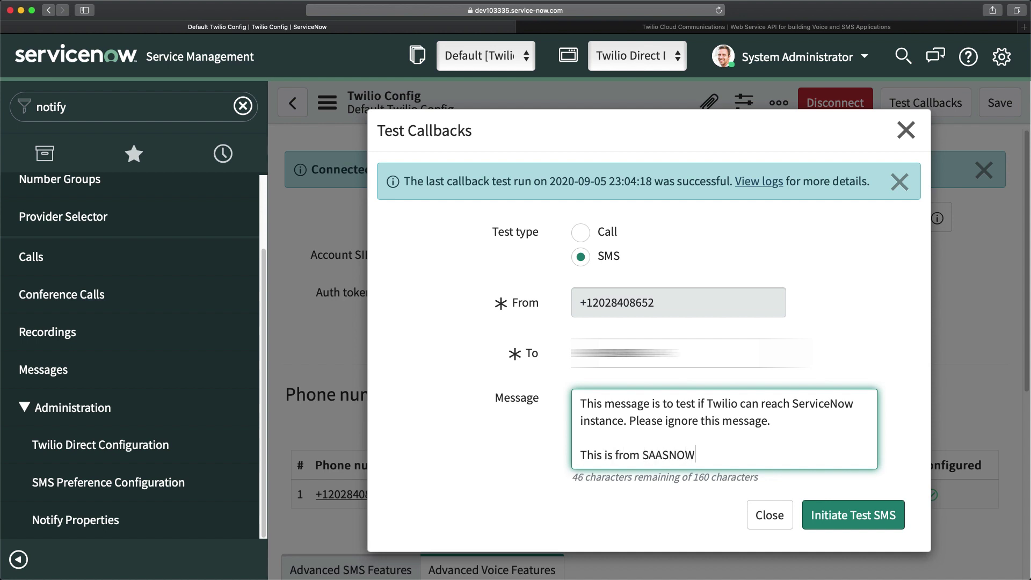
type(".")
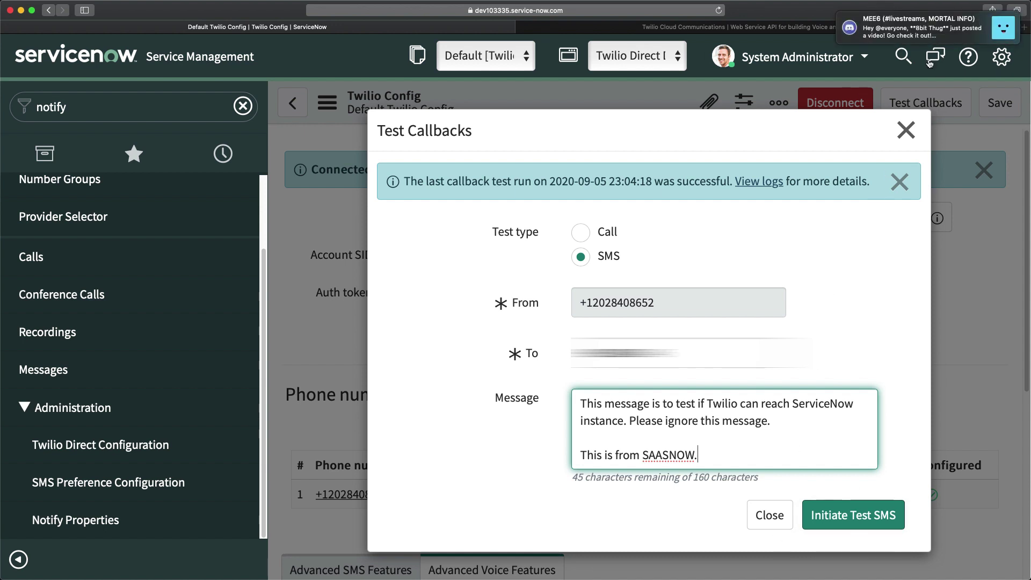
left_click(849, 515)
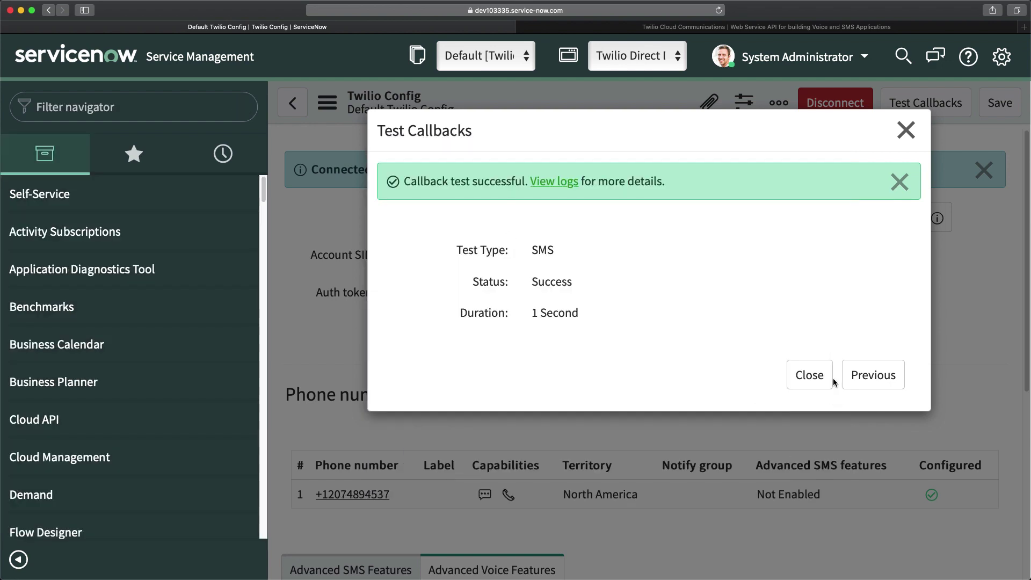
- Dismiss the callback test results and review the Advanced SMS Features options without changing them
left_click(812, 376)
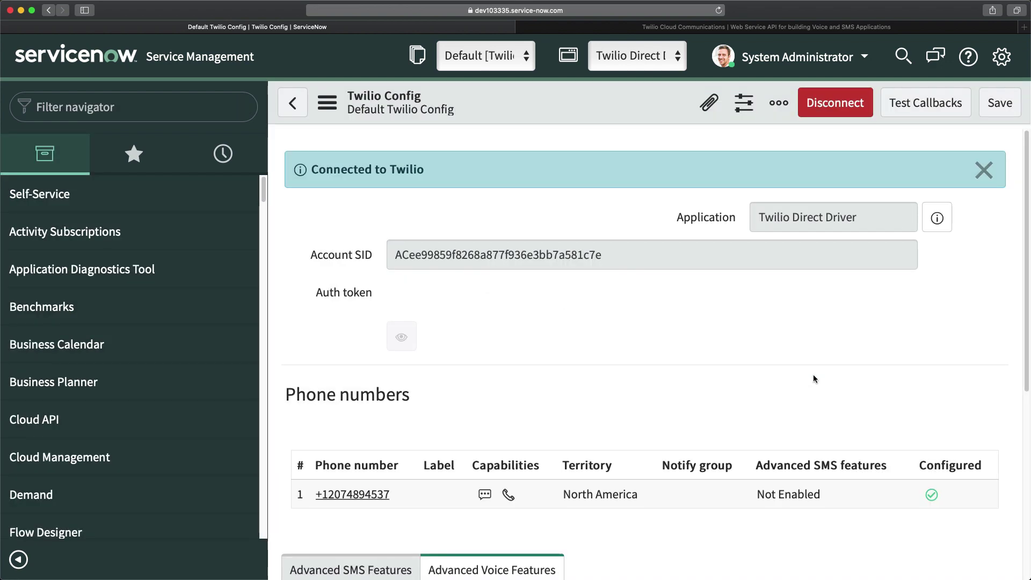
scroll(814, 378, "down", 6)
left_click(312, 235)
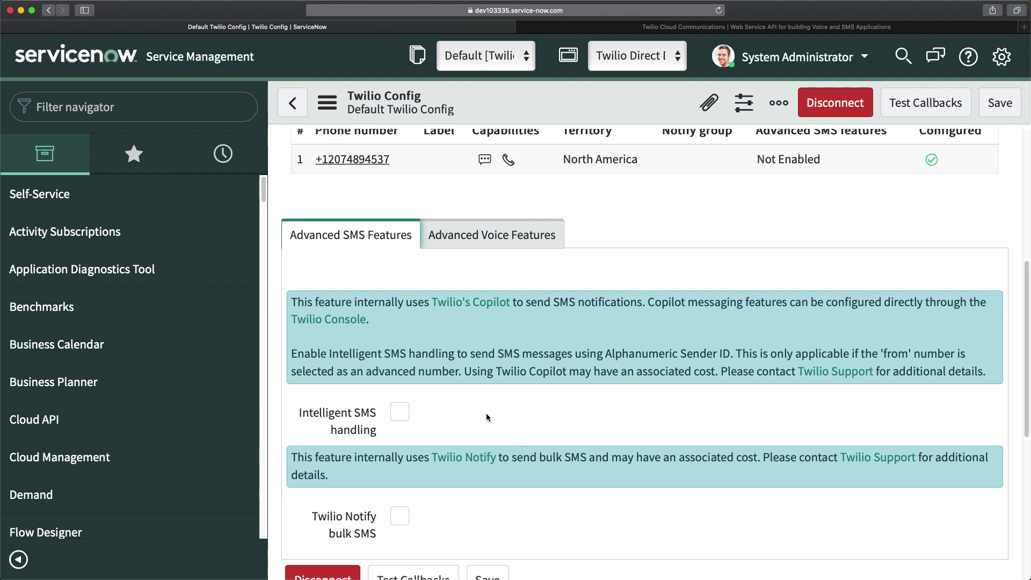
scroll(486, 414, "down", 3)
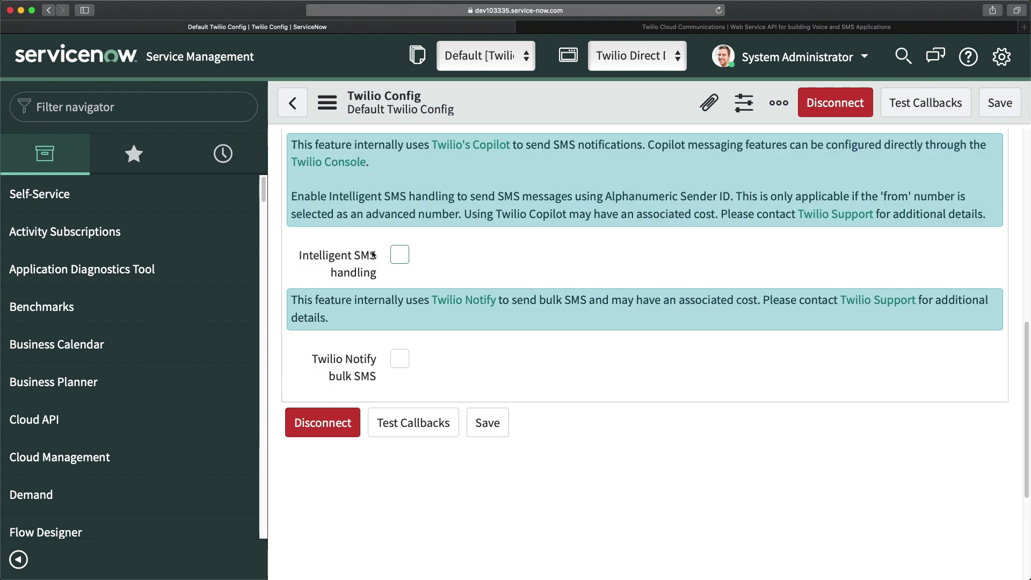
mouse_move(373, 255)
scroll(483, 258, "up", 5)
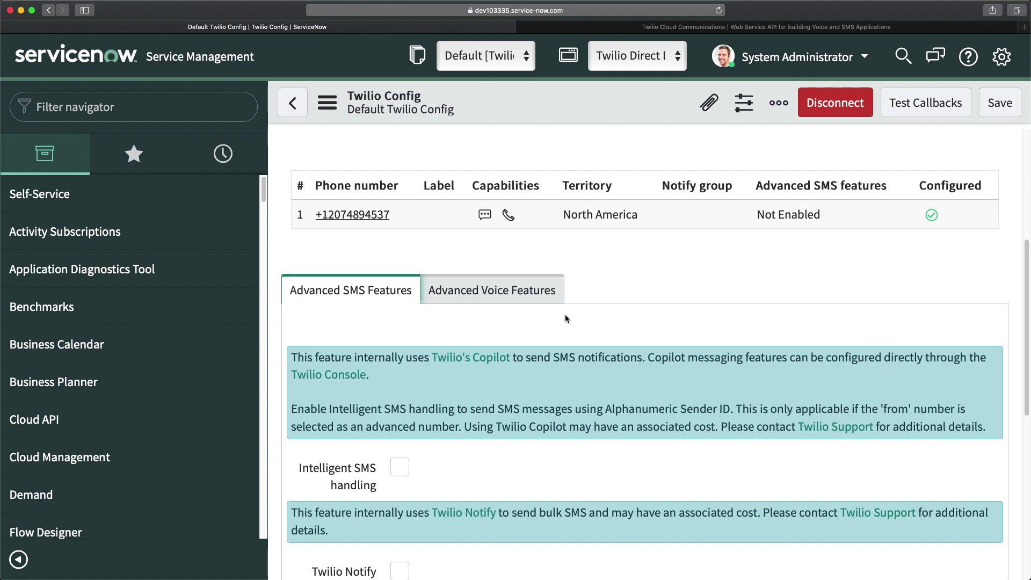
scroll(565, 314, "down", 1)
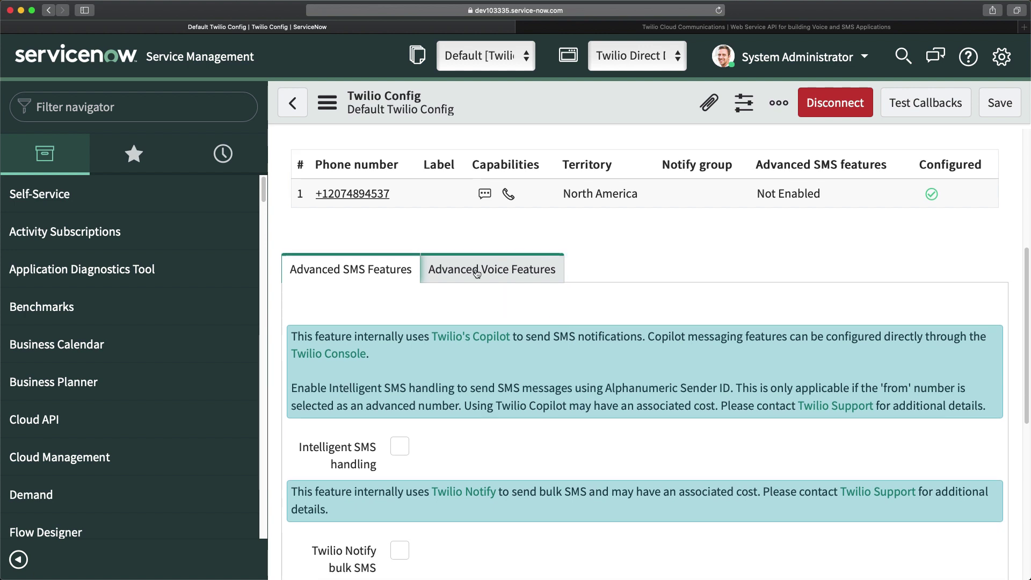
- Glance at Advanced Voice Features, then reread the Intelligent SMS handling explanation under Advanced SMS
left_click(484, 274)
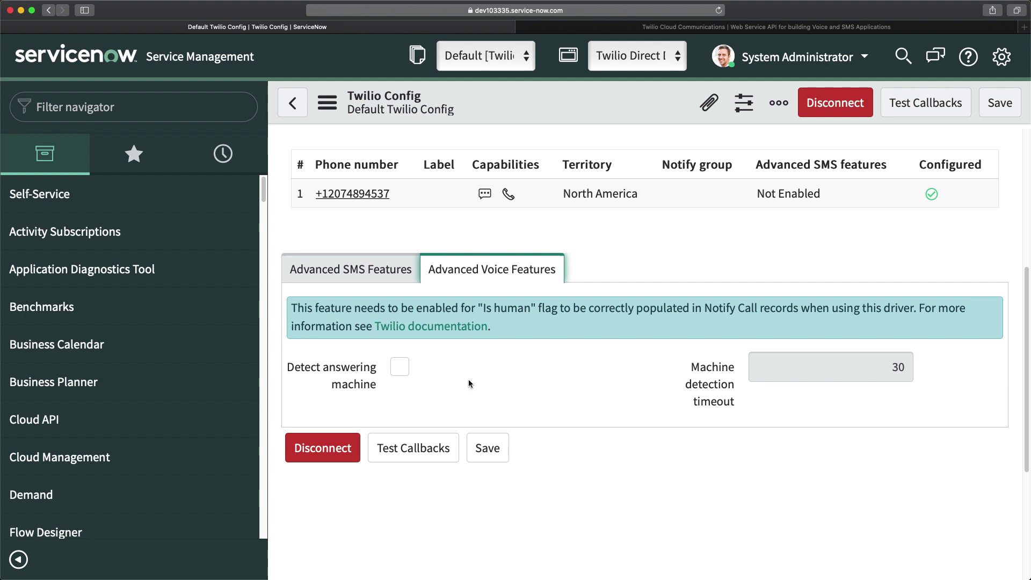
left_click(367, 276)
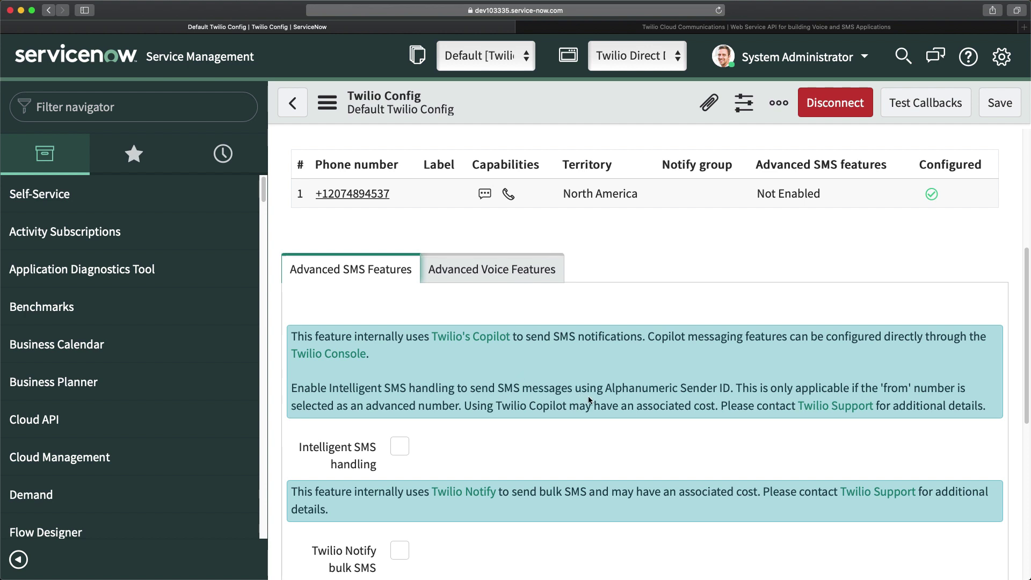
scroll(588, 408, "down", 3)
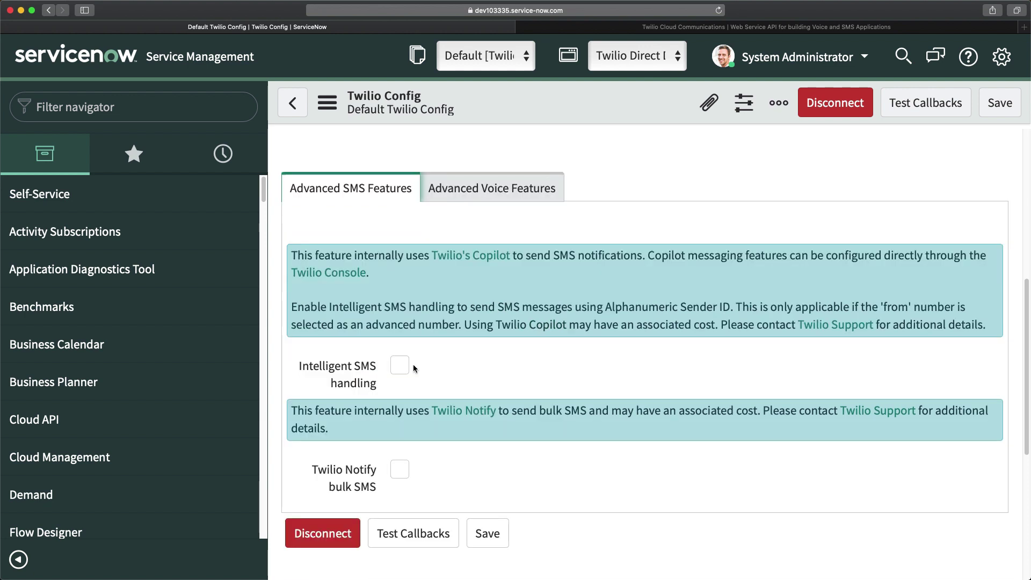
left_click_drag(299, 307, 991, 336)
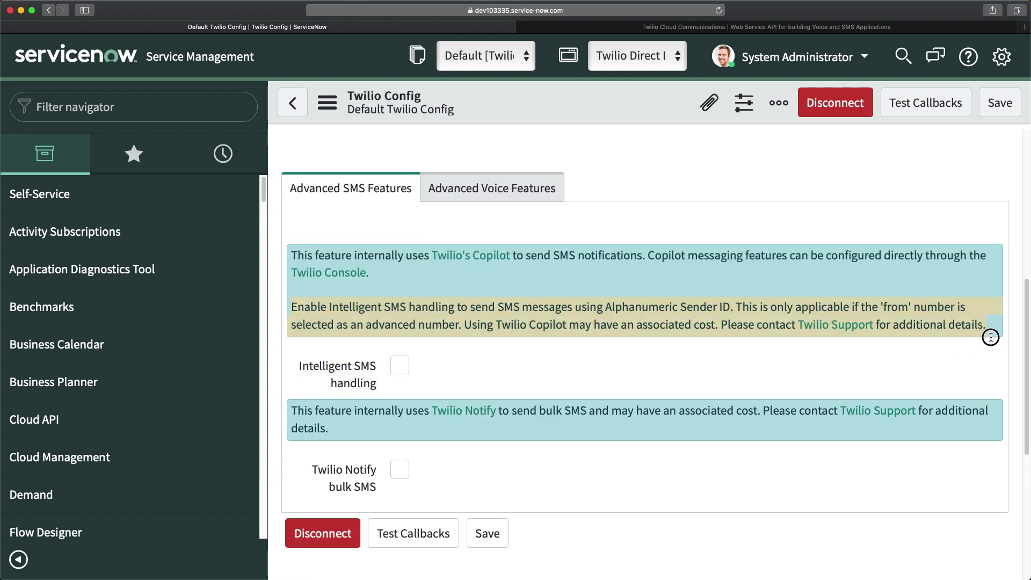
left_click(332, 319)
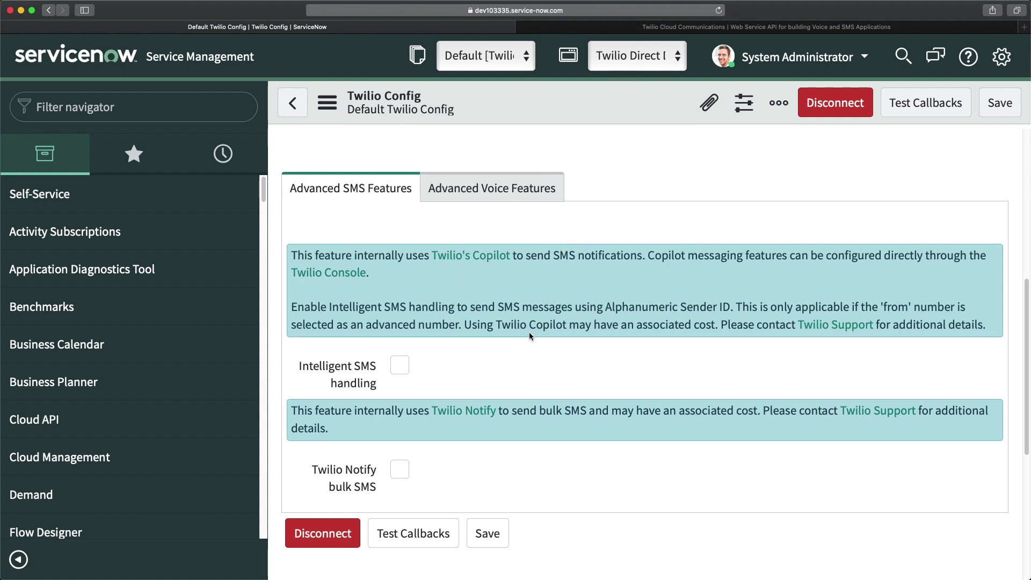
scroll(530, 333, "up", 7)
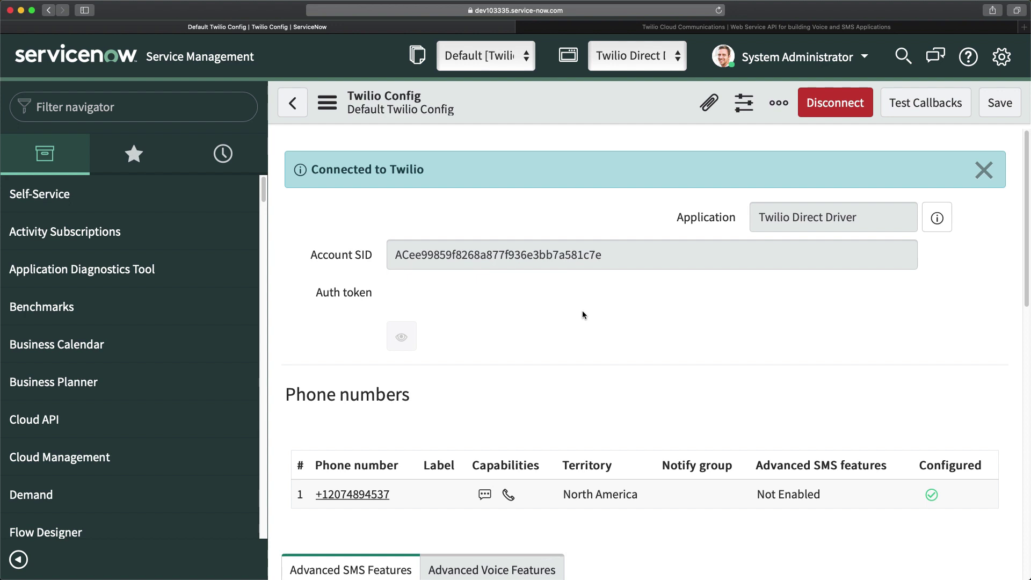
- Filter the navigator for 'notify' and open the Notify Numbers list
left_click(145, 115)
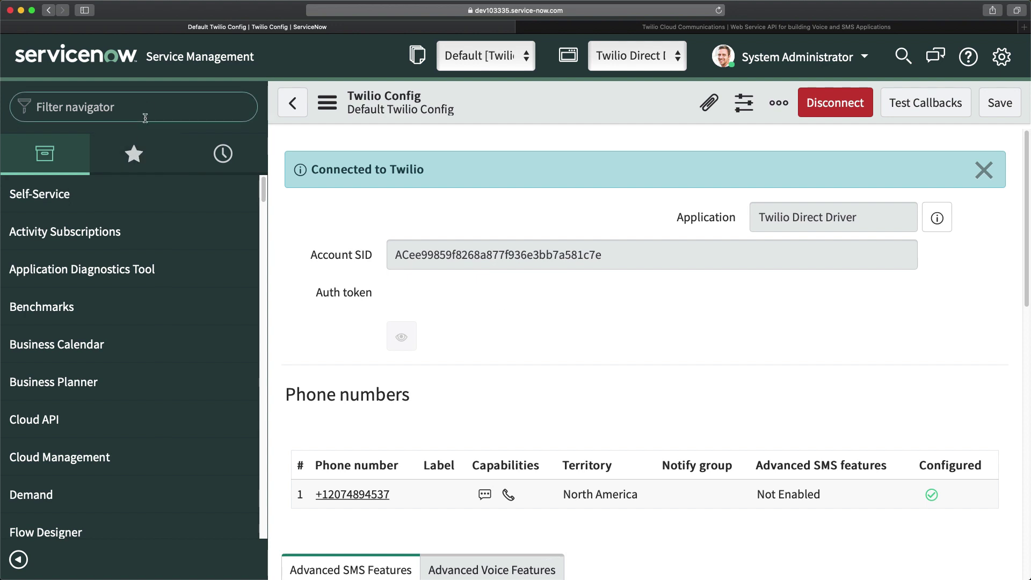
type("notify")
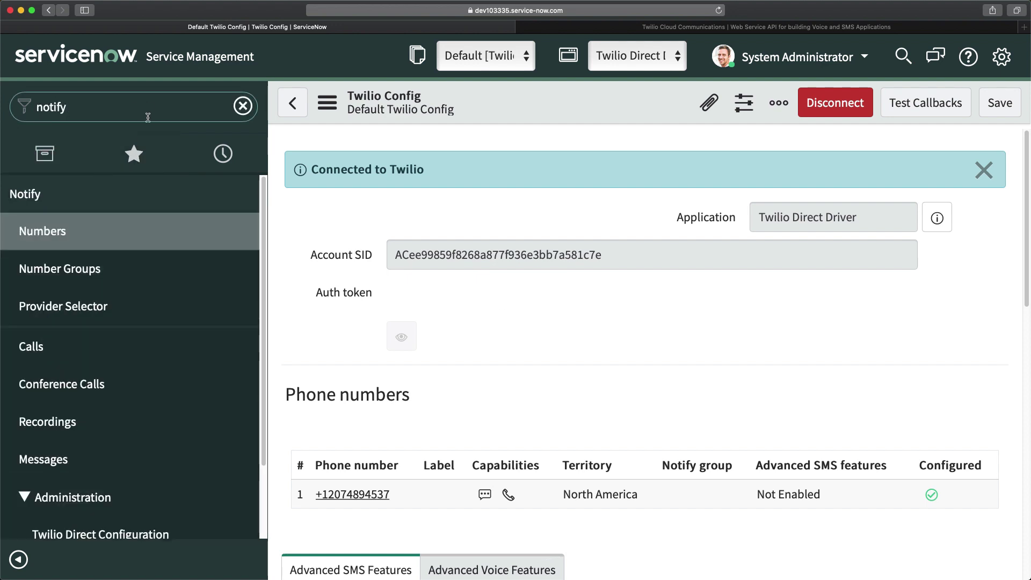
left_click(41, 236)
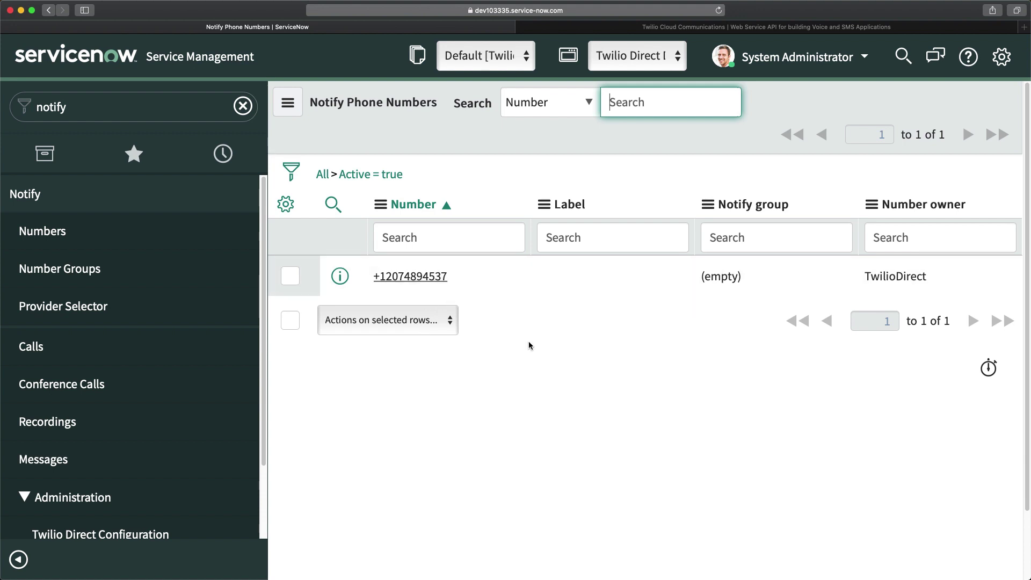
- Open the Twilio trial number's record and list its Notify groups, including On-Call Group
left_click(399, 277)
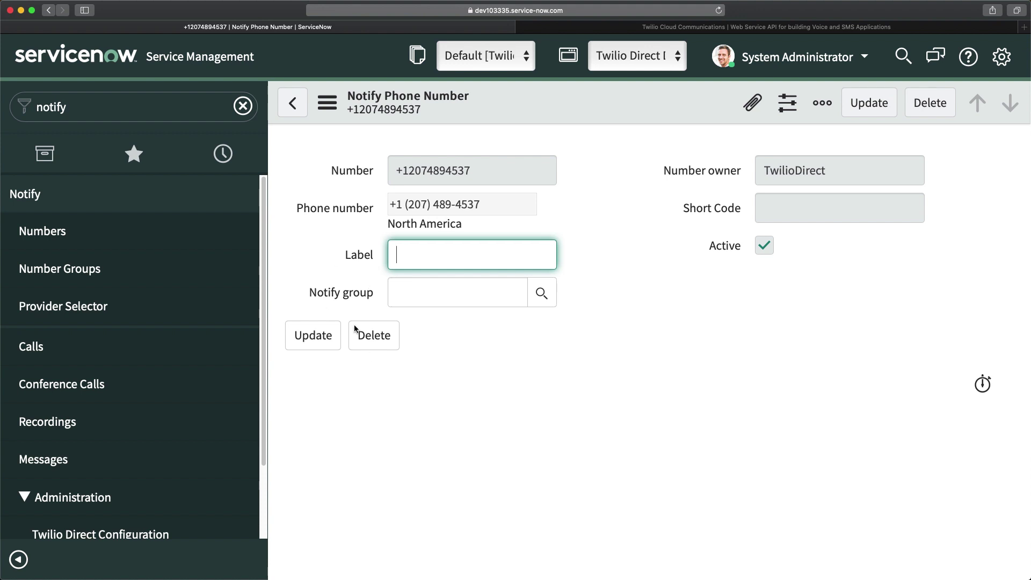
left_click(546, 297)
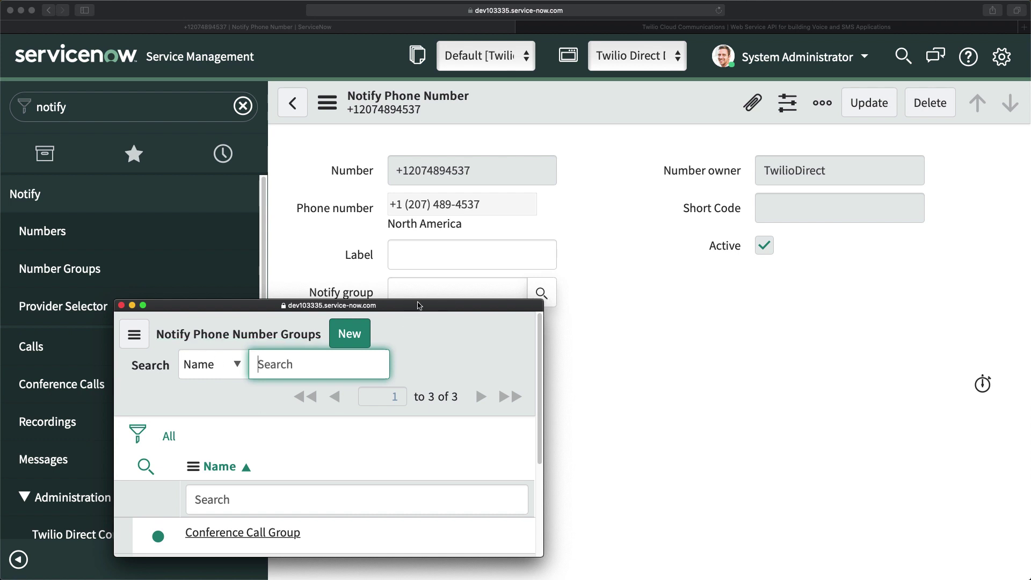
left_click_drag(420, 306, 474, 169)
scroll(398, 350, "down", 5)
scroll(399, 322, "up", 3)
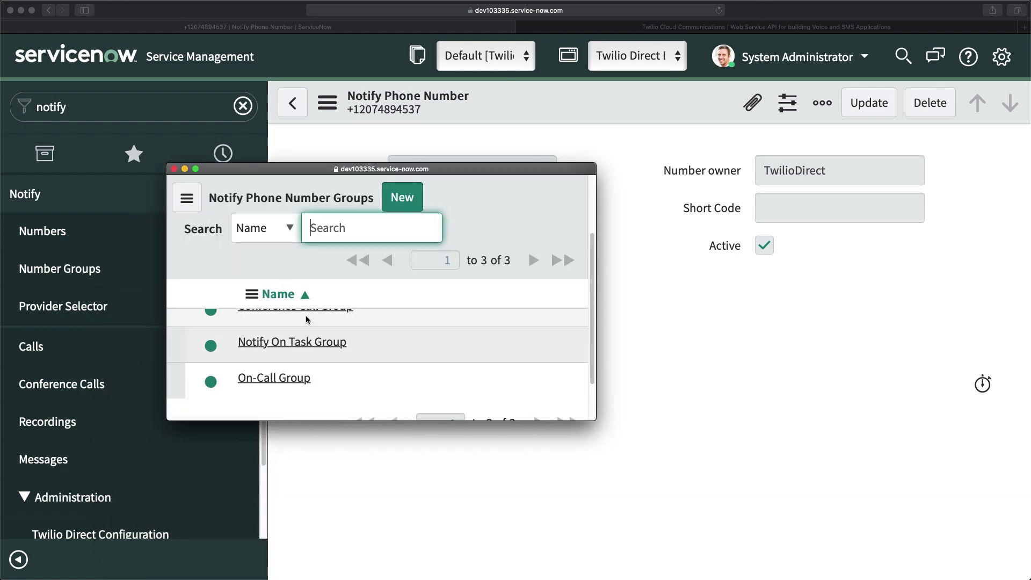
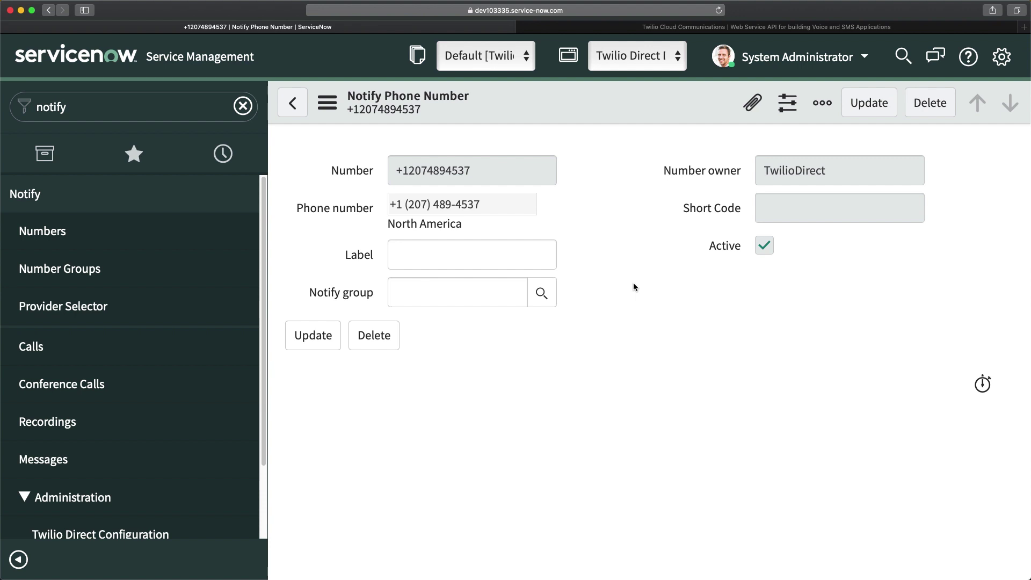
- Go to Notify > Numbers to see the single active TwilioDirect phone number
left_click(41, 235)
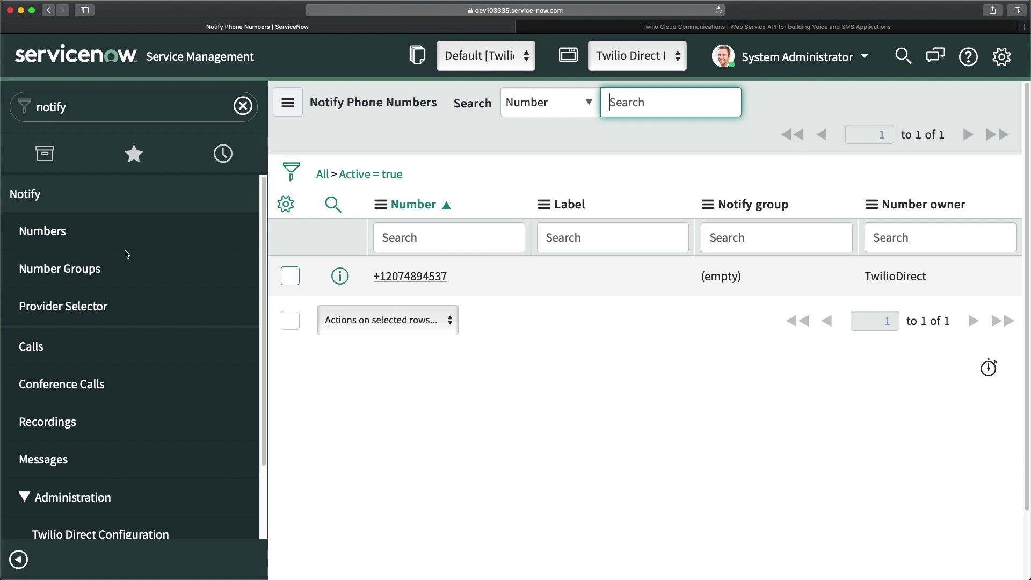
- Open the sys_user.list Users list and open the first user's record
left_click(171, 109)
type("sys_+")
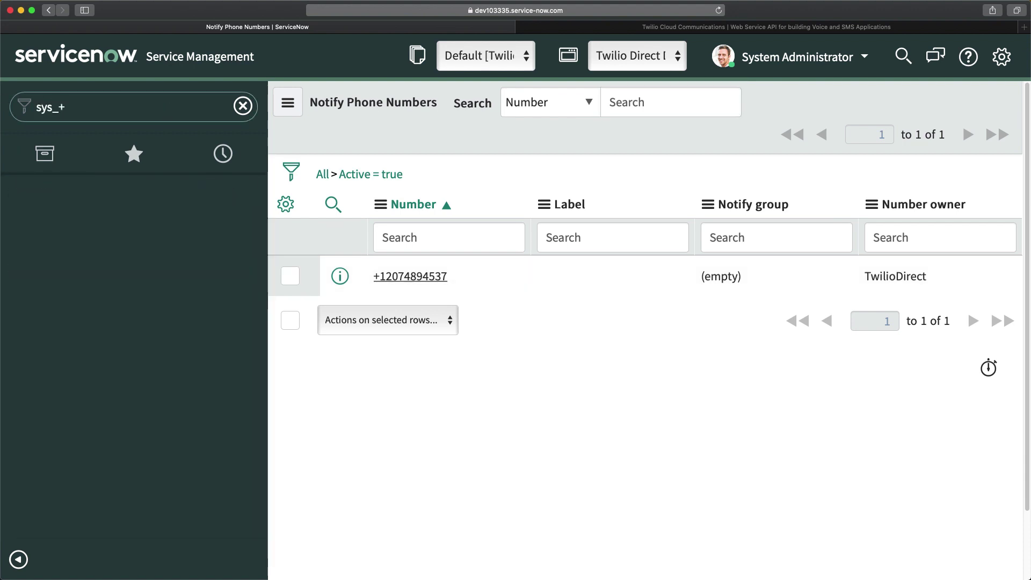
key("BackSpace")
type("user.list")
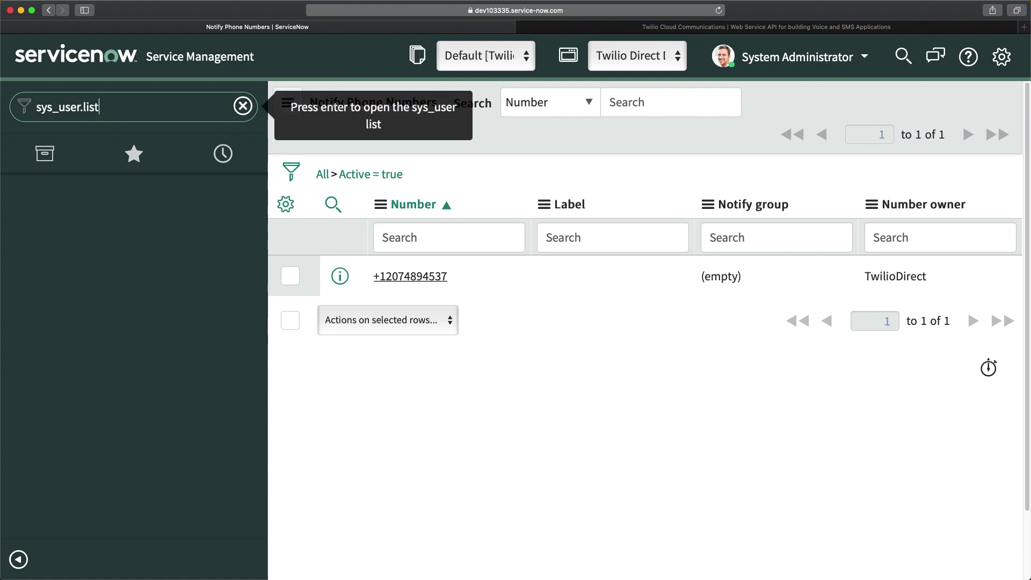
key("Return")
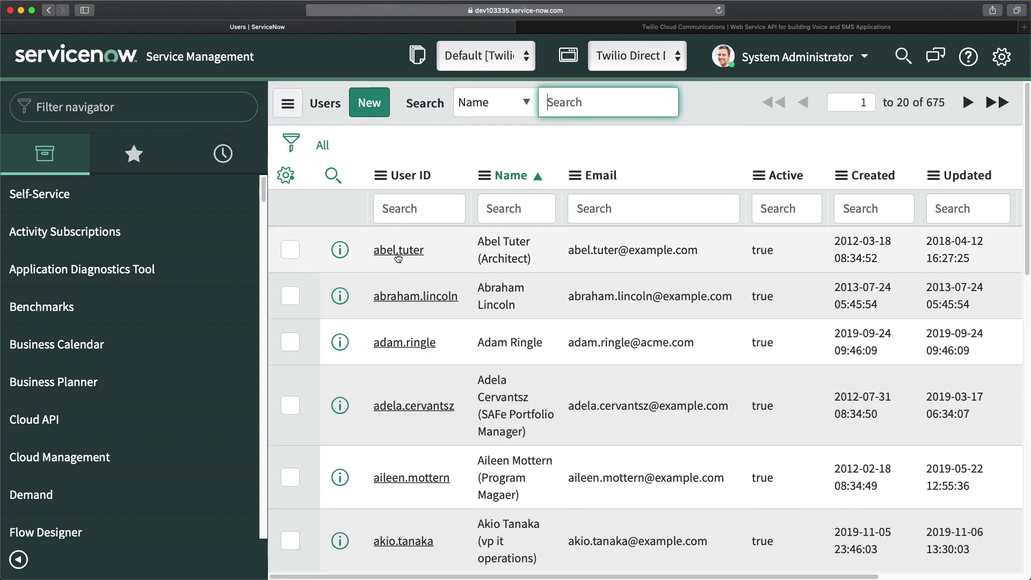
left_click(394, 270)
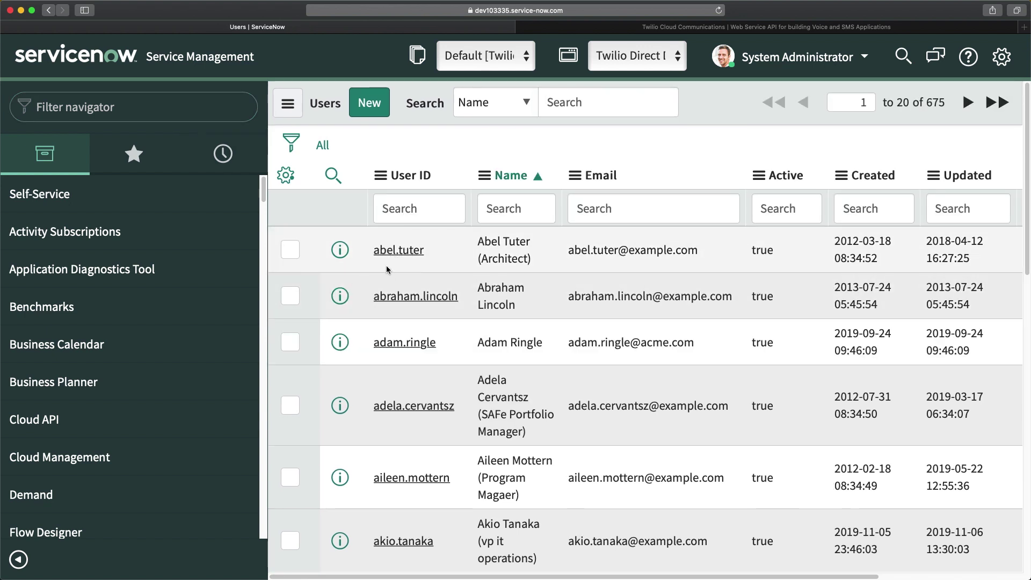
left_click(382, 255)
left_click(393, 254)
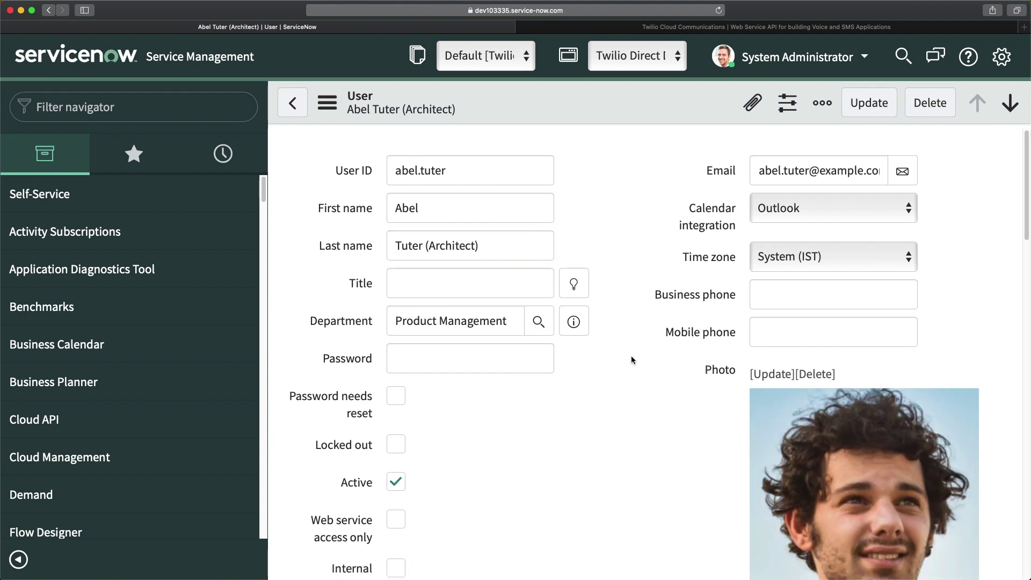
- Enter a mobile phone number for the user and save the record
scroll(633, 360, "down", 3)
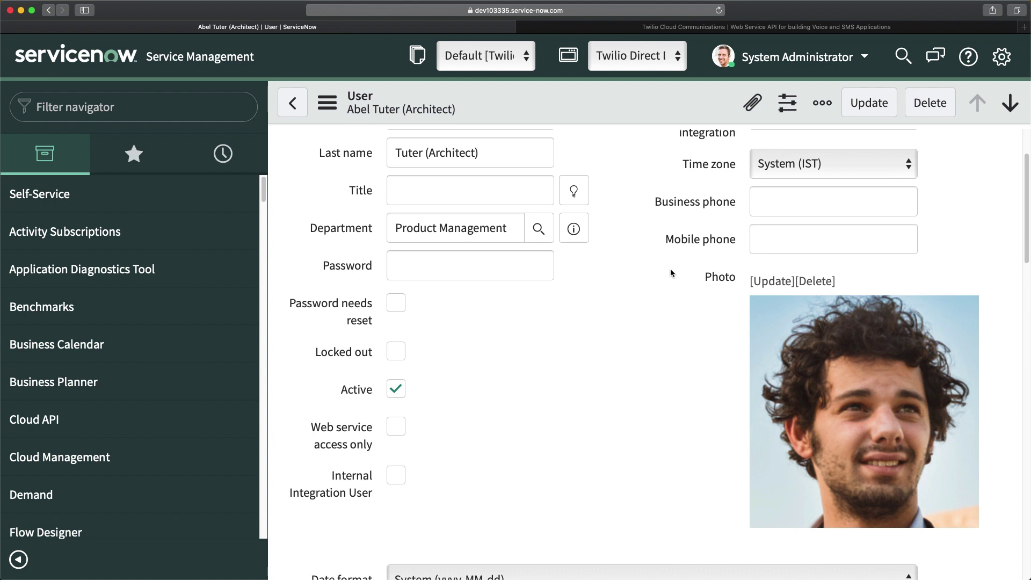
left_click(815, 237)
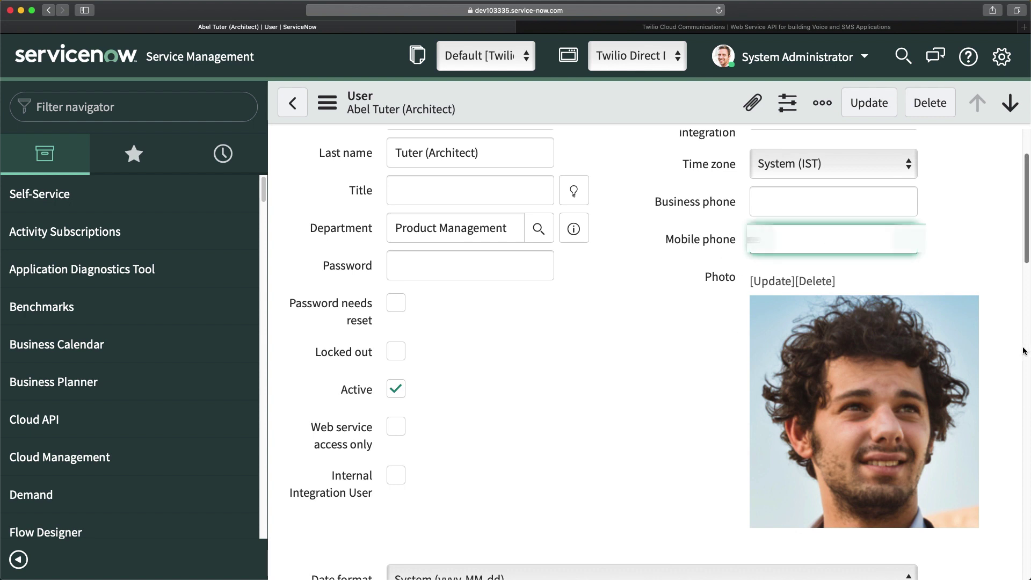
type("+9198765")
right_click(580, 114)
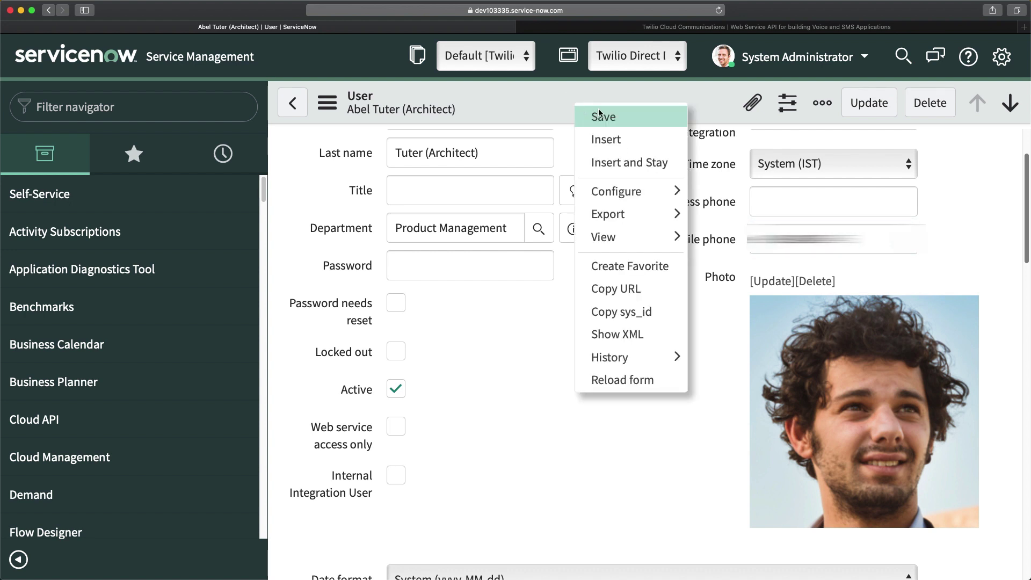
left_click(601, 113)
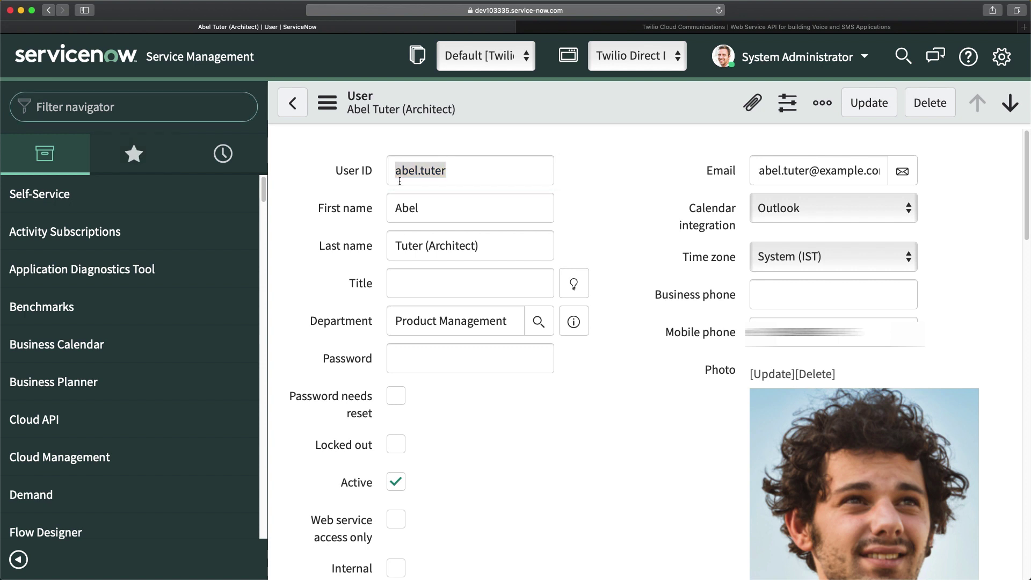
- Filter the navigator for incident and open the list of open incidents
type("incident")
key("BackSpace")
key("BackSpace")
key("BackSpace")
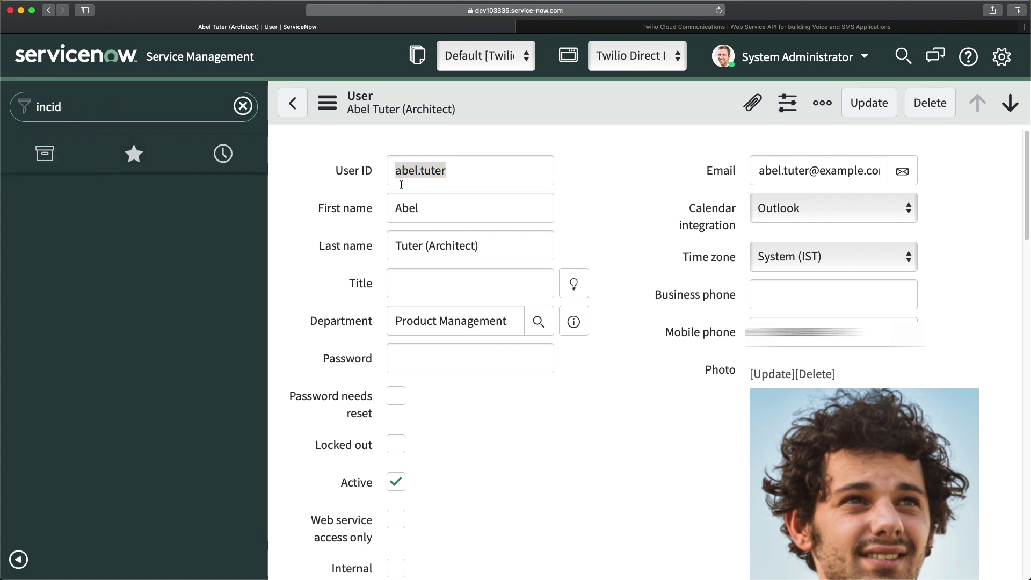
type("ent")
scroll(154, 328, "down", 3)
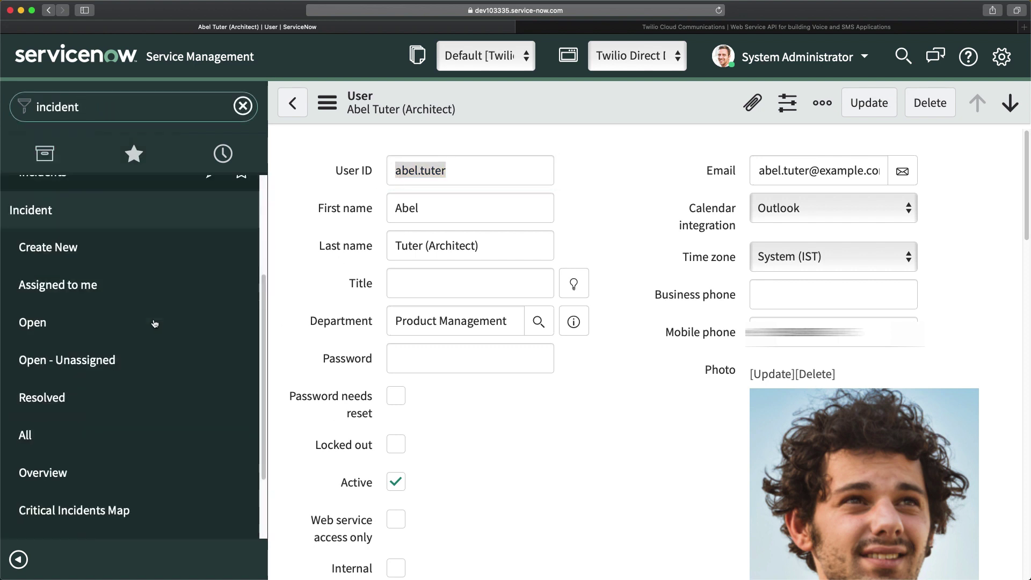
left_click(30, 332)
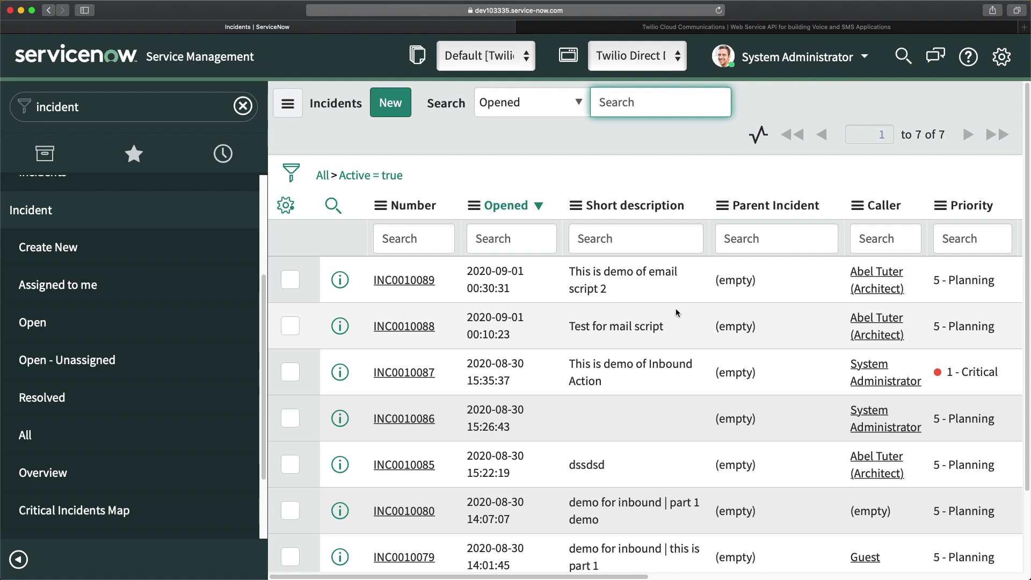
- Filter the navigator for workflow and launch Workflow > Workflow Editor
left_click(148, 100)
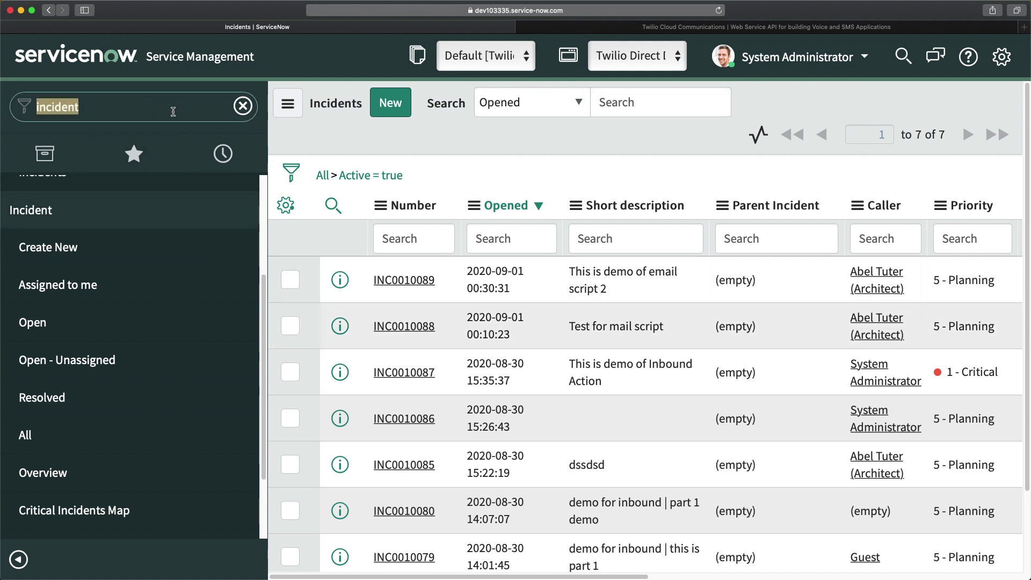
type("worklfow")
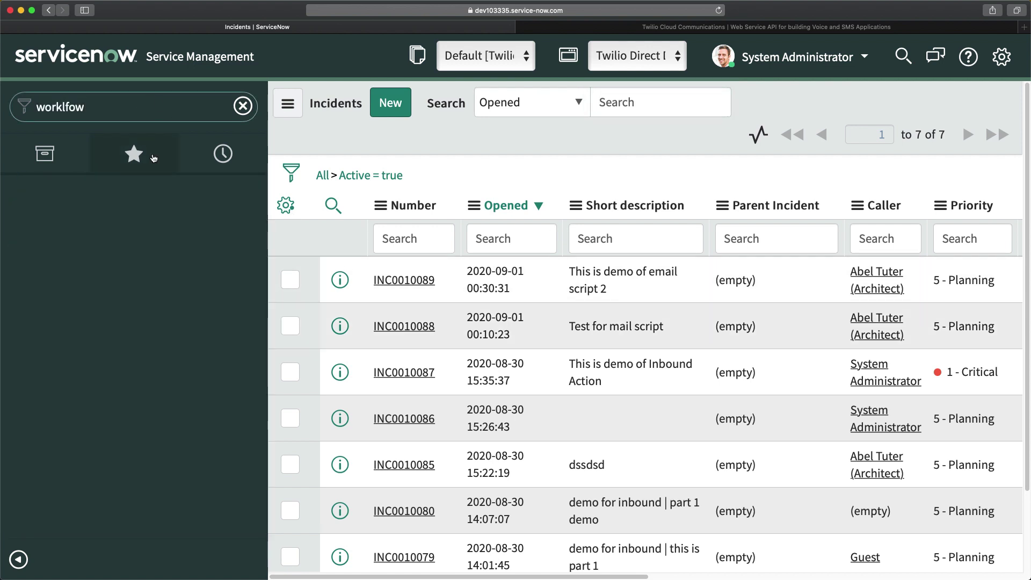
key("BackSpace")
key("BackSpace")
key("BackSpace")
key("BackSpace")
type("flo")
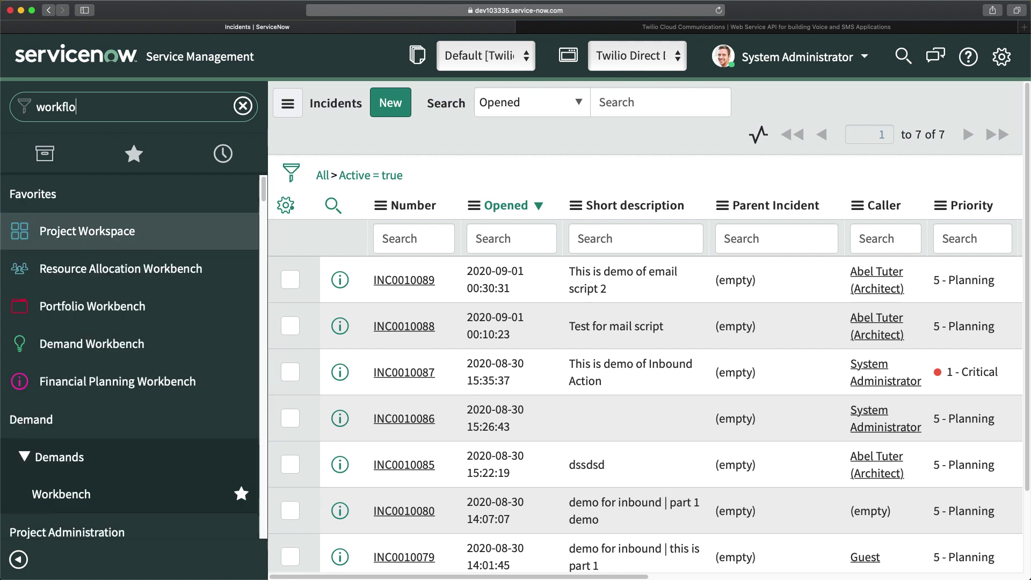
key("BackSpace")
key("BackSpace")
type("low")
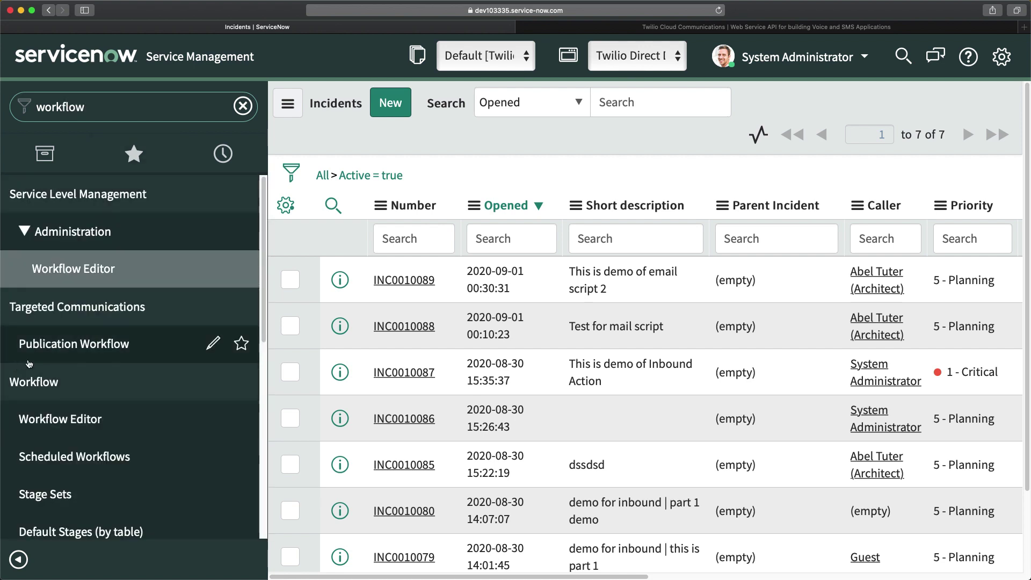
scroll(126, 357, "down", 2)
left_click(56, 340)
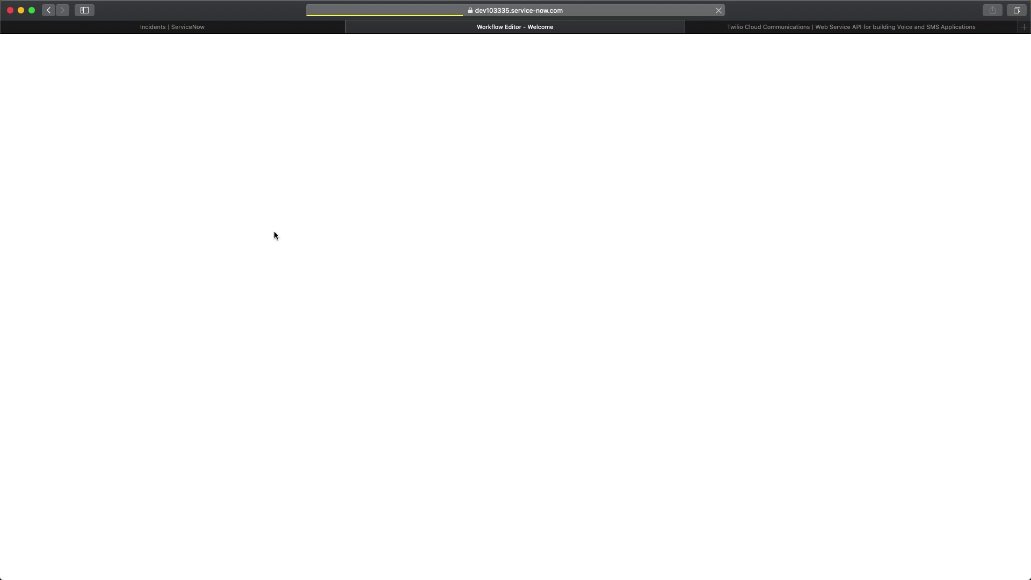
- Start a new workflow named NotifyDemo on the Incident table
left_click(549, 116)
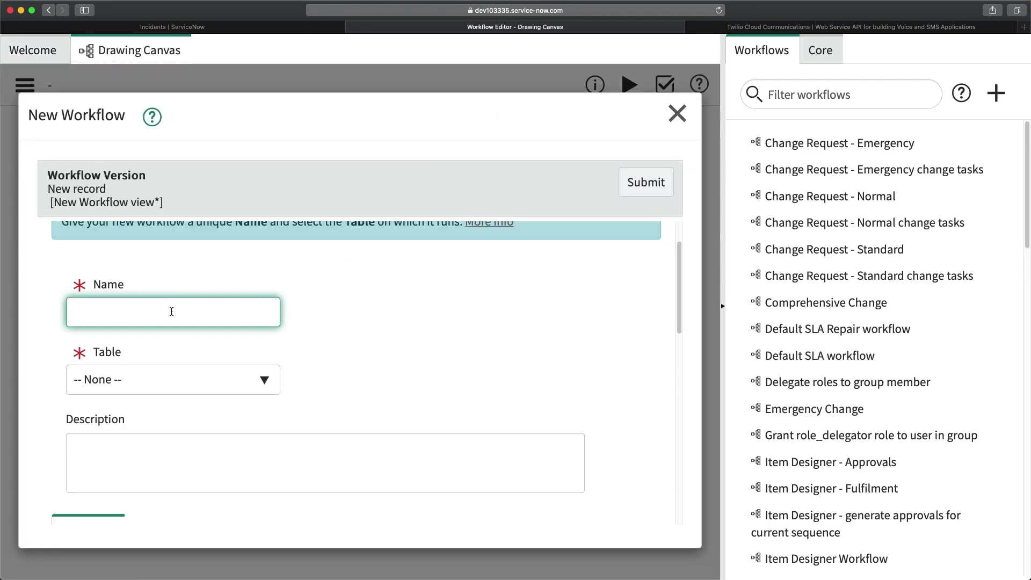
type("NotifyDemo")
scroll(212, 323, "down", 1)
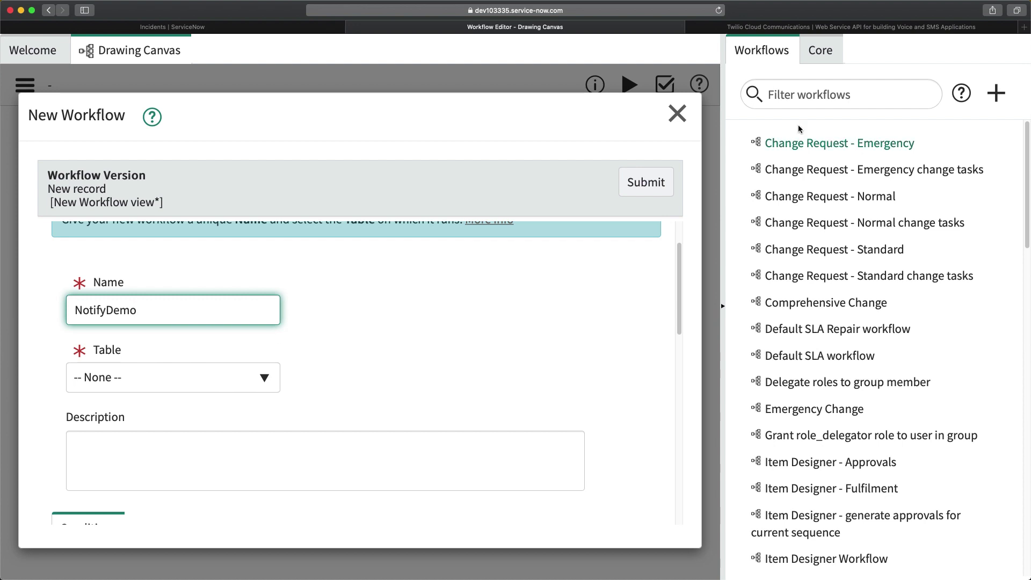
left_click(822, 51)
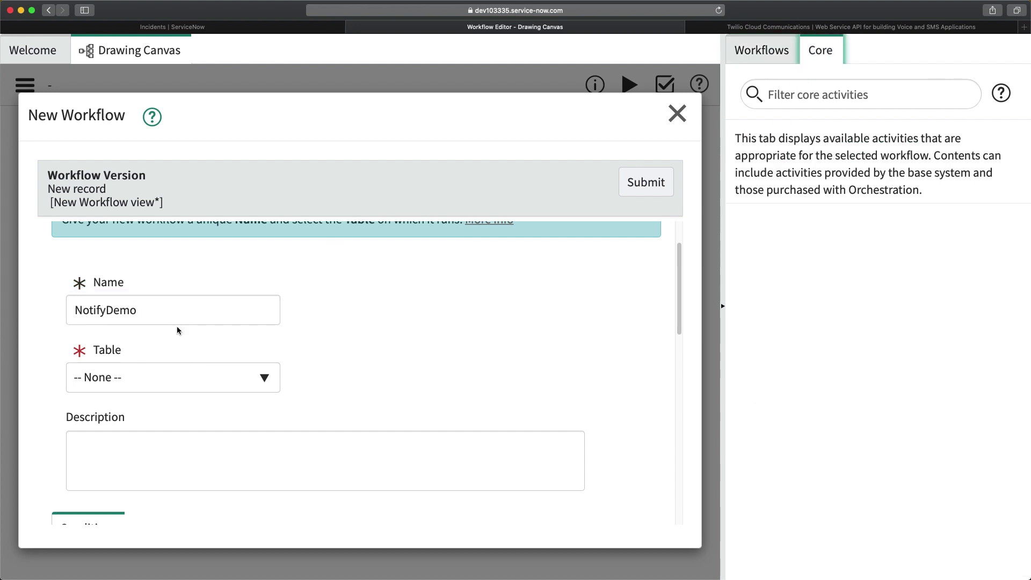
left_click(228, 386)
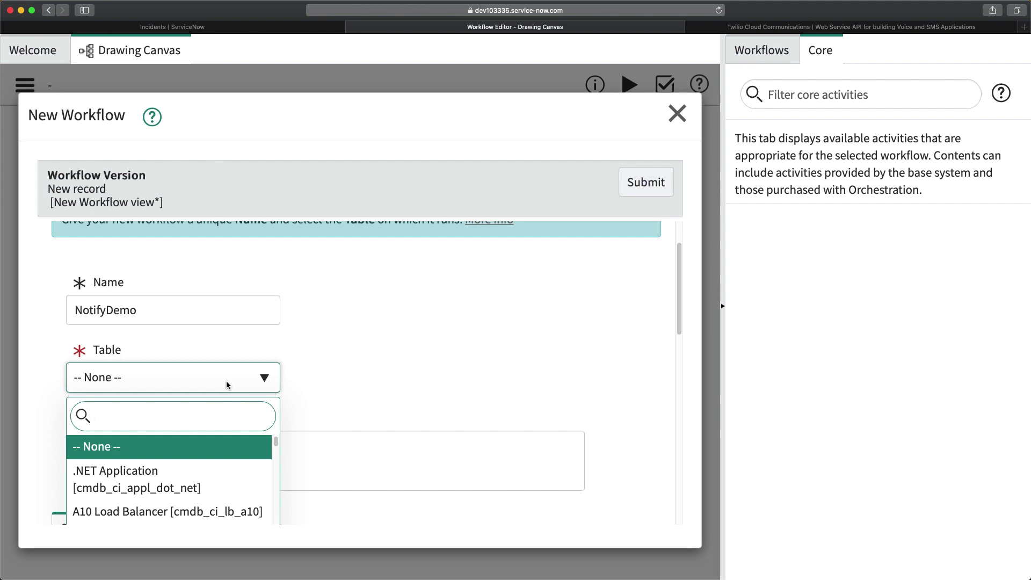
type("incident")
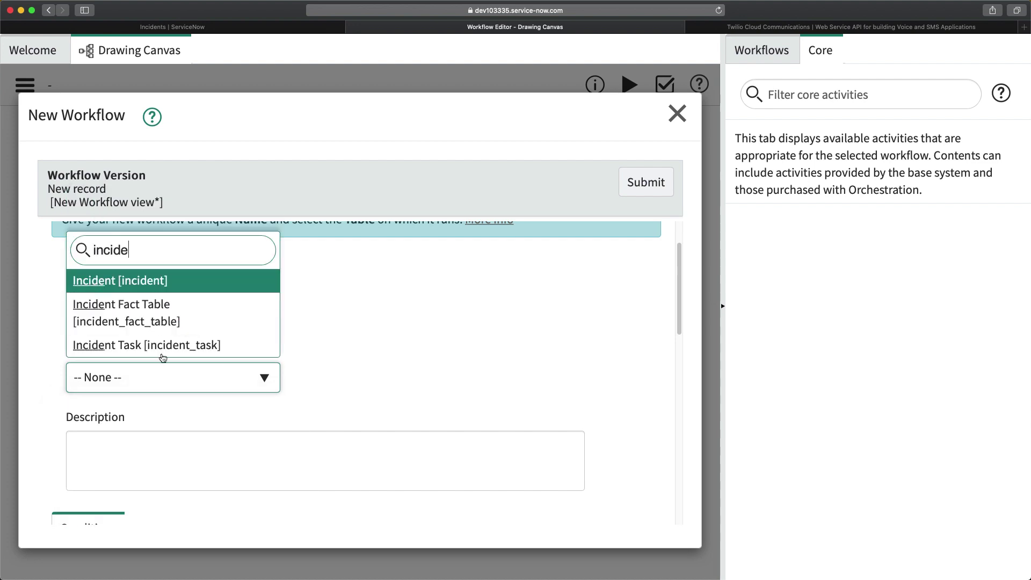
left_click(145, 282)
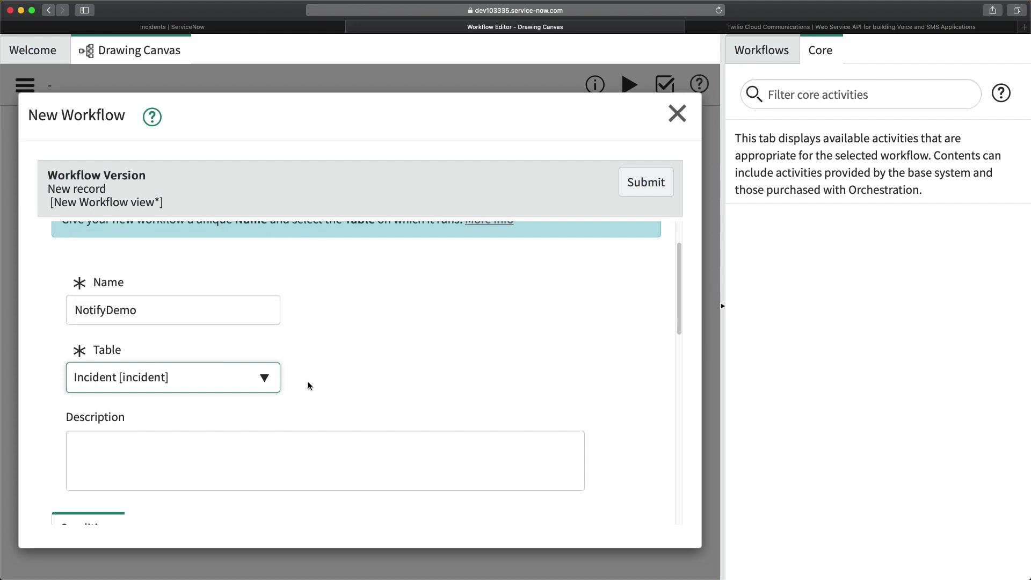
- Add the condition Priority is 1 - Critical and submit the workflow
scroll(398, 350, "down", 10)
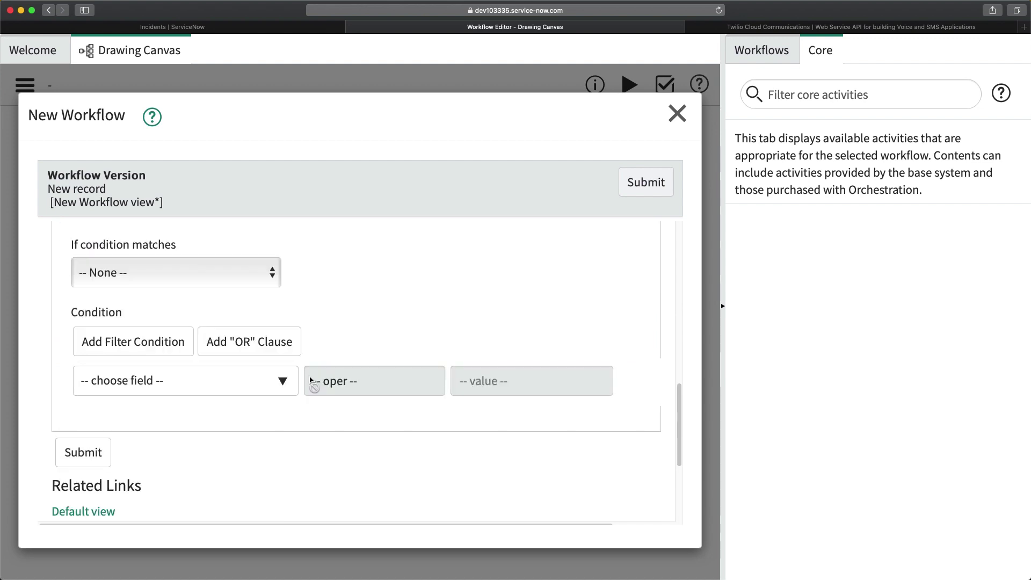
scroll(166, 330, "up", 1)
scroll(166, 334, "down", 3)
scroll(56, 328, "up", 4)
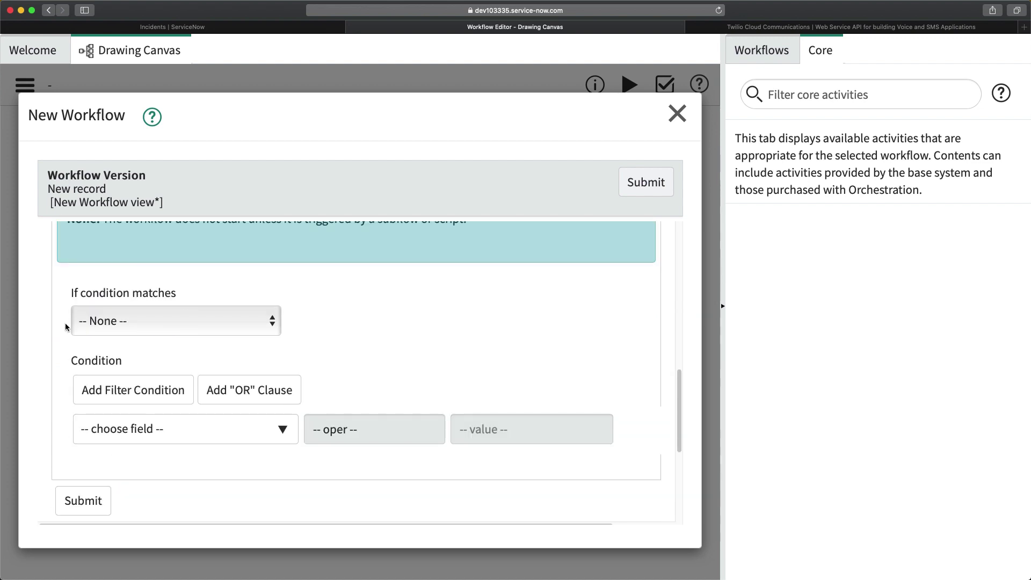
left_click(97, 322)
left_click(110, 331)
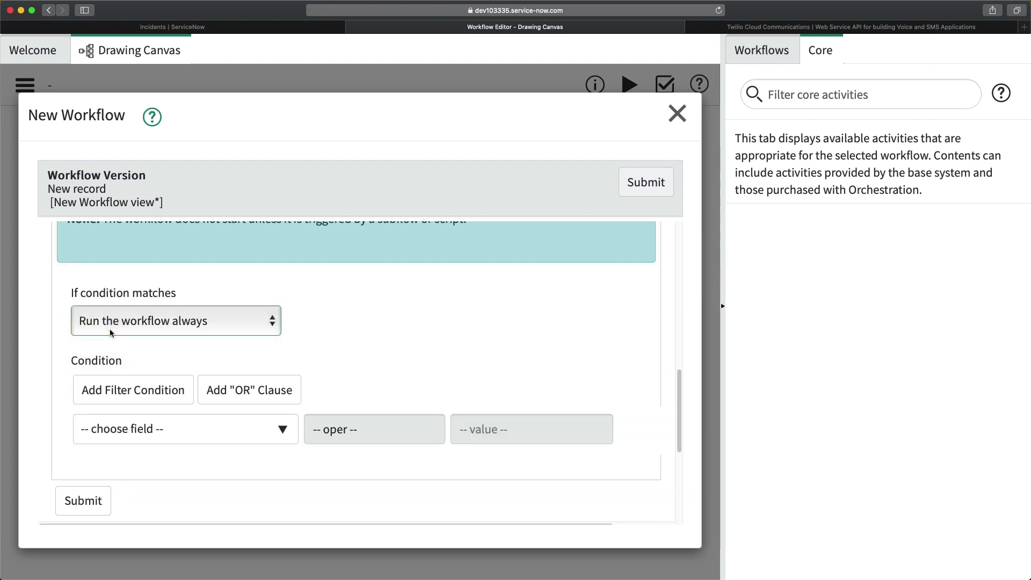
scroll(242, 348, "down", 3)
left_click(204, 358)
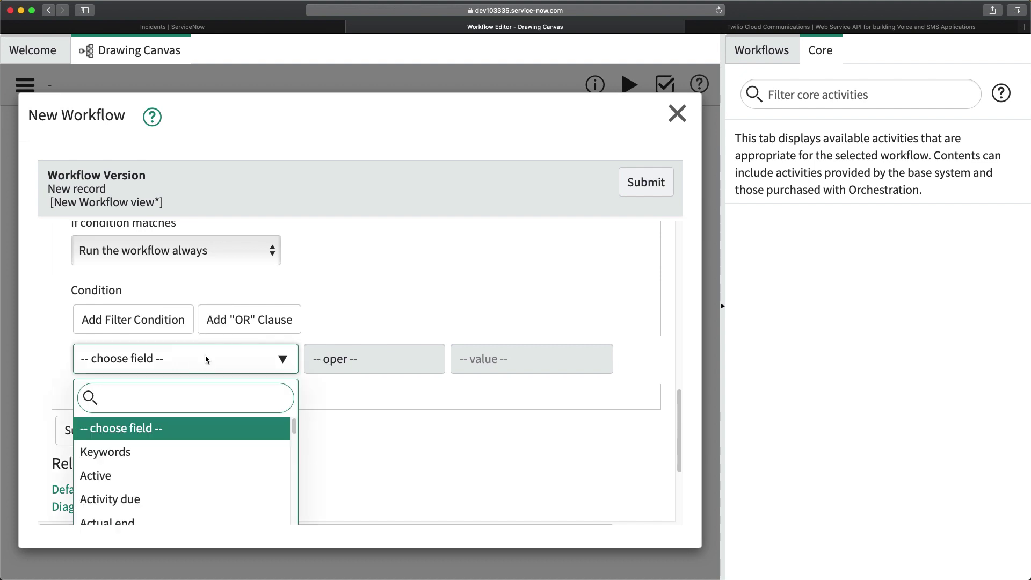
type("prio")
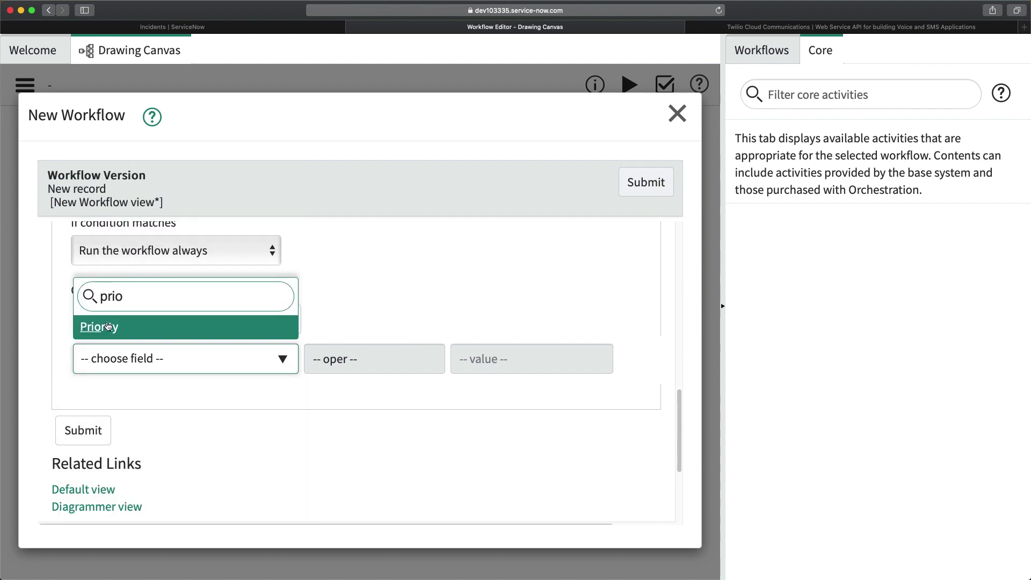
left_click(114, 326)
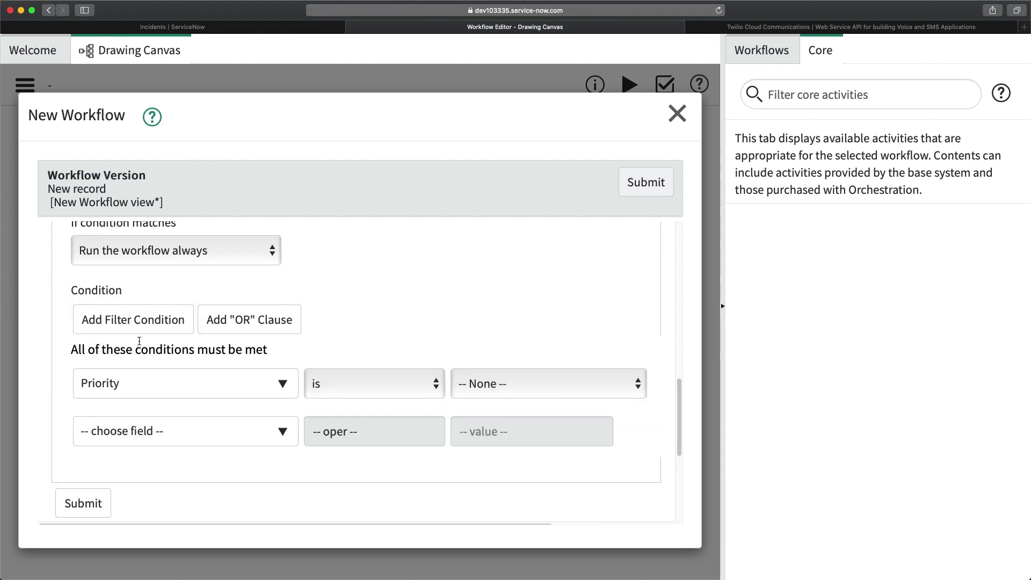
left_click(487, 383)
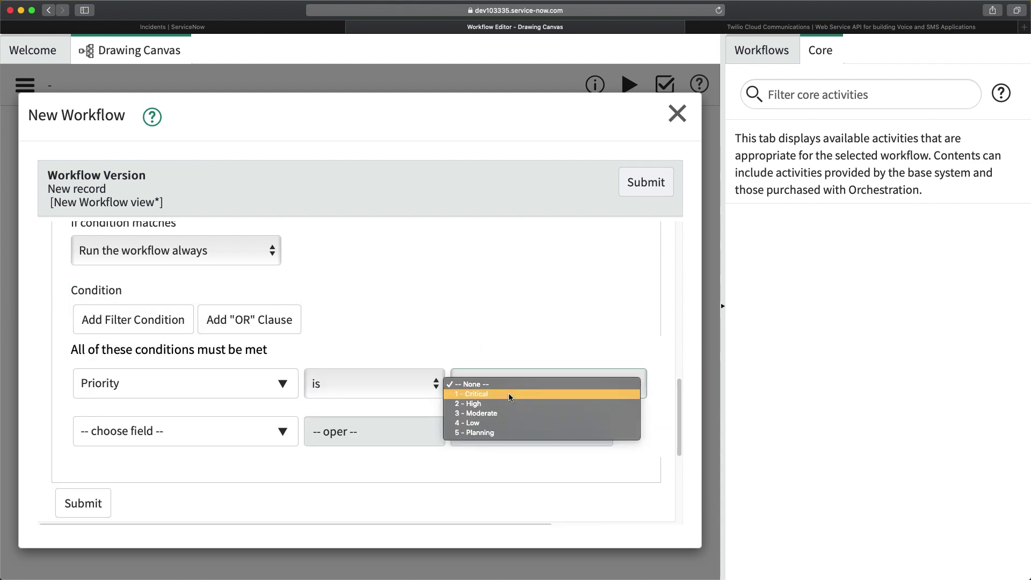
left_click(461, 303)
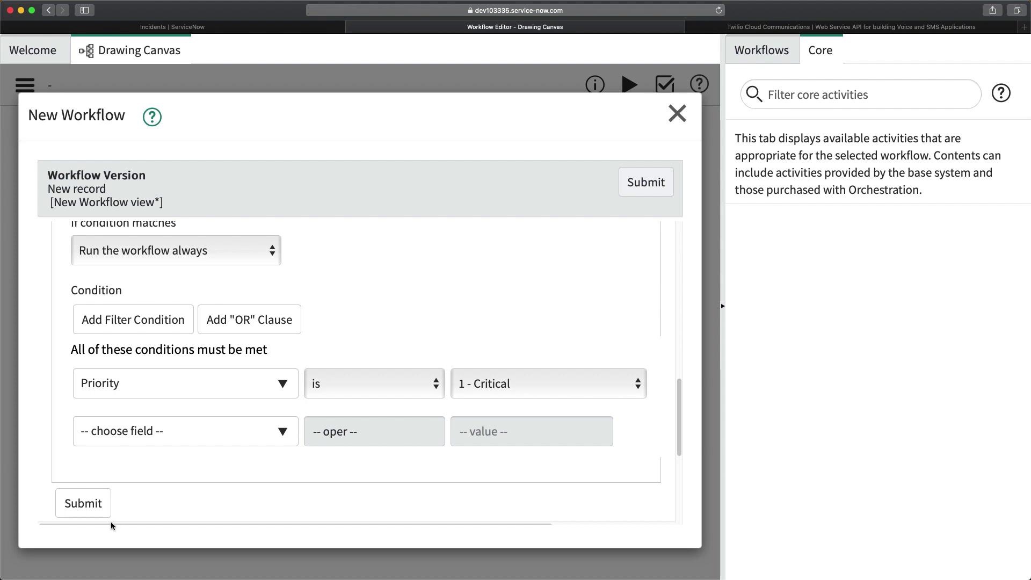
left_click(87, 504)
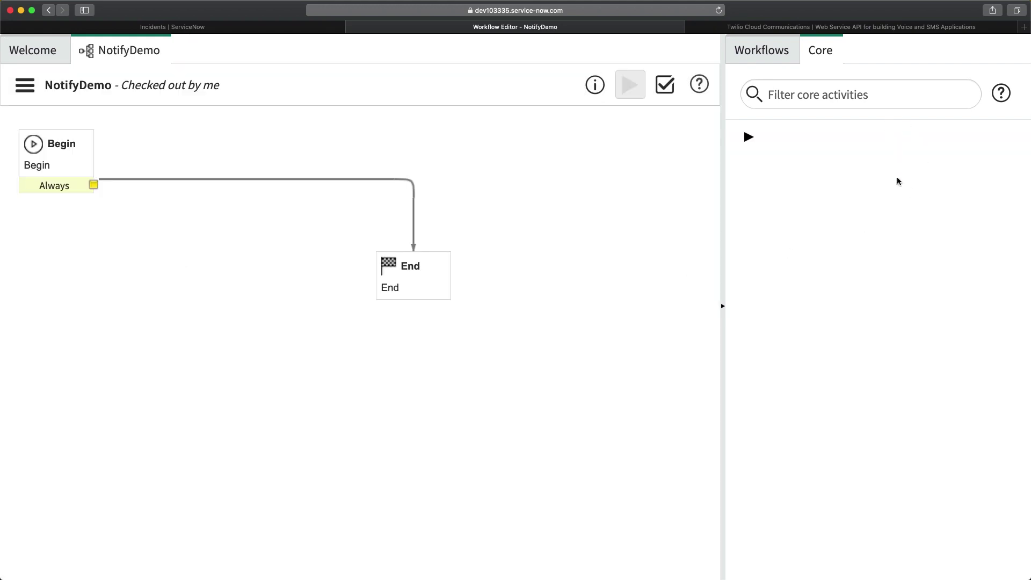
- Delete the Begin-to-End link and move End down and to the right
left_click(311, 179)
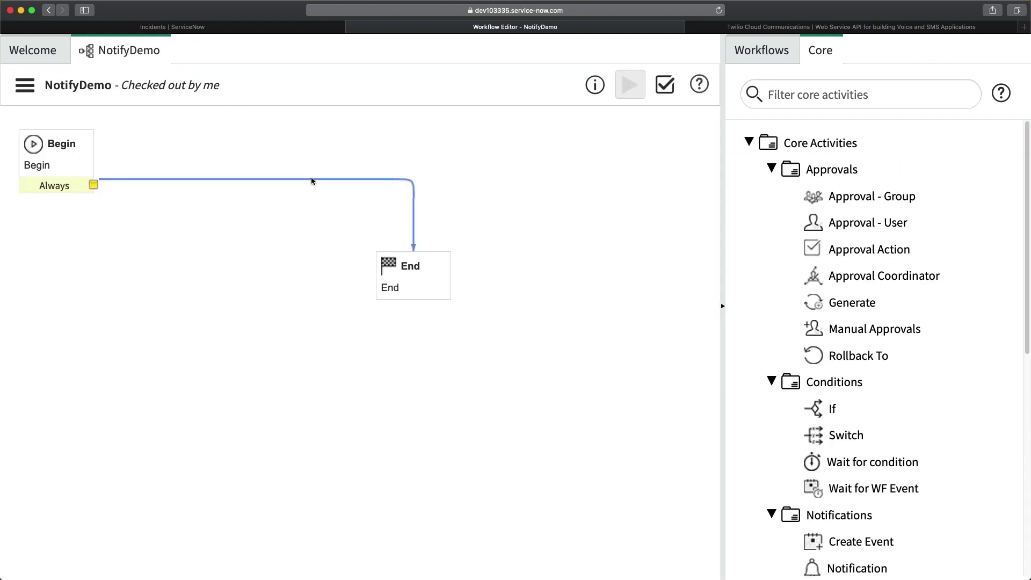
key("Delete")
left_click_drag(442, 299, 538, 463)
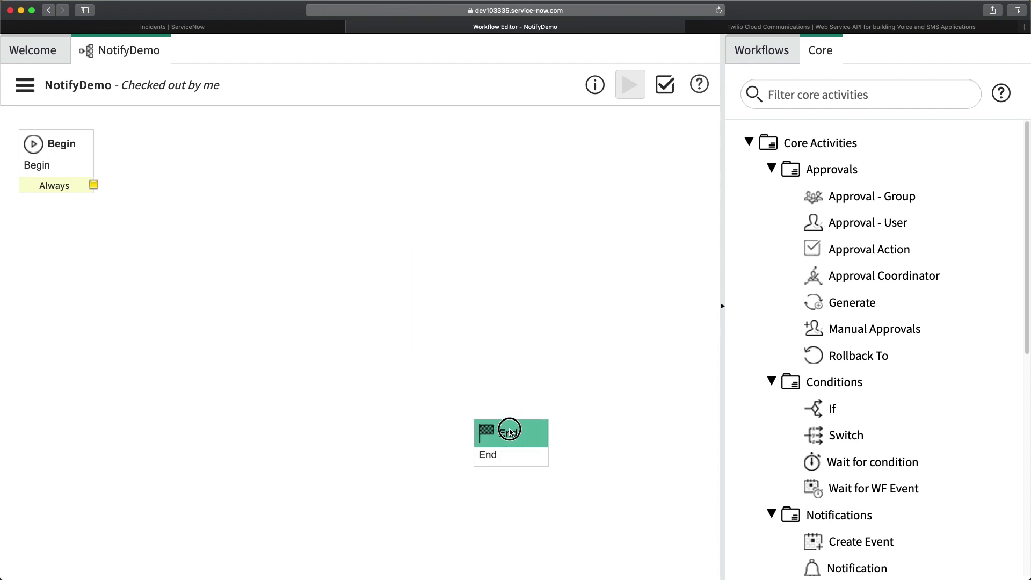
- Drag a Send SMS activity from Core > Notify onto the canvas
scroll(806, 252, "down", 3)
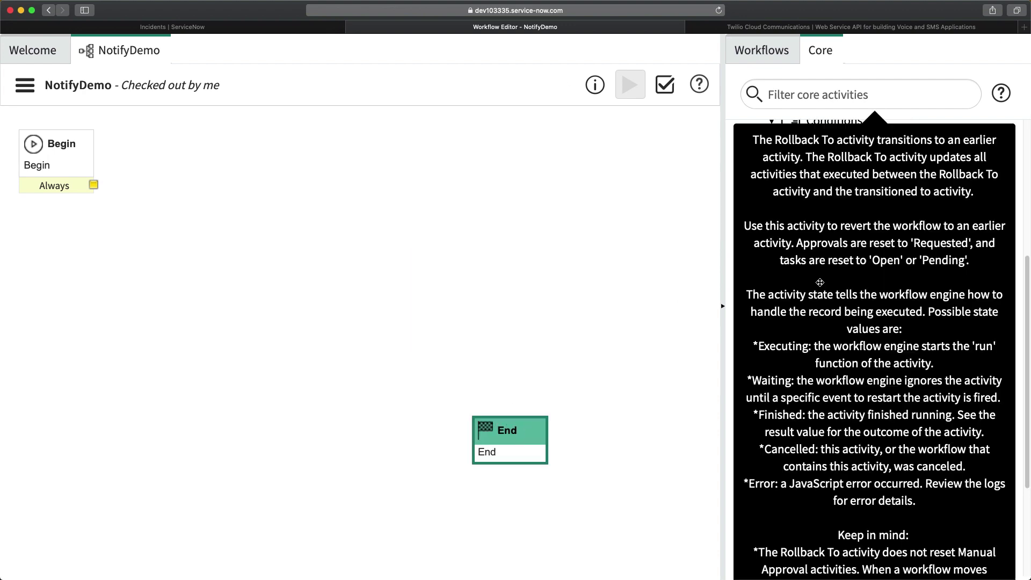
scroll(820, 282, "up", 2)
scroll(820, 282, "down", 1)
scroll(806, 323, "down", 3)
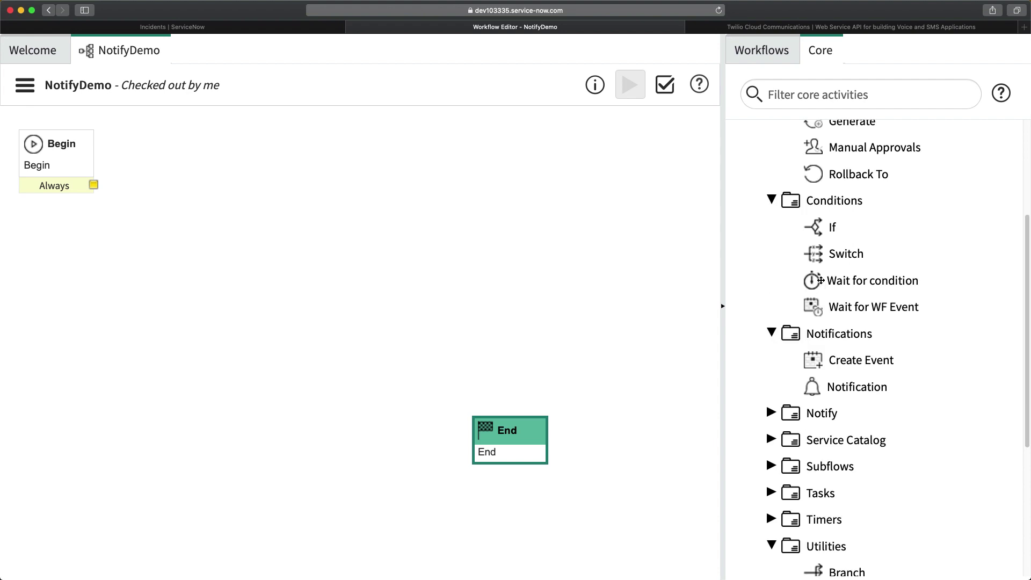
left_click(770, 399)
scroll(768, 393, "down", 2)
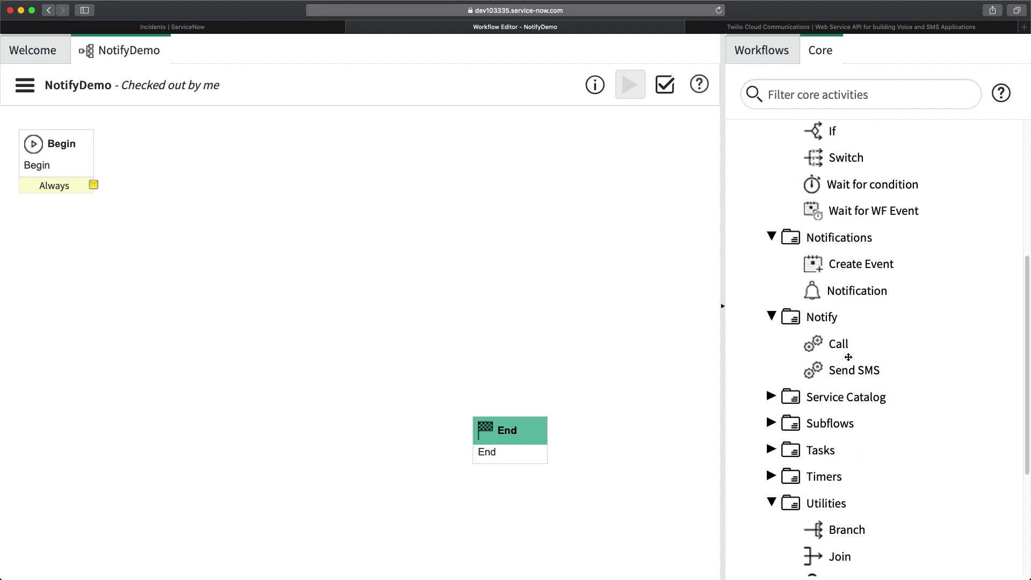
mouse_move(864, 334)
left_click_drag(860, 375, 239, 197)
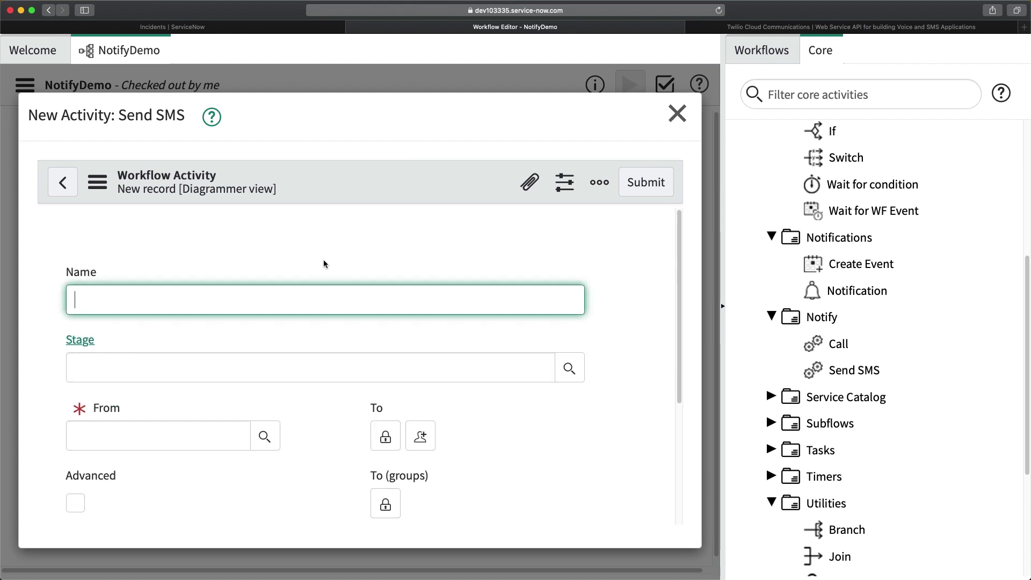
- Name the activity 'Notify P1 Incident' and open the From field's phone number lookup
type("Send ")
type("SMS")
key("BackSpace")
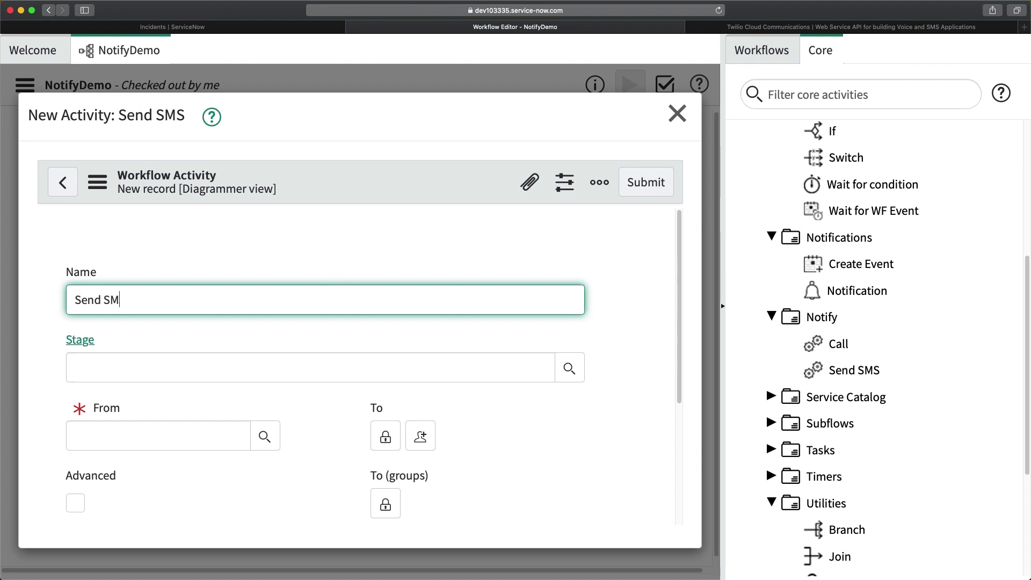
key("BackSpace")
key("BackSpace")
key("BackSpace")
key("BackSpace")
key("BackSpace")
key("BackSpace")
key("BackSpace")
type("Notify P1 Incident")
scroll(274, 344, "down", 3)
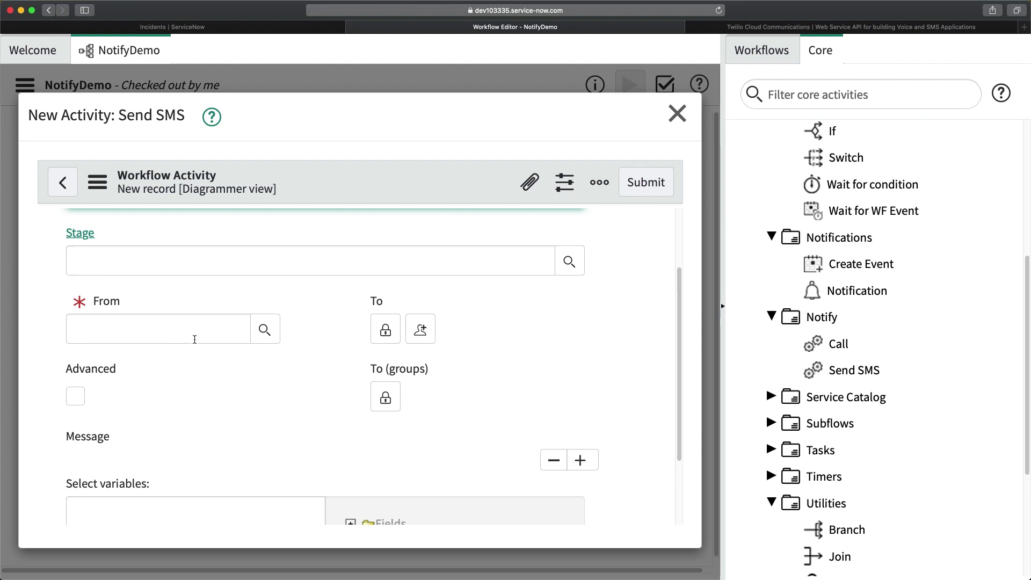
left_click(267, 339)
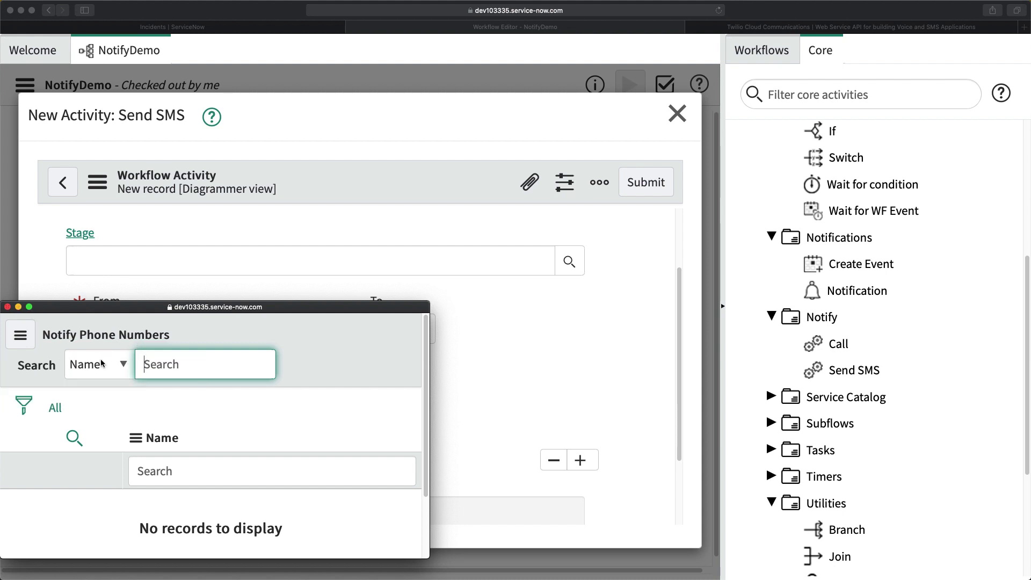
- Close the lookup and open Notify > Numbers in the Incidents tab
left_click(411, 285)
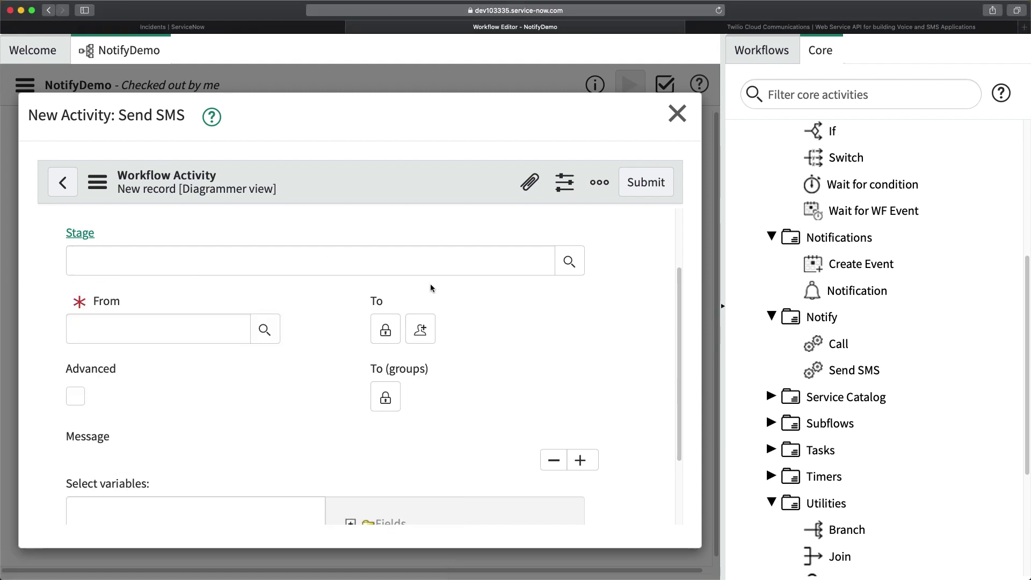
left_click(172, 27)
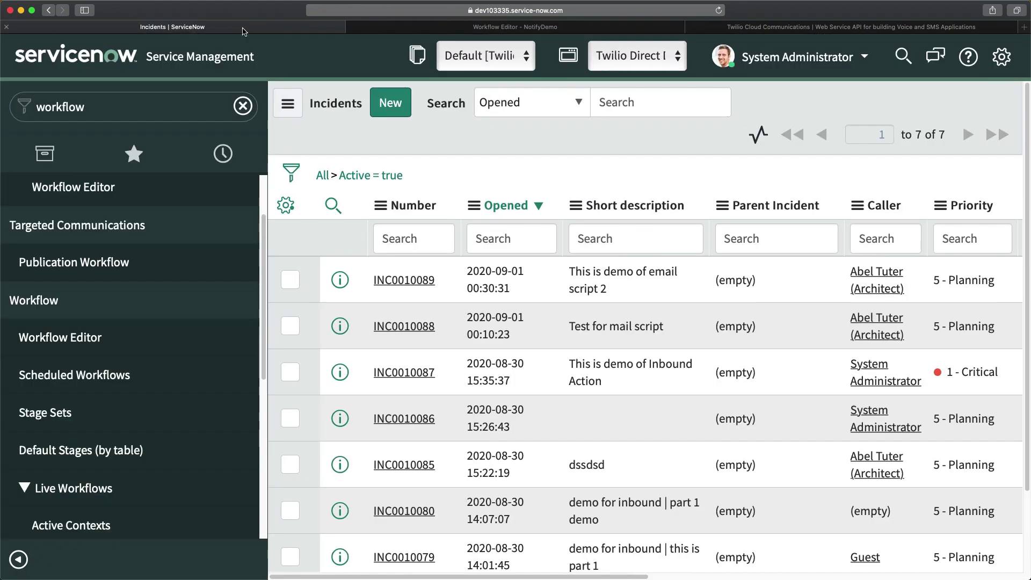
left_click(142, 102)
type("notify")
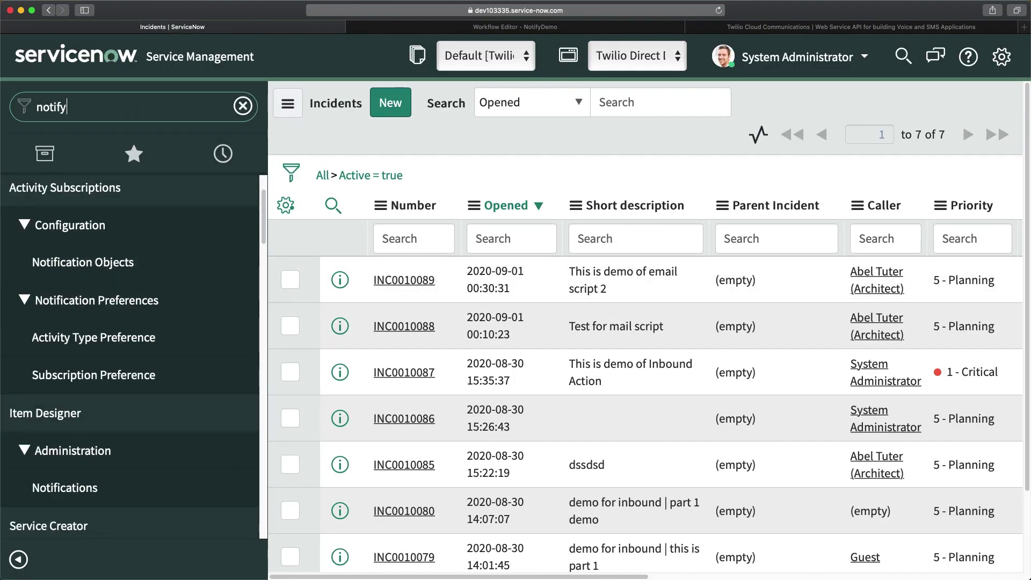
scroll(72, 344, "up", 2)
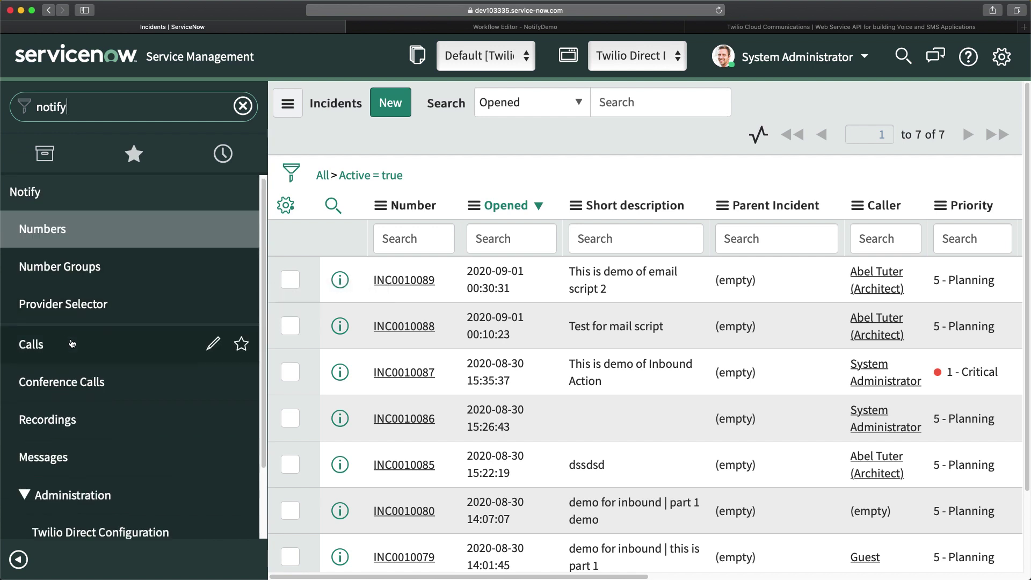
scroll(72, 345, "down", 1)
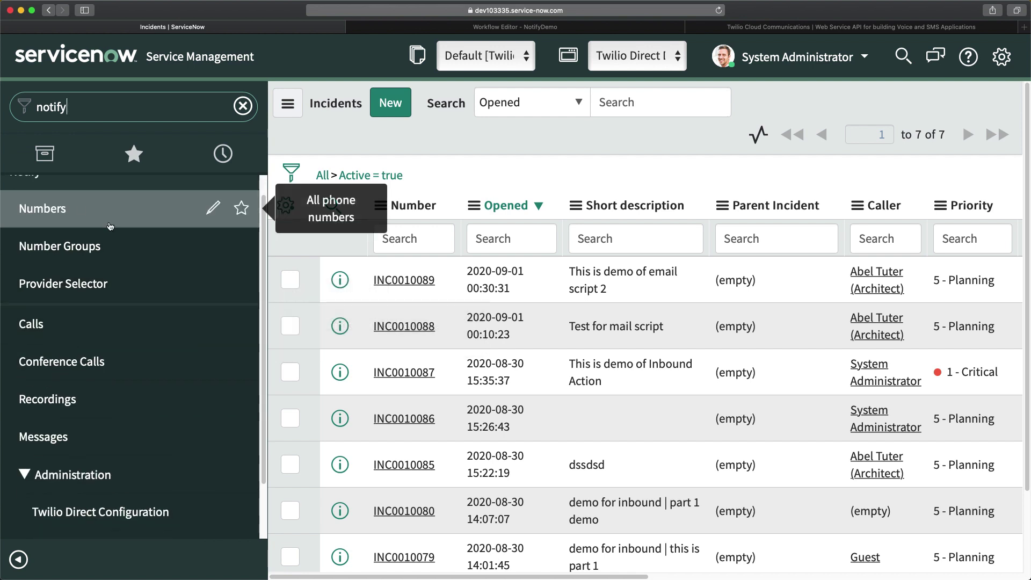
left_click(44, 213)
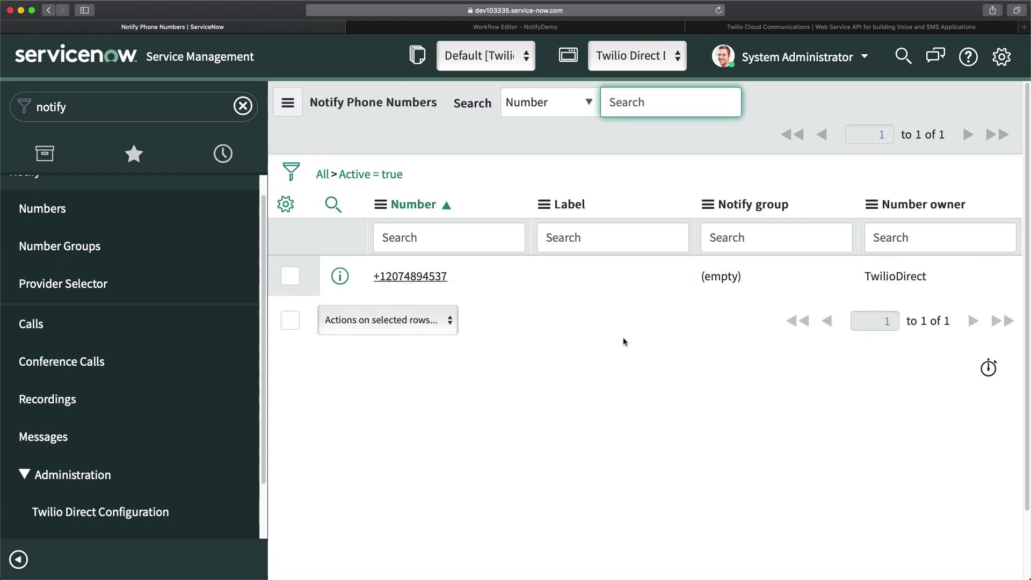
- Set the number's Notify group to Notify On Task Group, save, and return to Workflow Editor
left_click(759, 280)
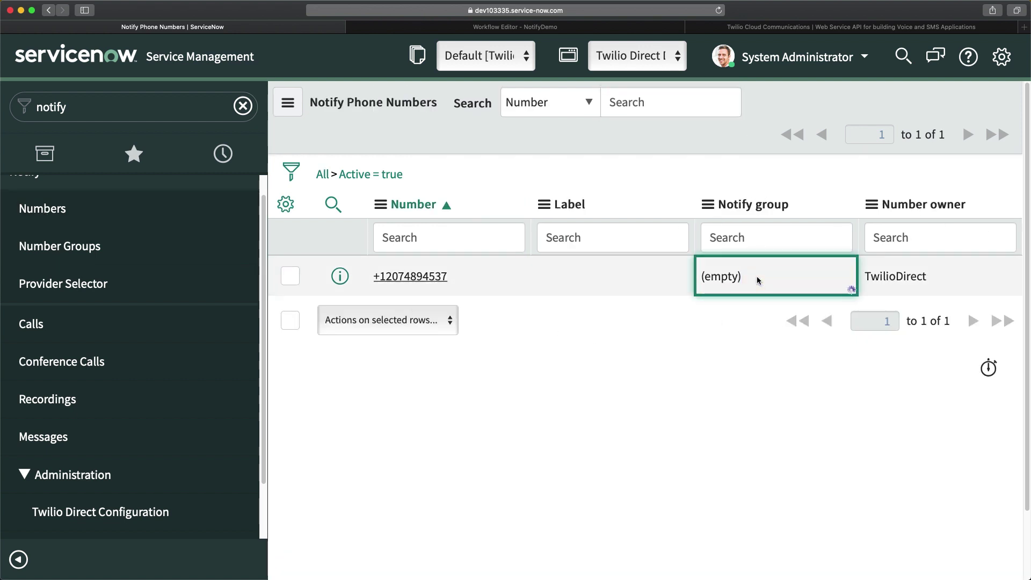
double_click(759, 280)
left_click(889, 289)
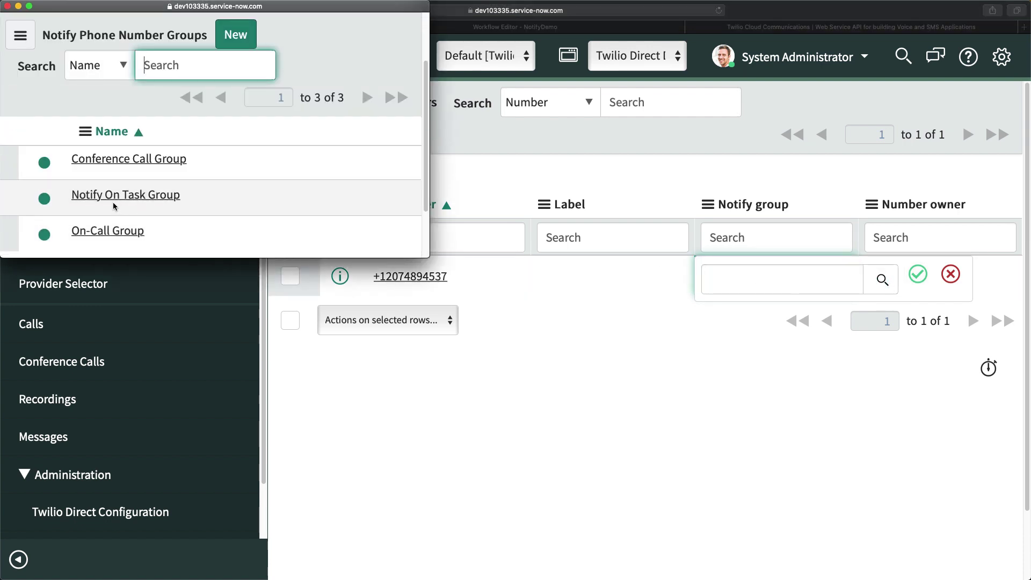
left_click(116, 196)
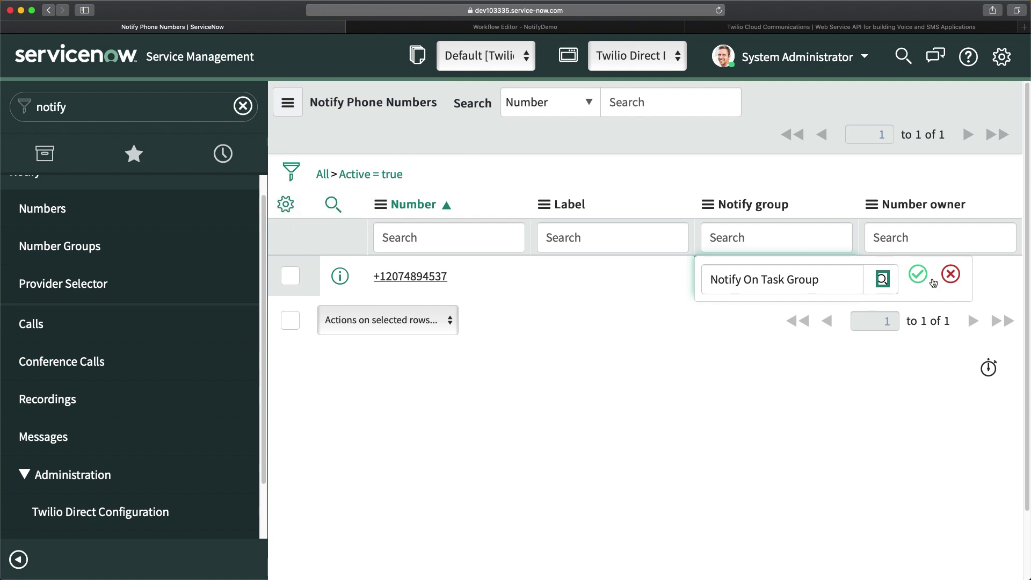
left_click(919, 276)
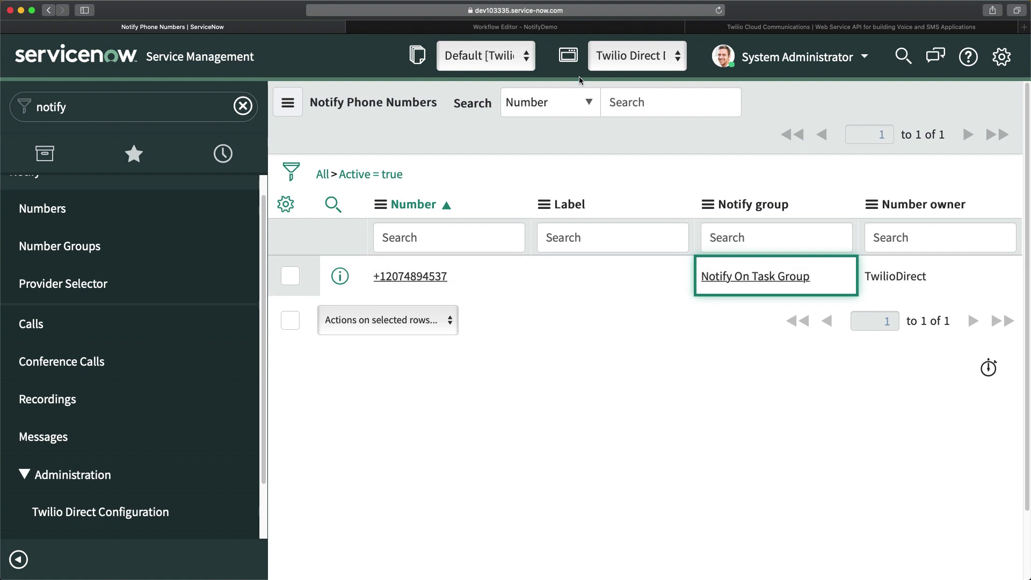
left_click(575, 27)
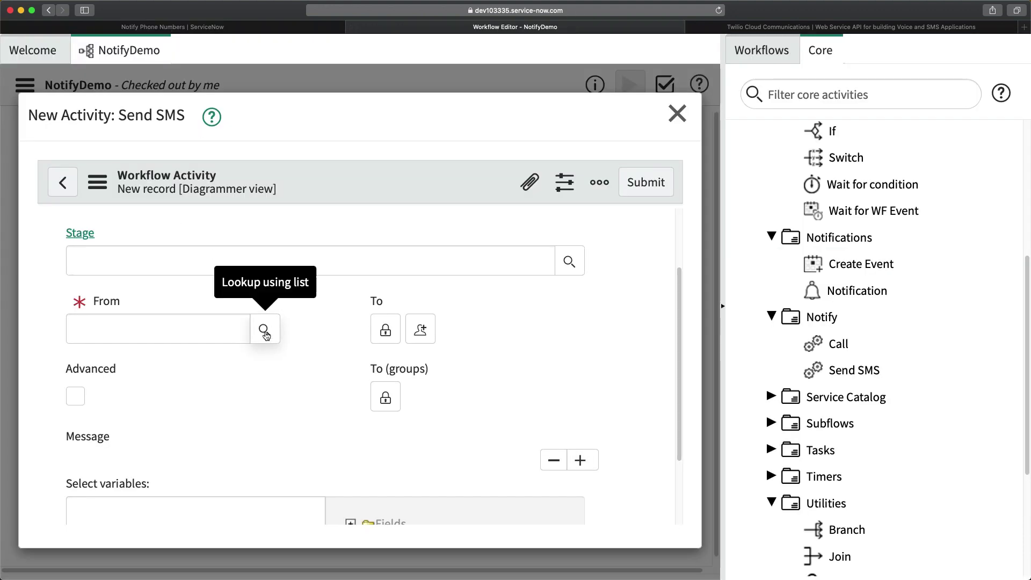
- Set From to the TwilioDirect number and lock To as ${assigned_to}
left_click(265, 330)
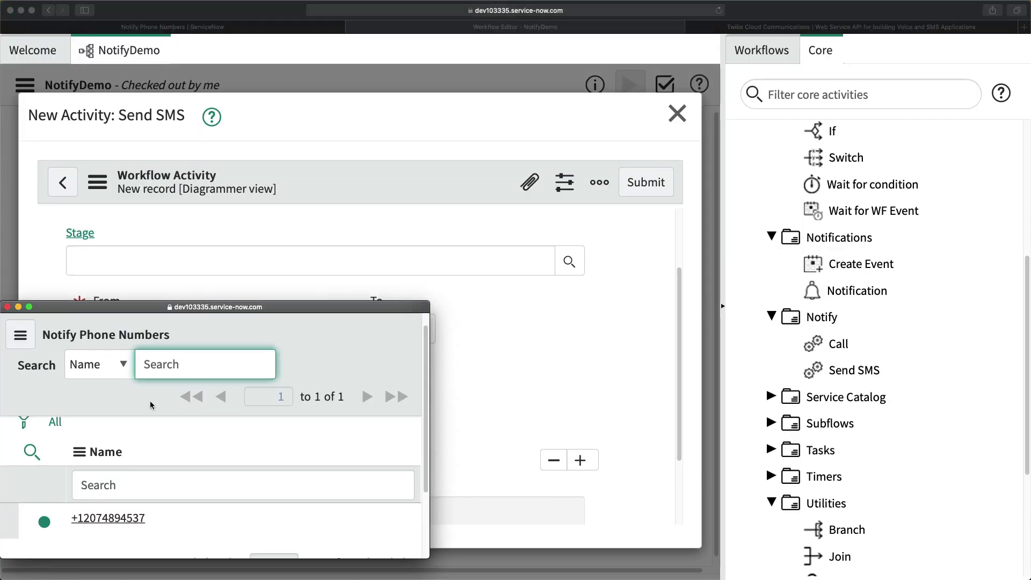
left_click(112, 519)
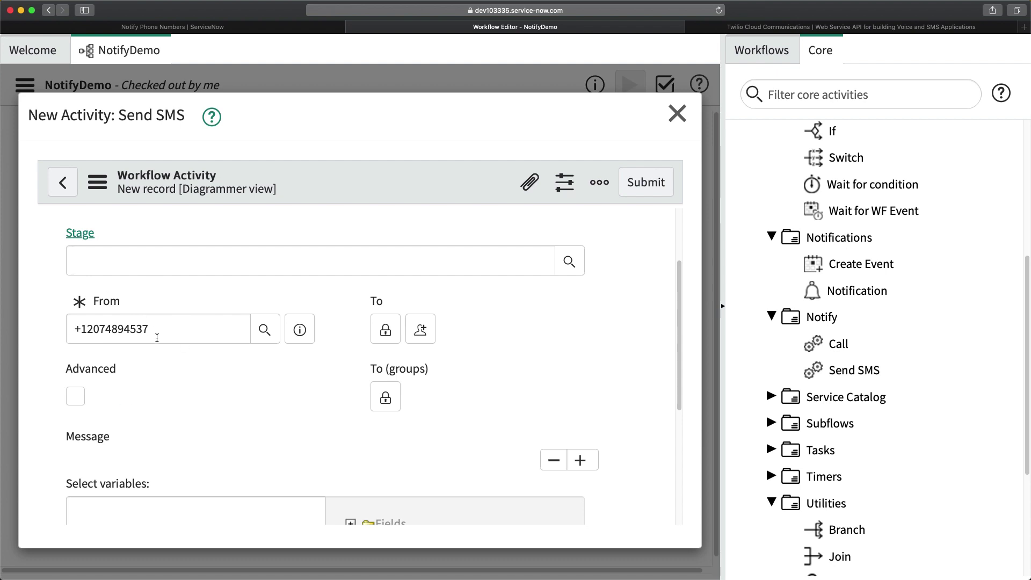
scroll(156, 338, "down", 1)
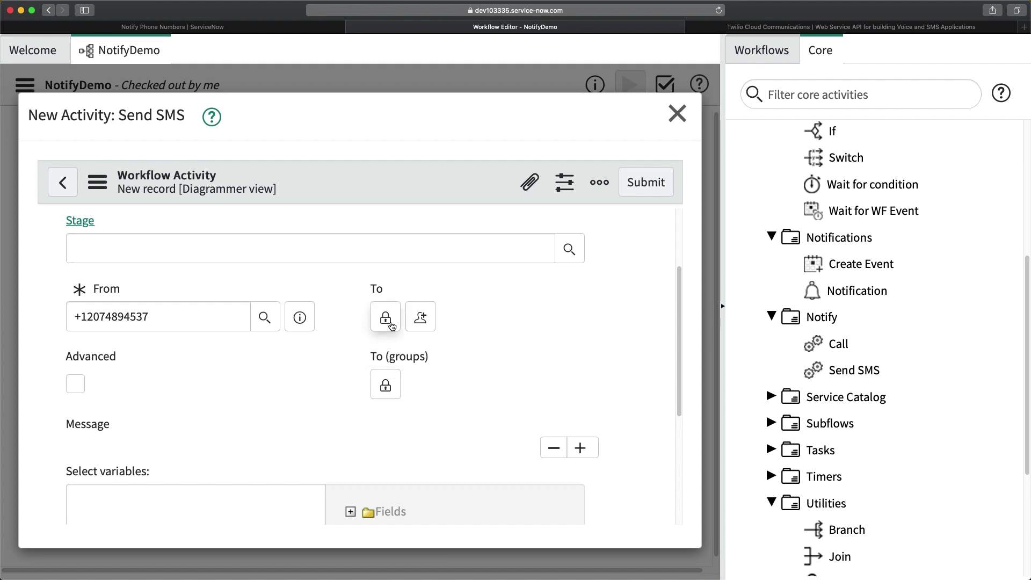
left_click(386, 318)
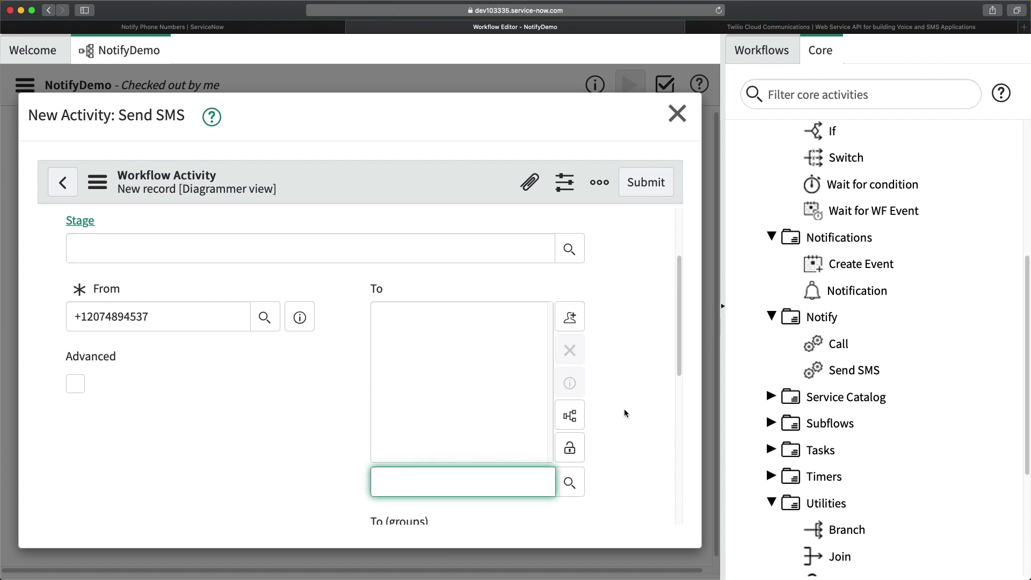
left_click(570, 417)
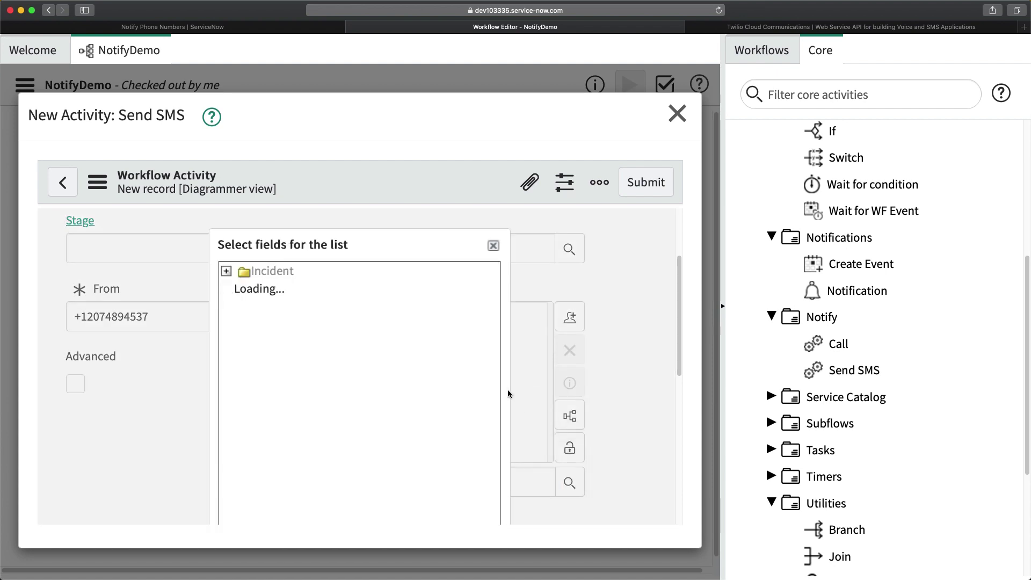
left_click(295, 307)
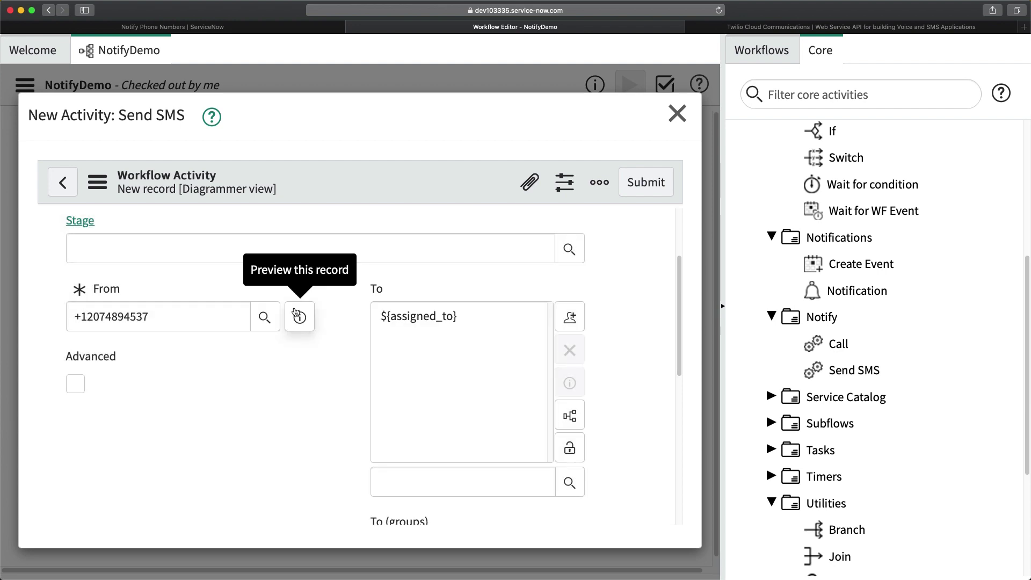
scroll(595, 394, "down", 3)
left_click(570, 376)
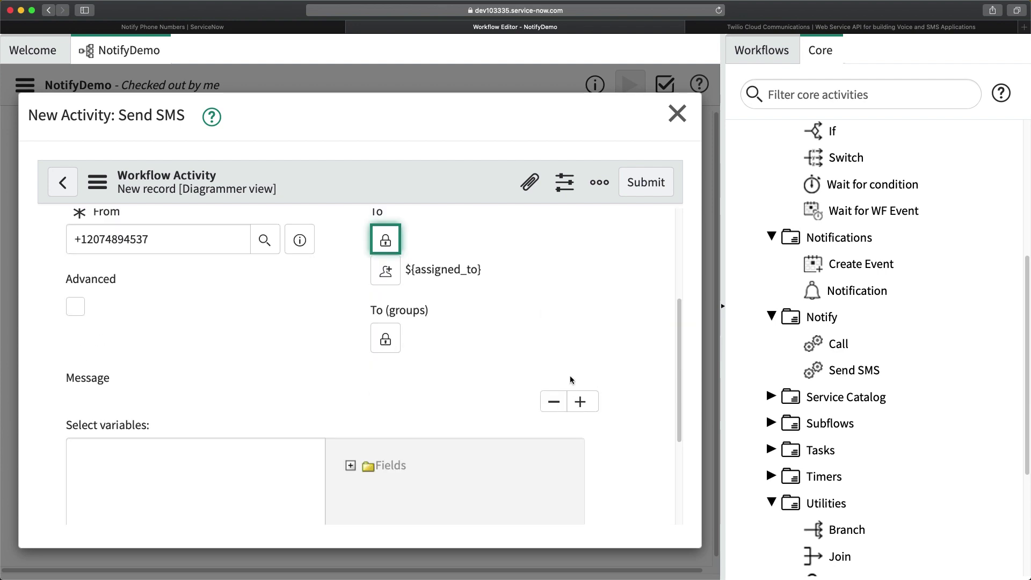
scroll(447, 373, "up", 3)
scroll(449, 371, "down", 5)
scroll(451, 374, "up", 6)
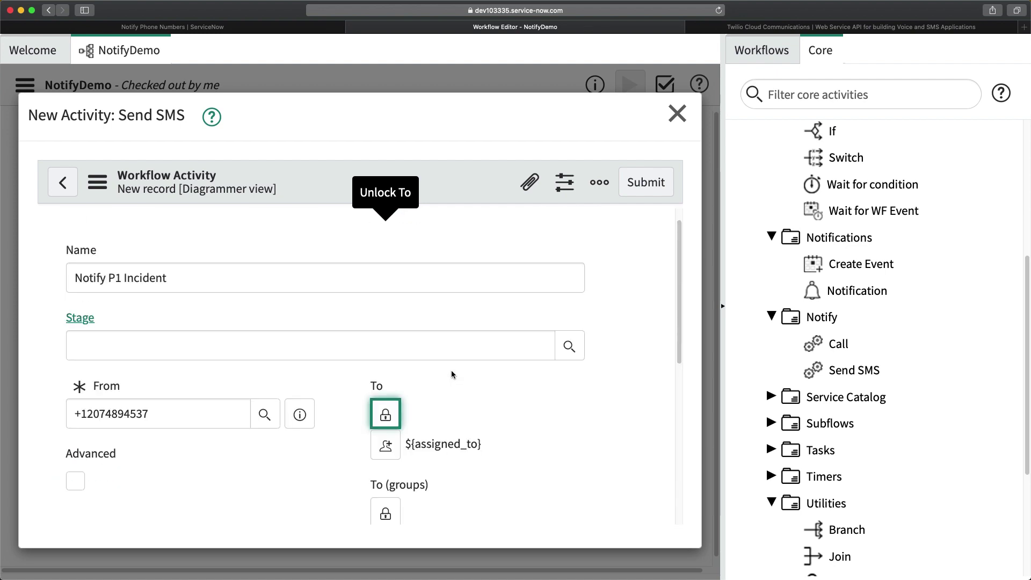
scroll(459, 386, "down", 6)
scroll(356, 374, "up", 8)
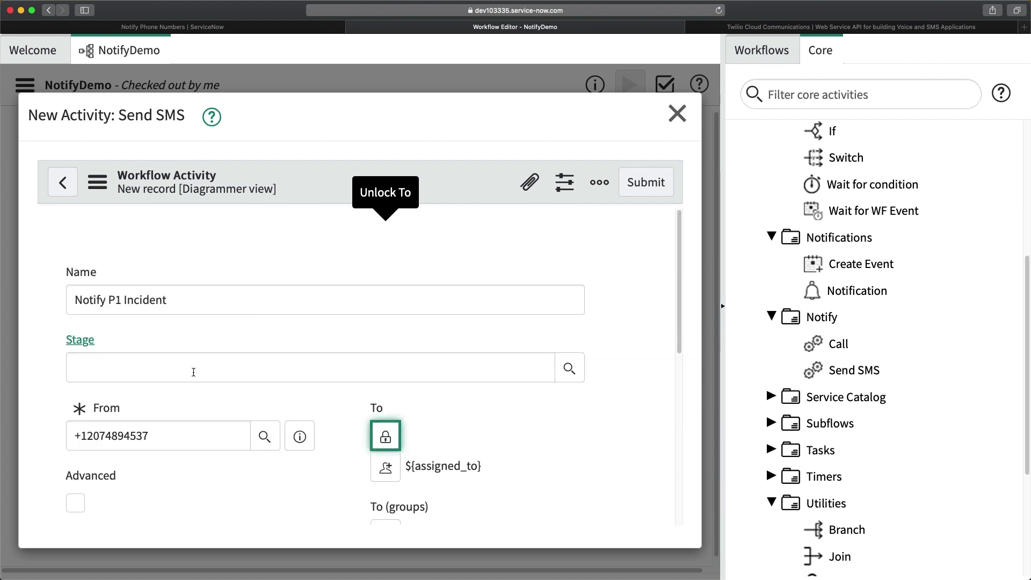
scroll(193, 373, "down", 4)
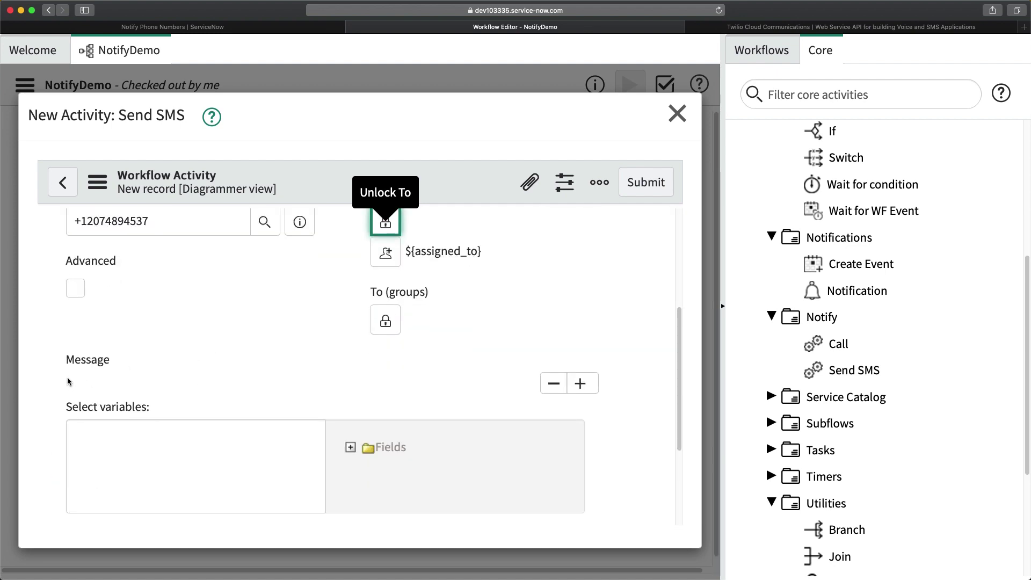
- Write 'Hi,' and, on a separate line, 'This is a P1 Incident' in the Message box
left_click(111, 480)
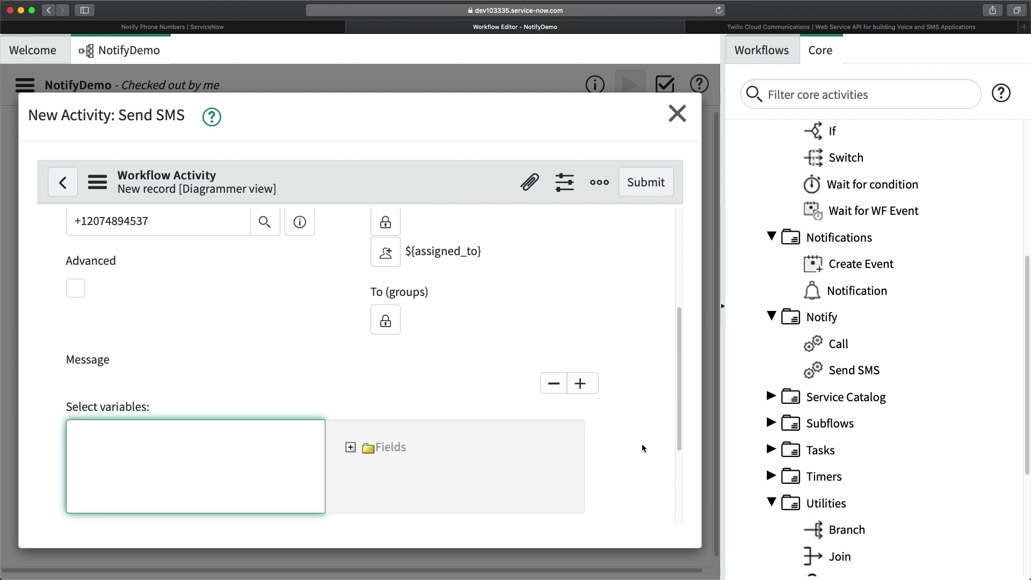
scroll(591, 395, "down", 1)
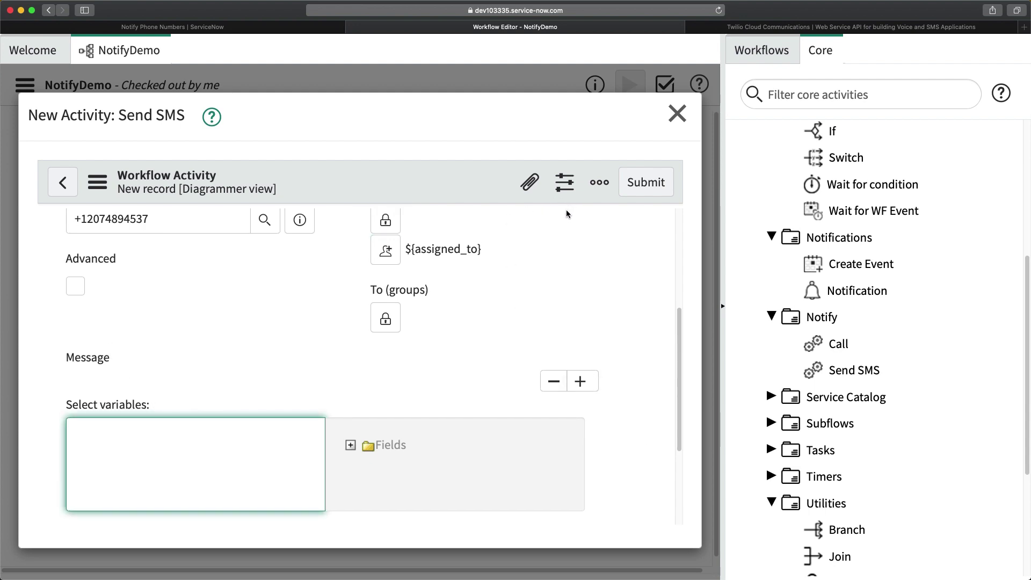
key("super+minus")
key("super+minus")
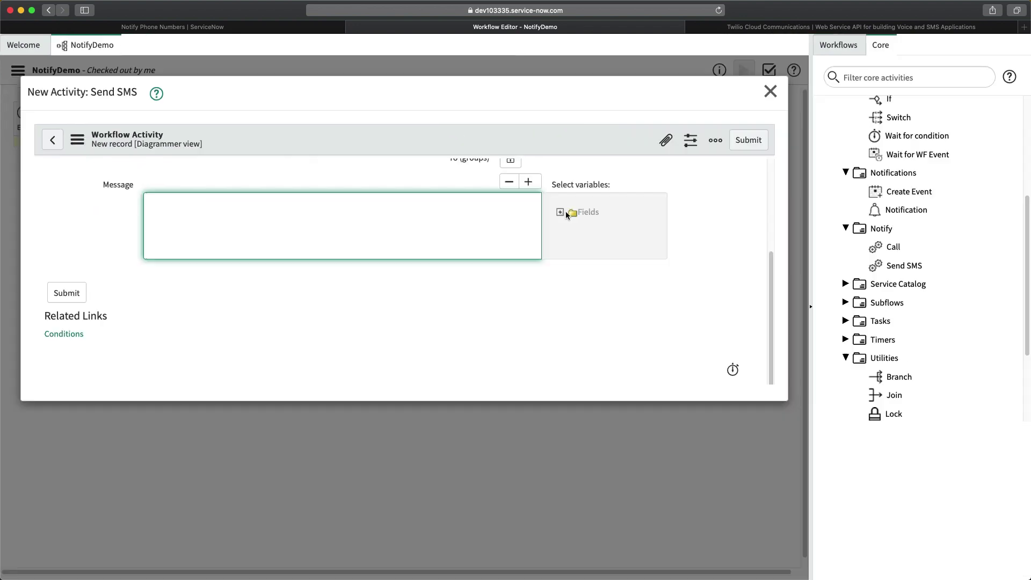
scroll(333, 249, "up", 5)
scroll(322, 284, "down", 3)
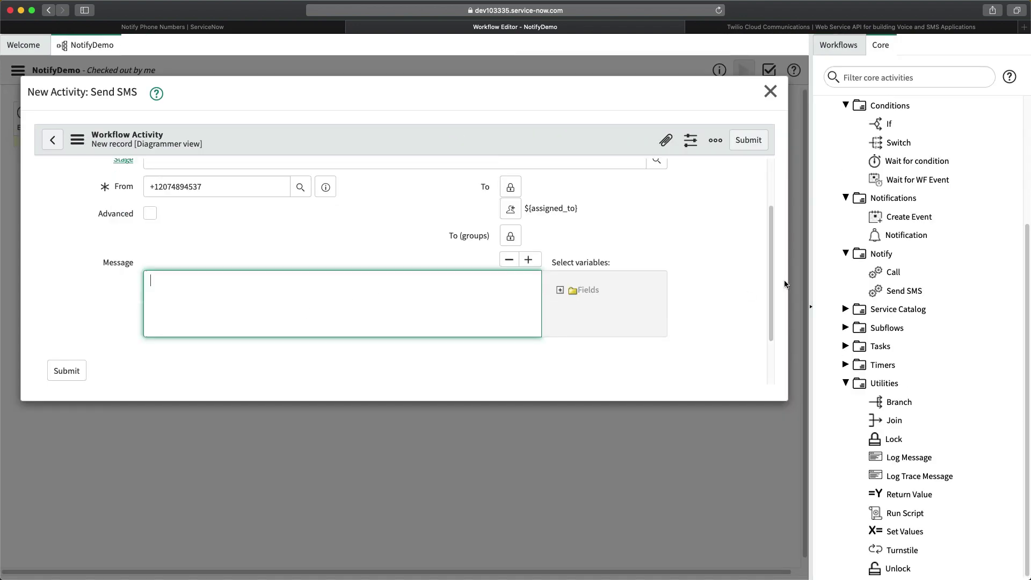
type("Hi,")
key("Return")
key("Return")
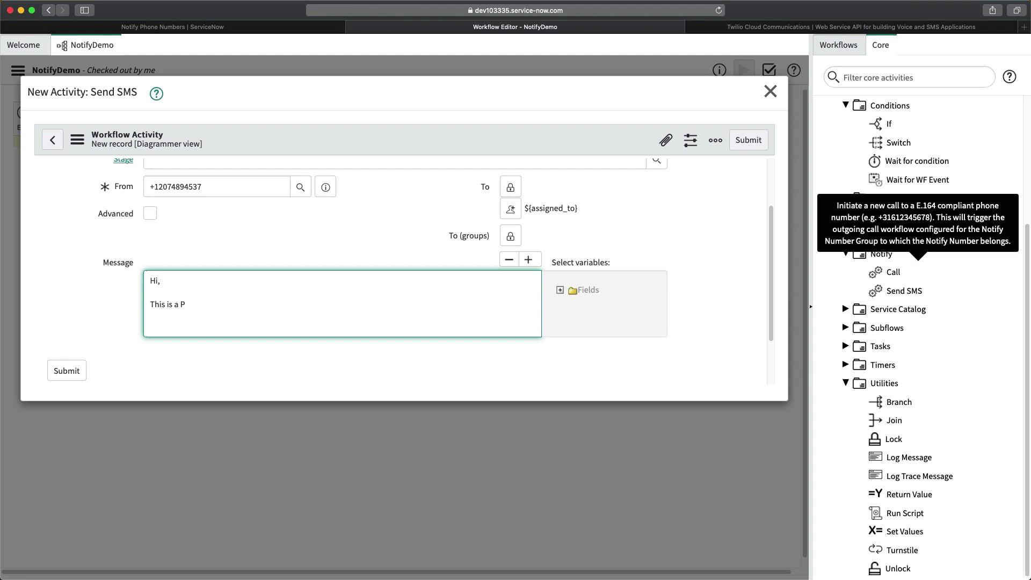
type("This is a P1 Incident.")
- Make the greeting read Hi ${assigned_to.first_name}
left_click(560, 290)
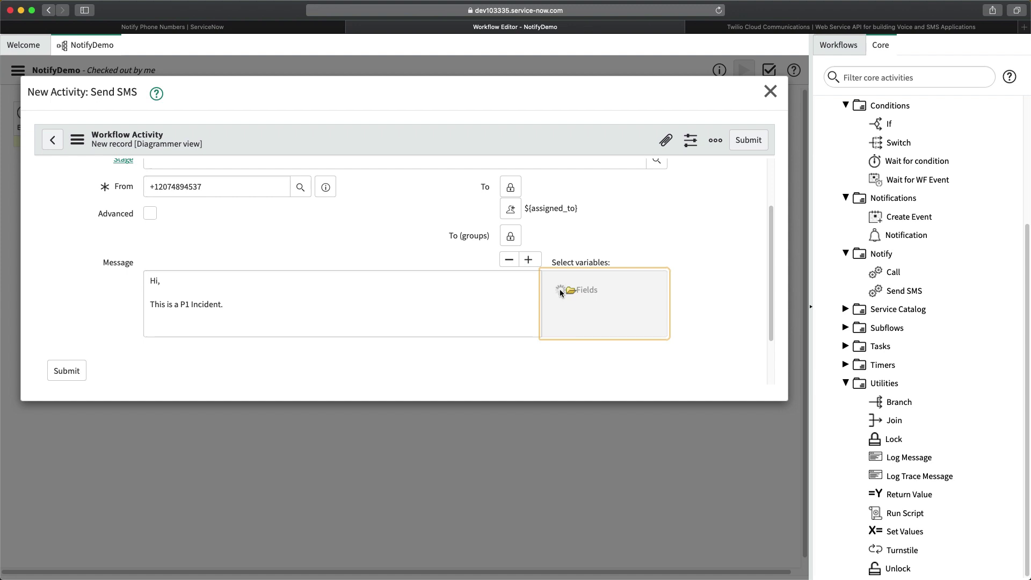
left_click(173, 280)
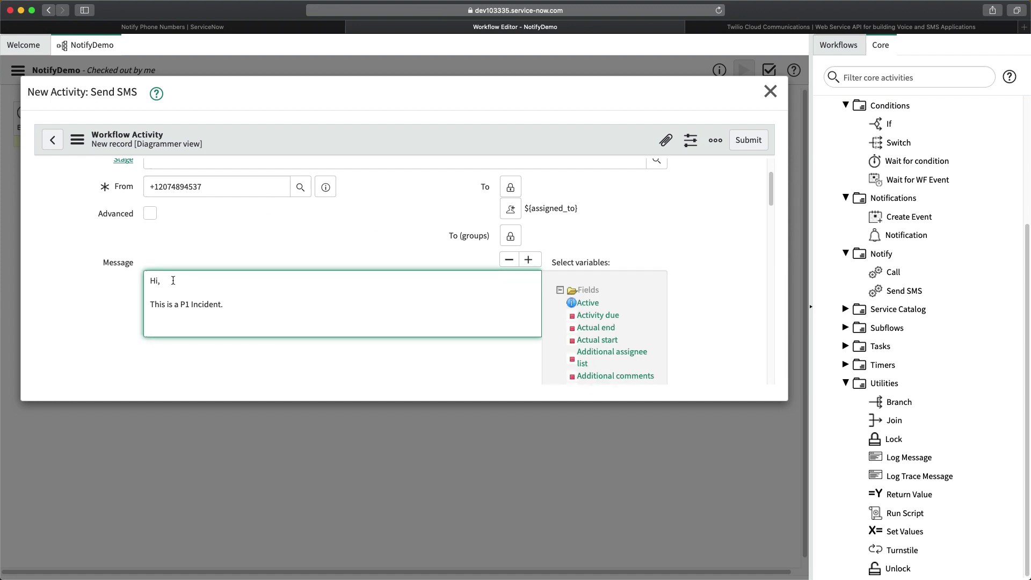
scroll(590, 336, "down", 5)
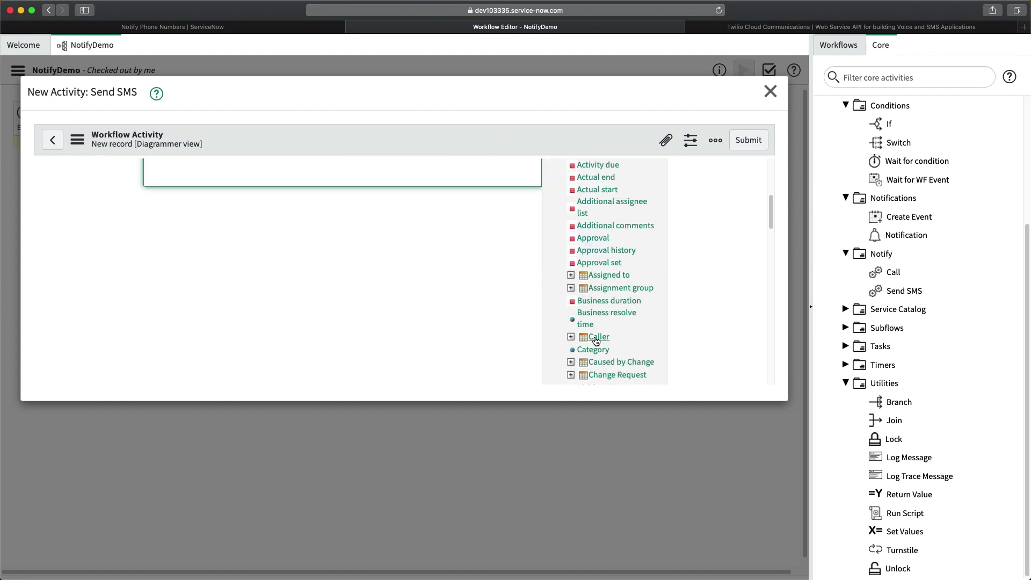
left_click(571, 293)
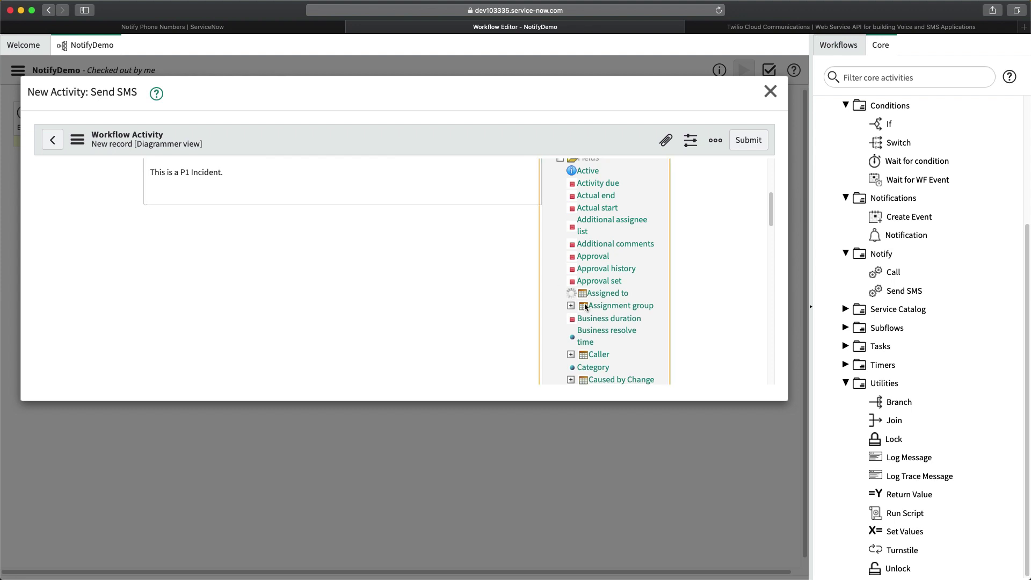
scroll(591, 317, "down", 3)
scroll(596, 322, "down", 6)
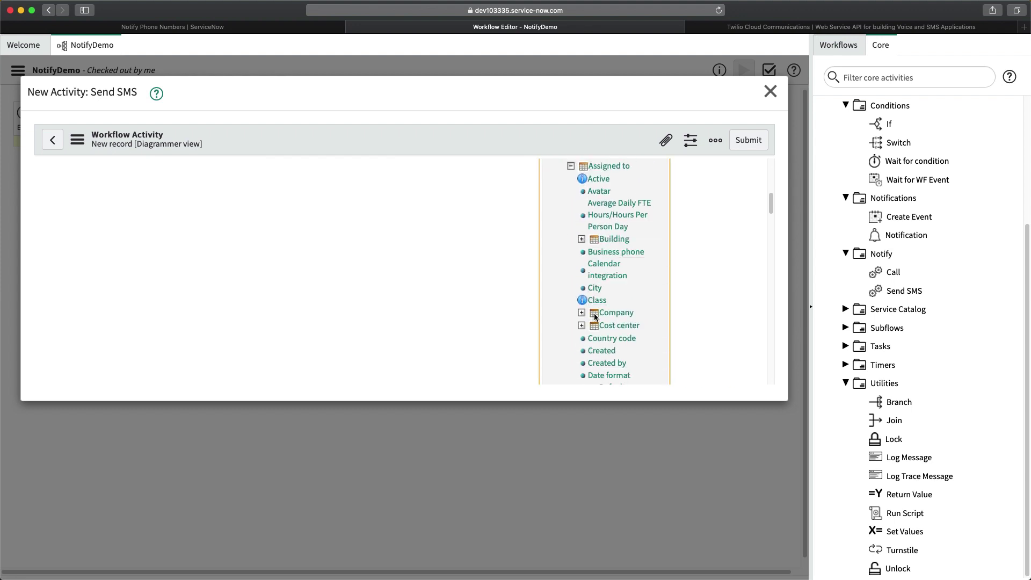
scroll(605, 338, "down", 4)
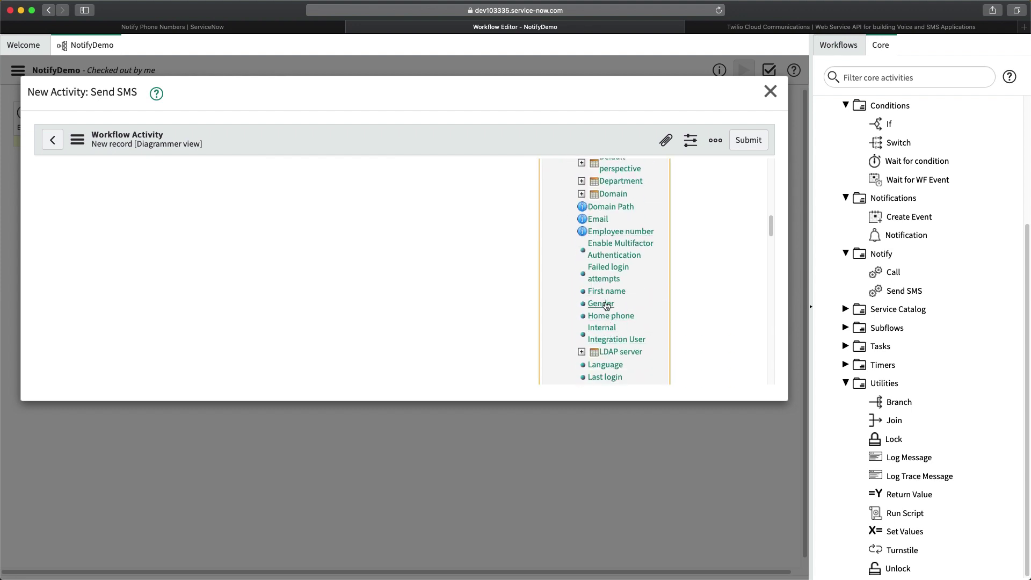
left_click(607, 291)
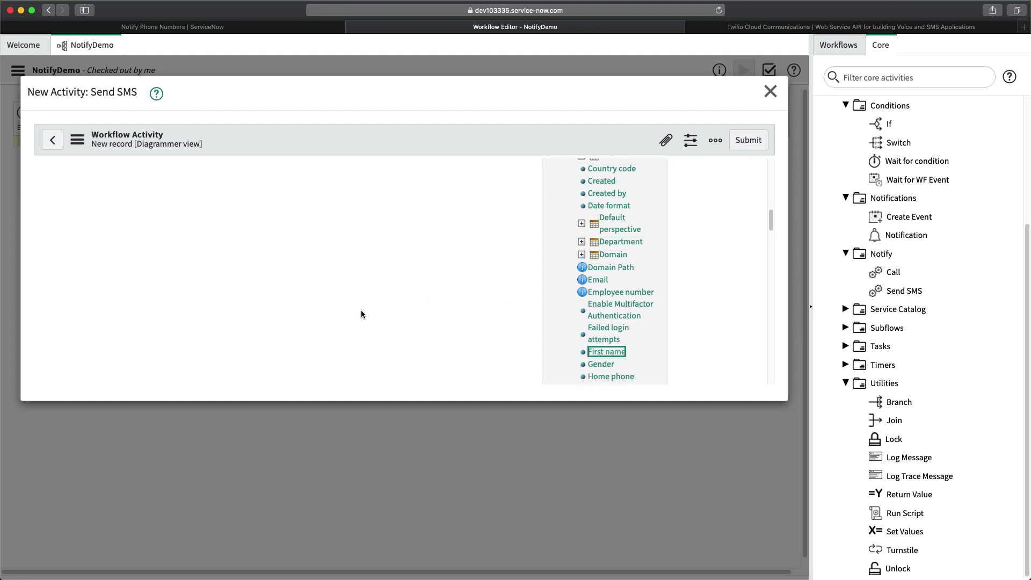
scroll(212, 342, "down", 3)
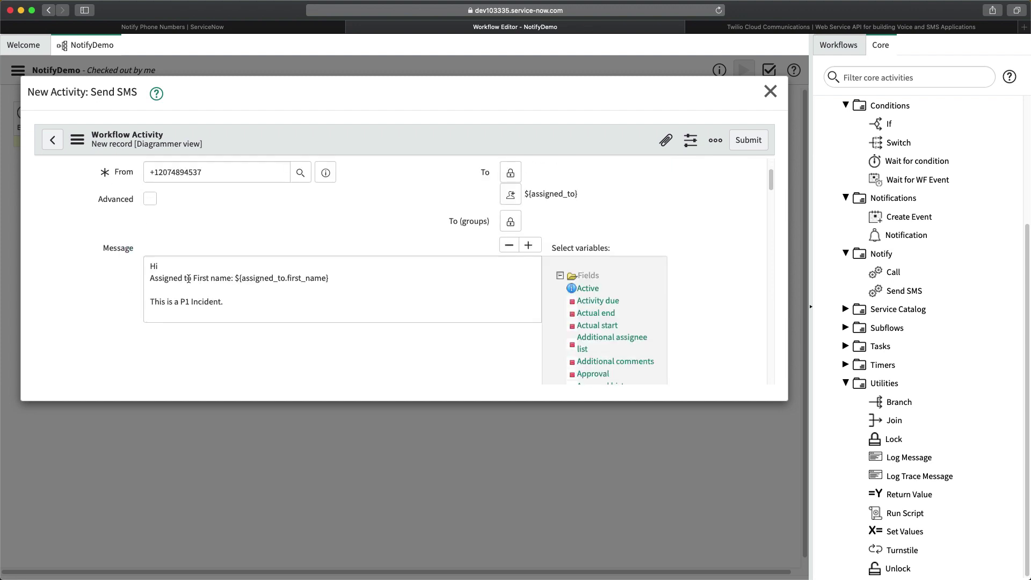
left_click_drag(237, 279, 184, 267)
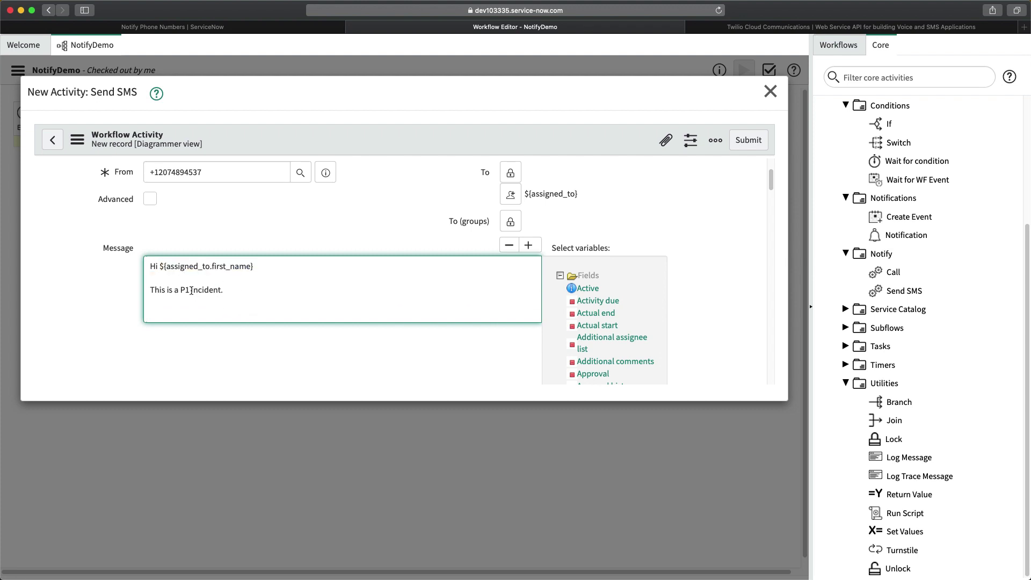
- Insert ${number} after the # on the P1 incident line
left_click(241, 291)
scroll(634, 339, "down", 15)
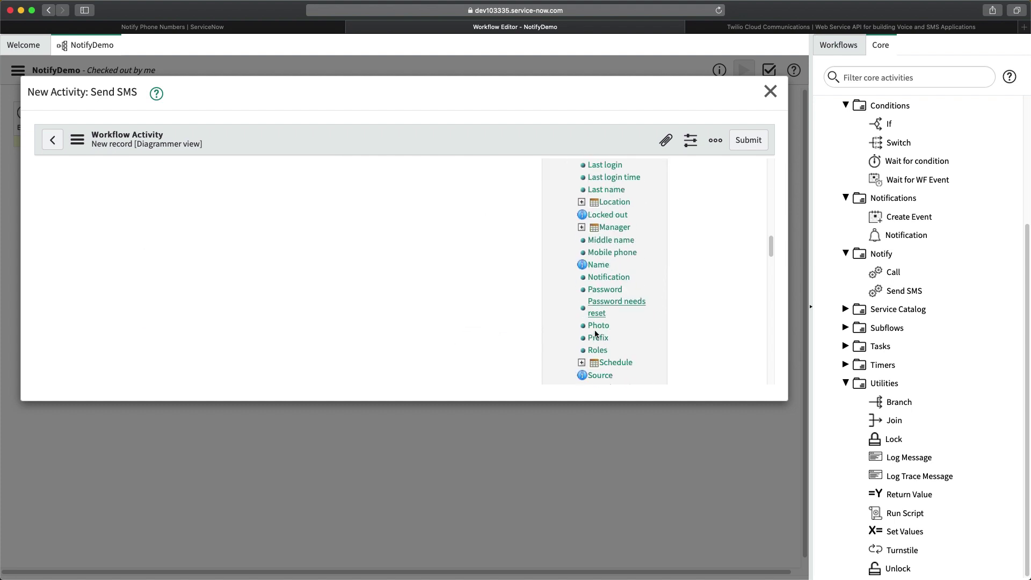
scroll(594, 333, "up", 15)
scroll(588, 338, "down", 12)
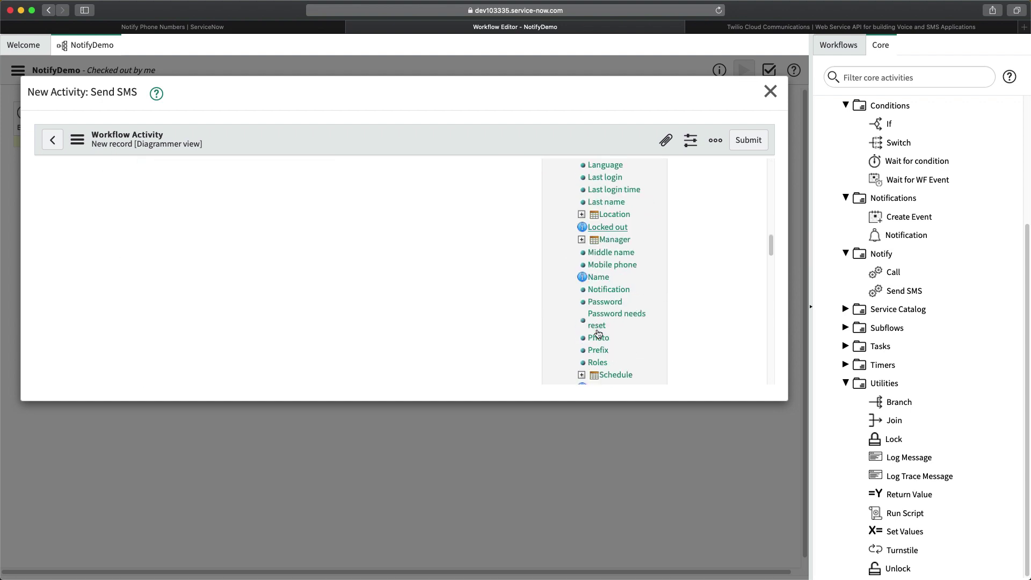
scroll(591, 339, "down", 10)
scroll(618, 322, "up", 6)
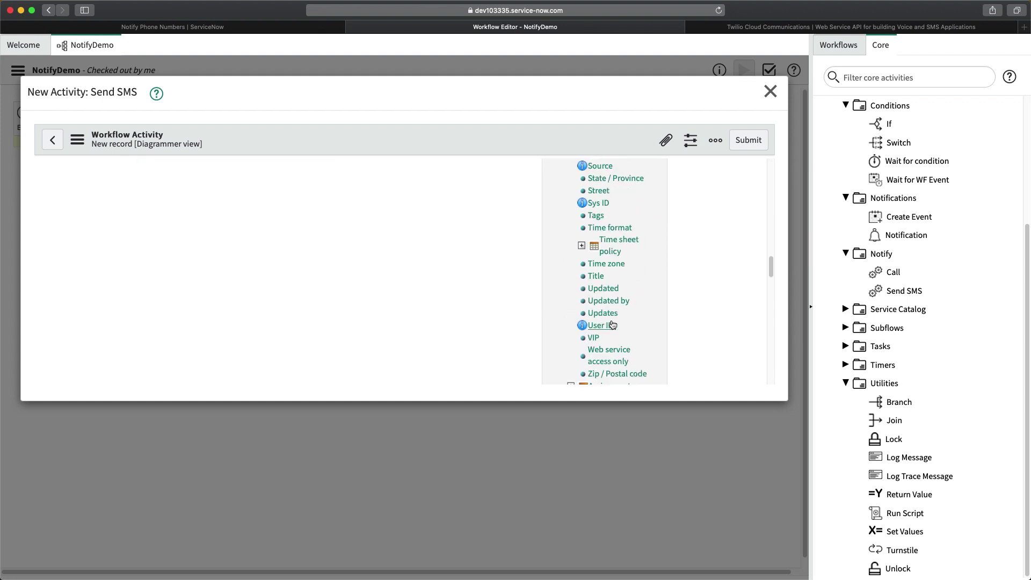
scroll(613, 313, "up", 5)
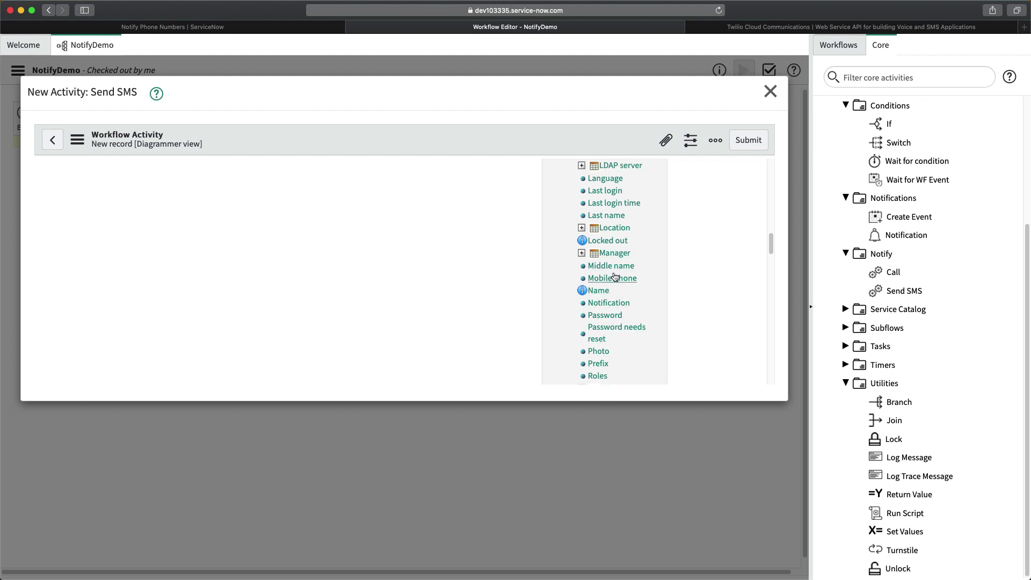
scroll(620, 312, "down", 6)
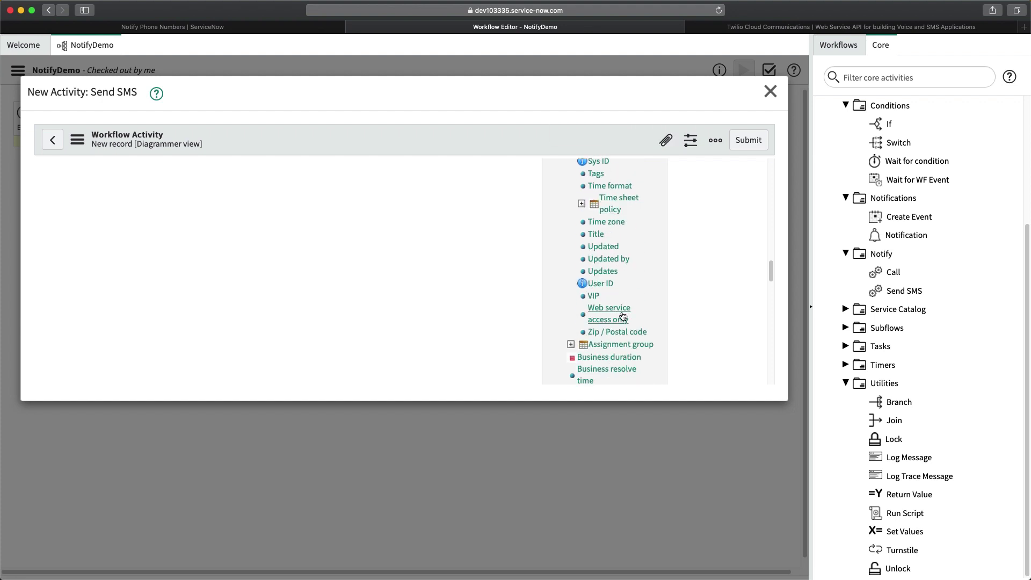
scroll(623, 315, "up", 15)
scroll(623, 315, "down", 10)
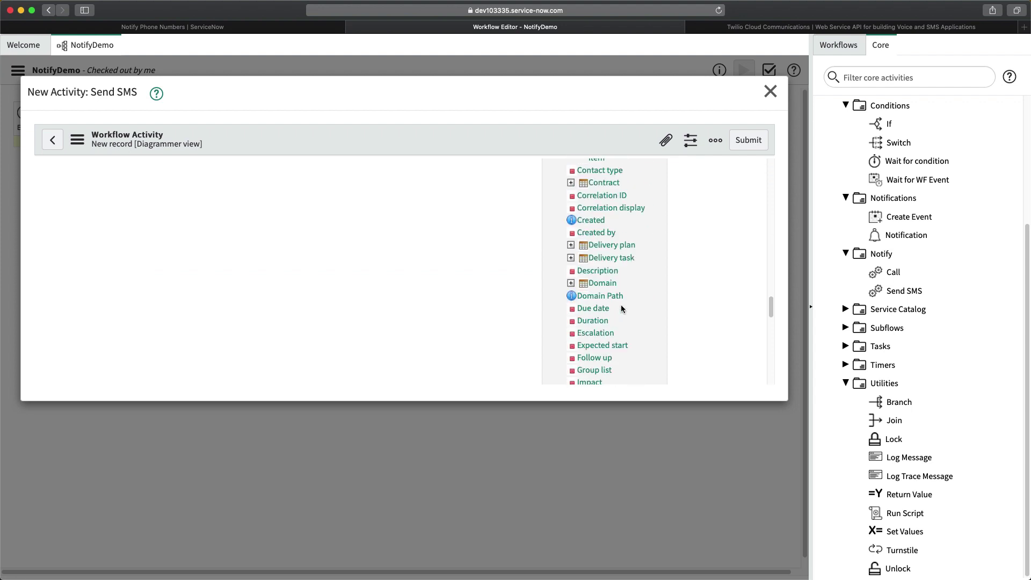
scroll(621, 307, "down", 5)
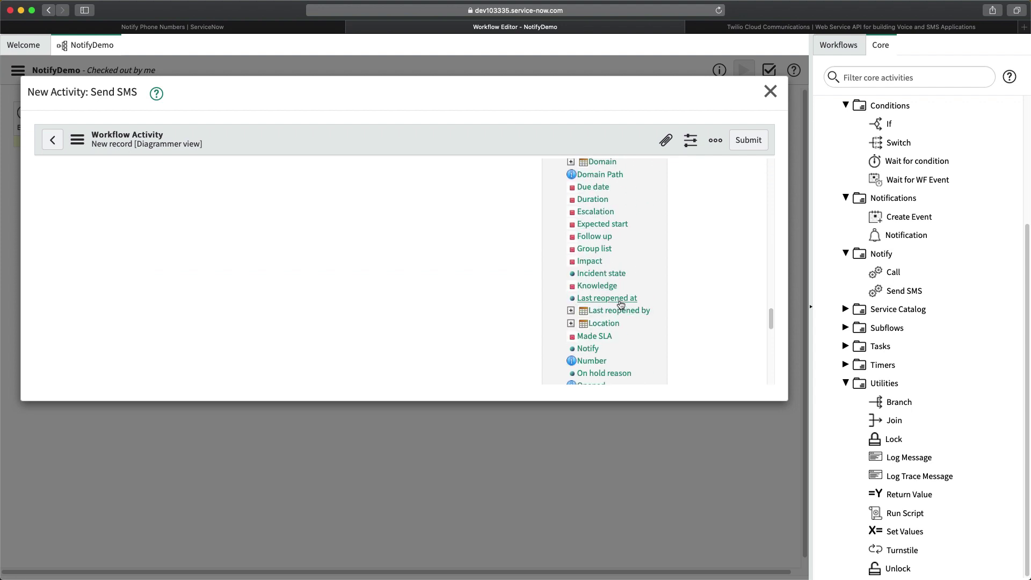
scroll(621, 305, "down", 3)
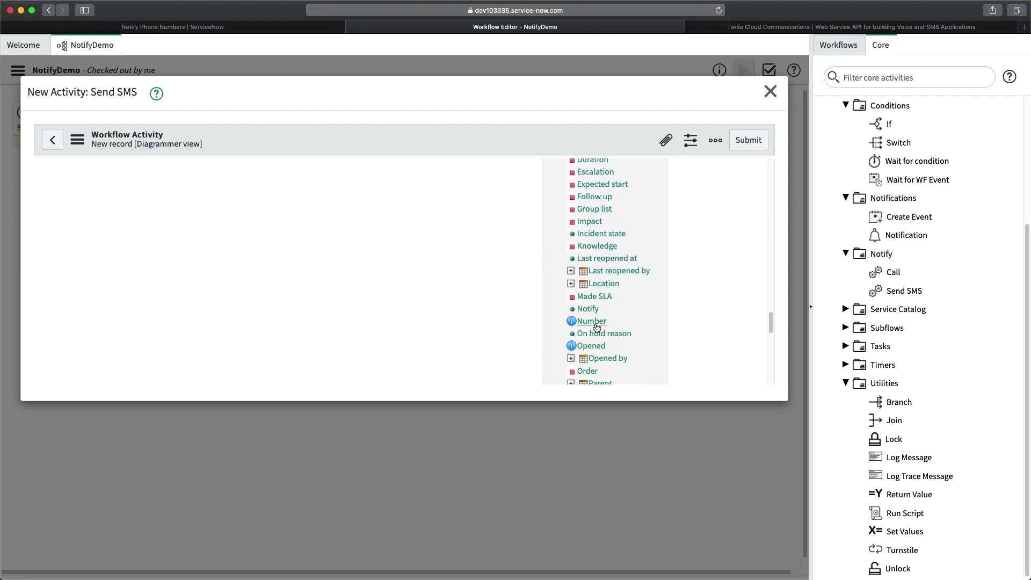
left_click(594, 321)
scroll(350, 294, "up", 15)
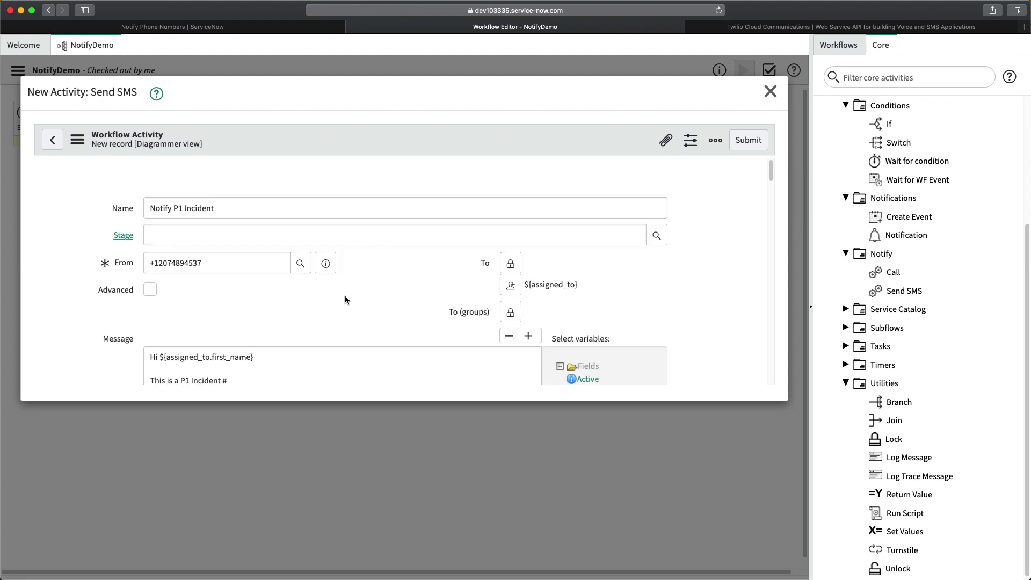
scroll(346, 296, "down", 2)
left_click(239, 306)
key("Delete")
key("Delete")
key("Delete")
key("Delete")
key("Delete")
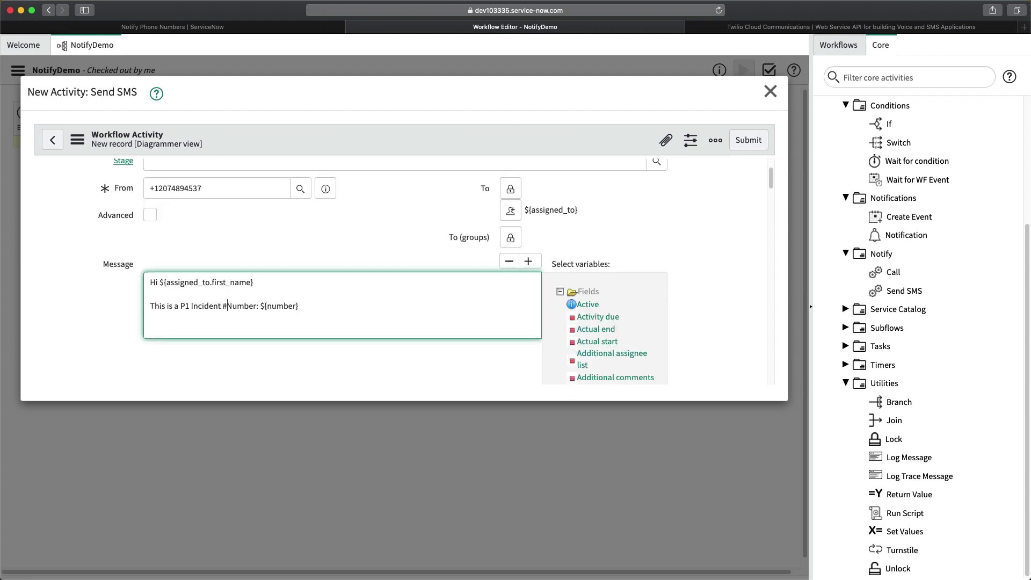
key("Delete")
key("Delete")
key("Delete")
key("Delete")
- Add the sign-off 'Thanks' and 'SAASNOW' on new lines
left_click(318, 311)
key("Return")
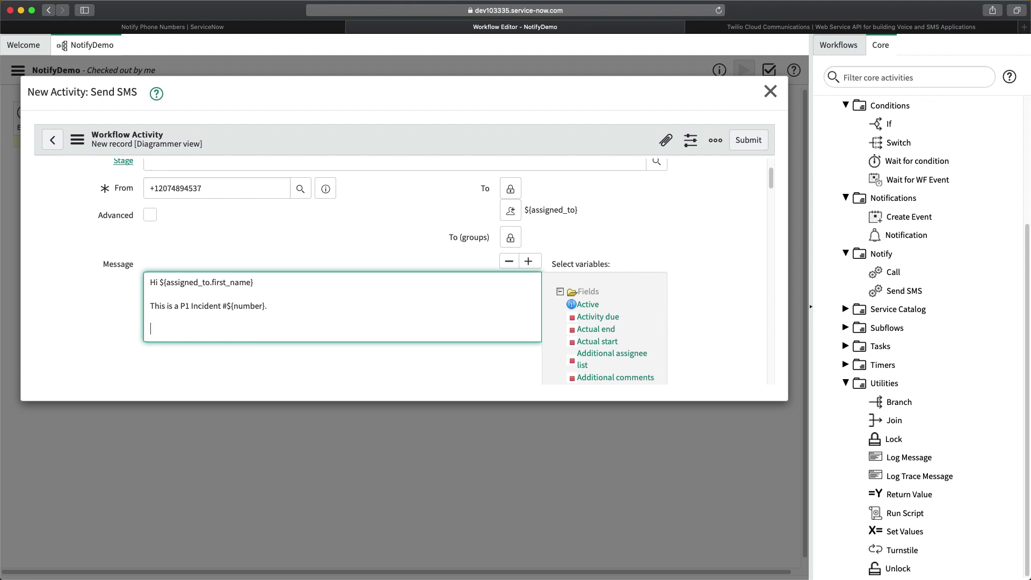
type("Thanks")
key("Return")
type("SA")
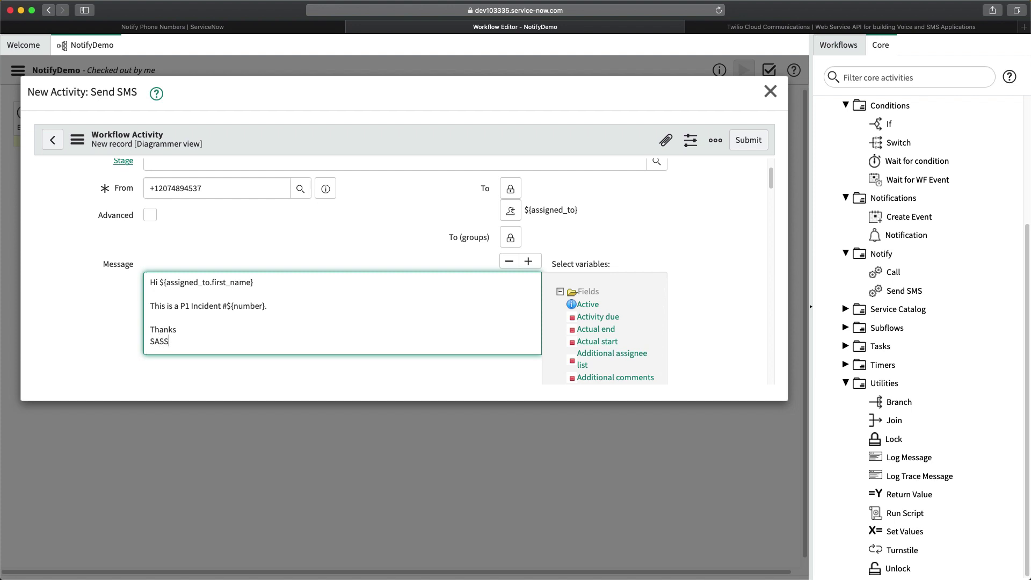
type("ASNOW")
scroll(338, 315, "up", 2)
scroll(346, 314, "down", 5)
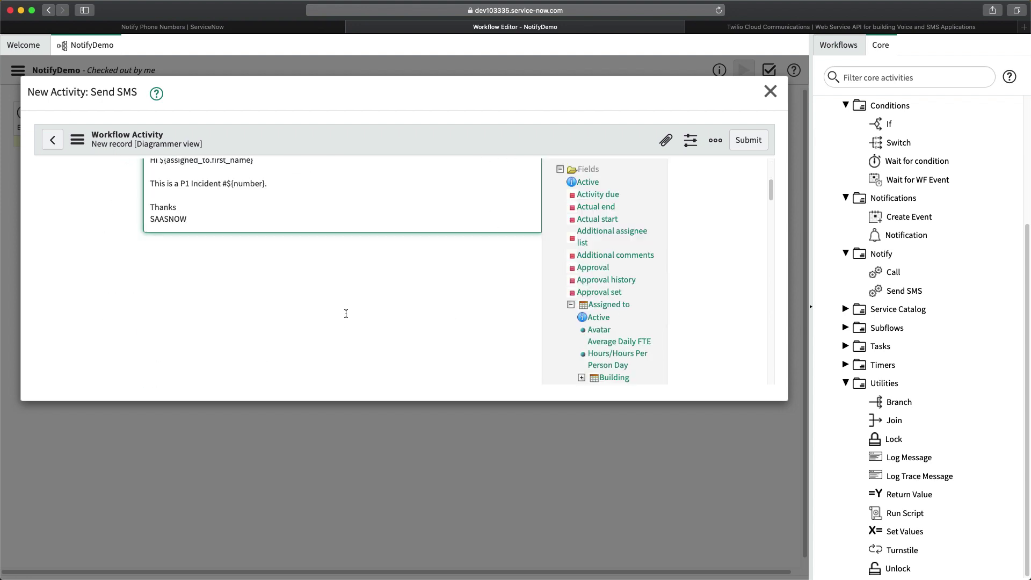
- Add the Send SMS activity and link it between Begin and End via Always exits
left_click(754, 147)
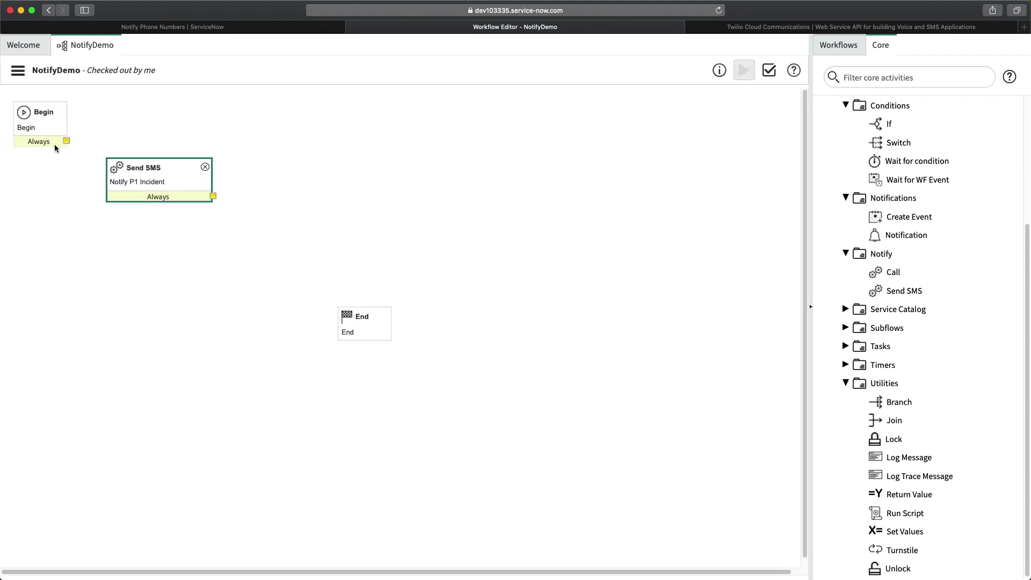
left_click_drag(66, 141, 175, 166)
left_click_drag(213, 196, 379, 334)
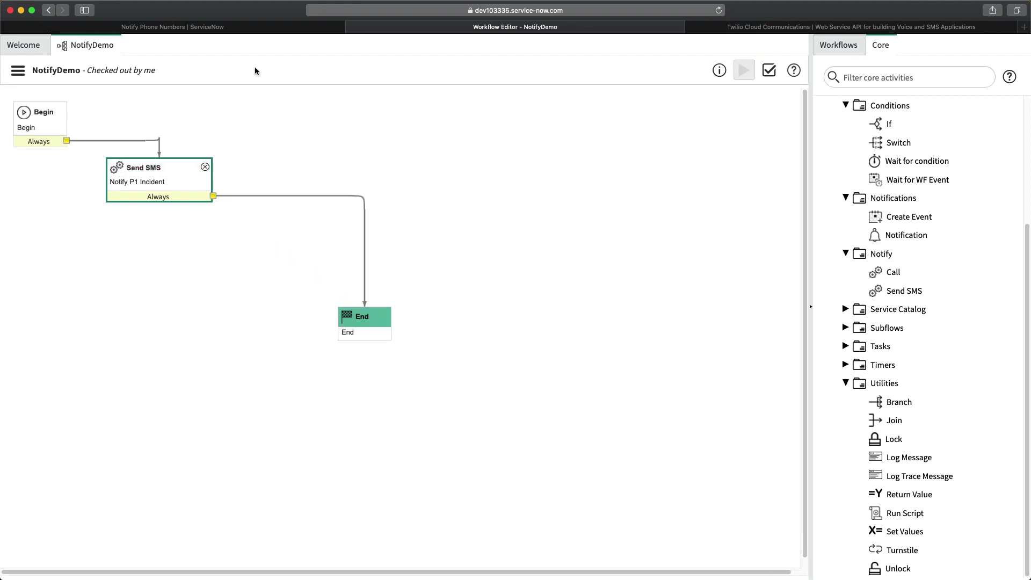
- Validate and publish NotifyDemo, then return to the Notify Phone Numbers list
left_click(768, 72)
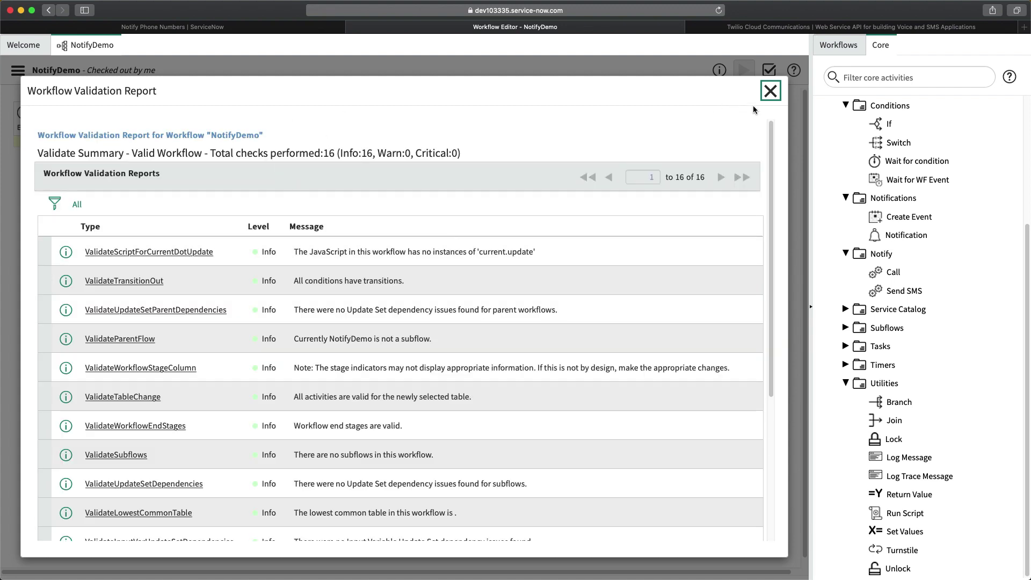
left_click(771, 90)
left_click(18, 70)
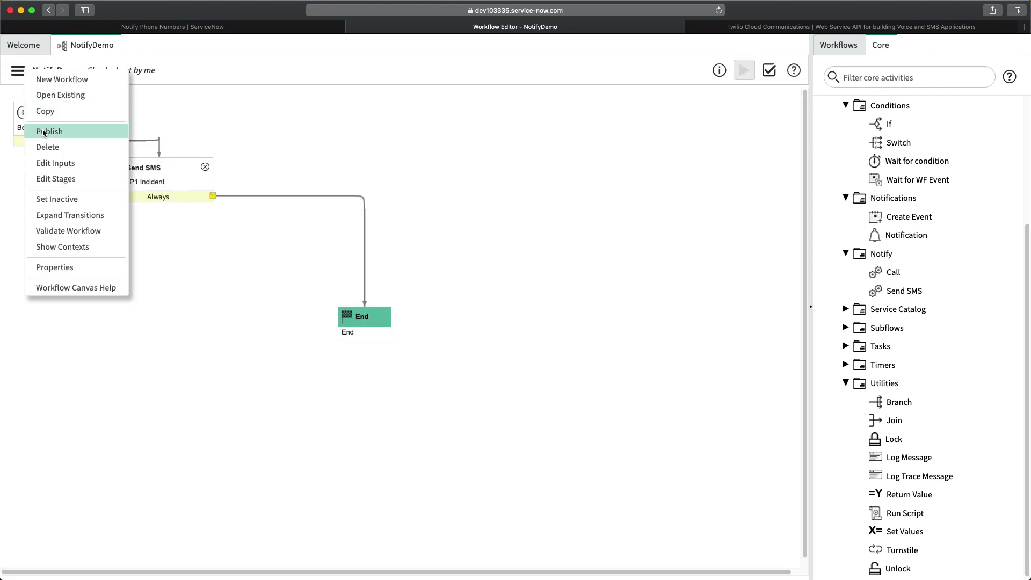
left_click(44, 131)
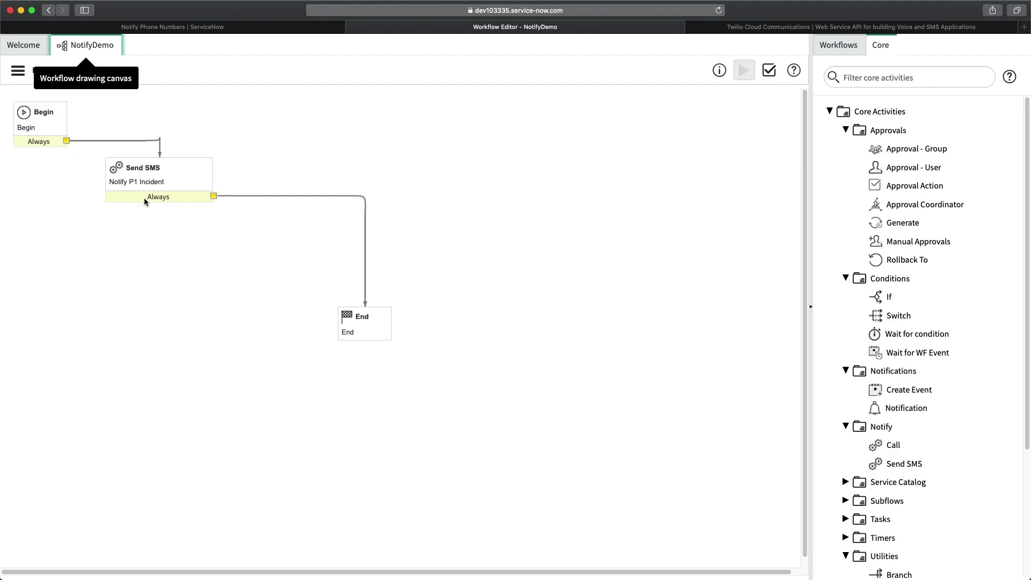
left_click(177, 26)
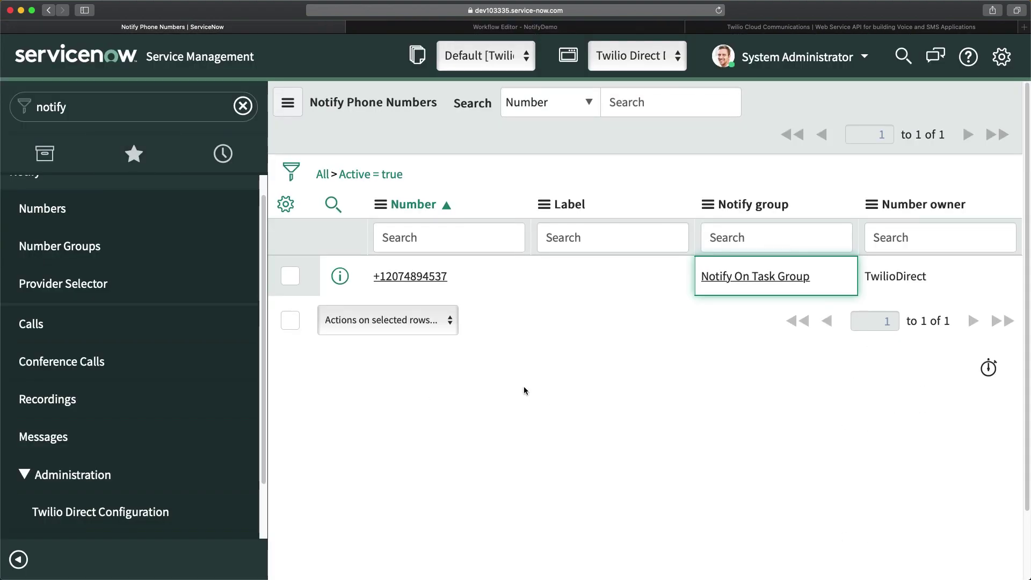
- Start a new incident record from the Incident module
left_click(33, 152)
scroll(161, 341, "down", 10)
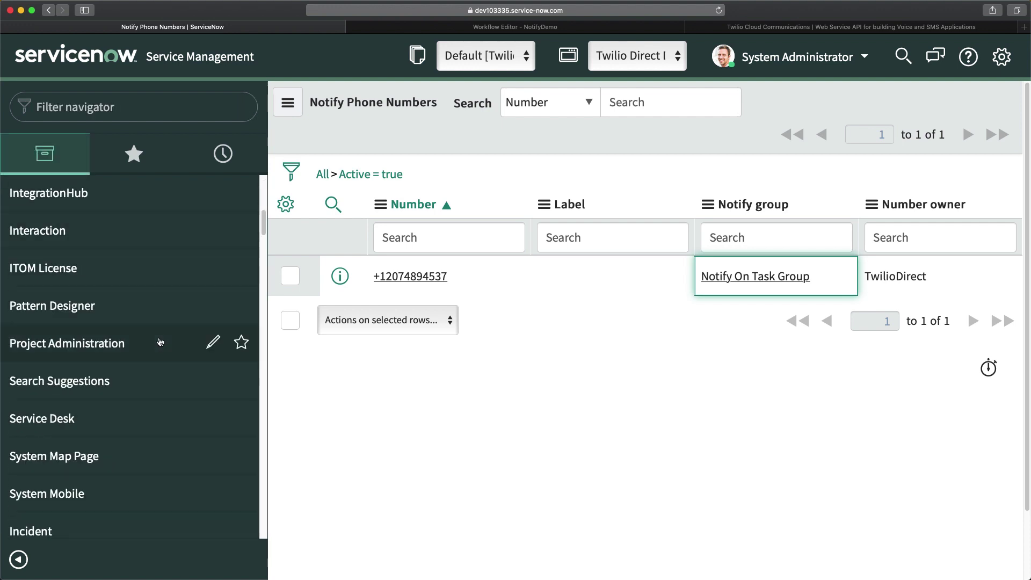
scroll(160, 342, "down", 5)
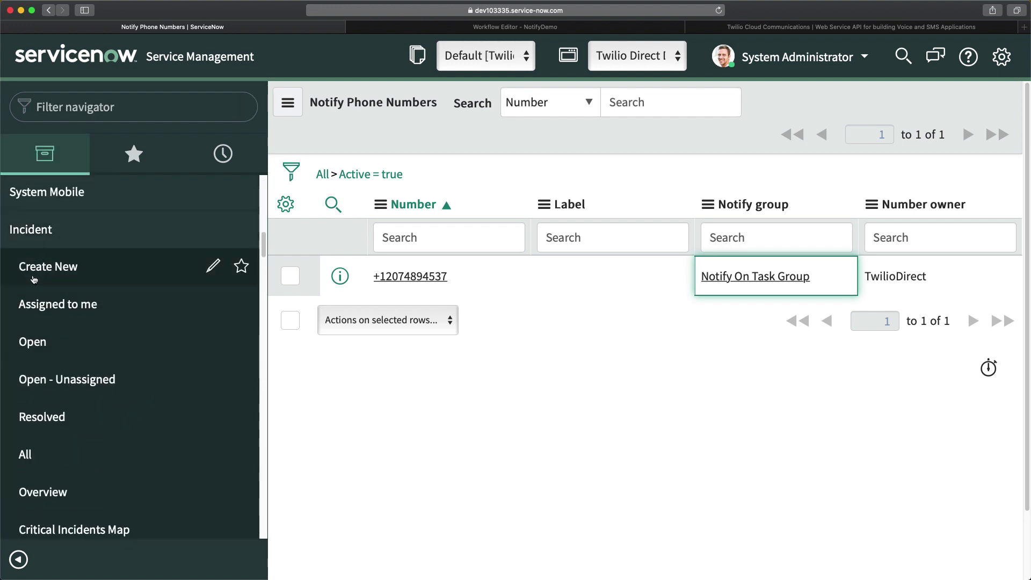
left_click(33, 278)
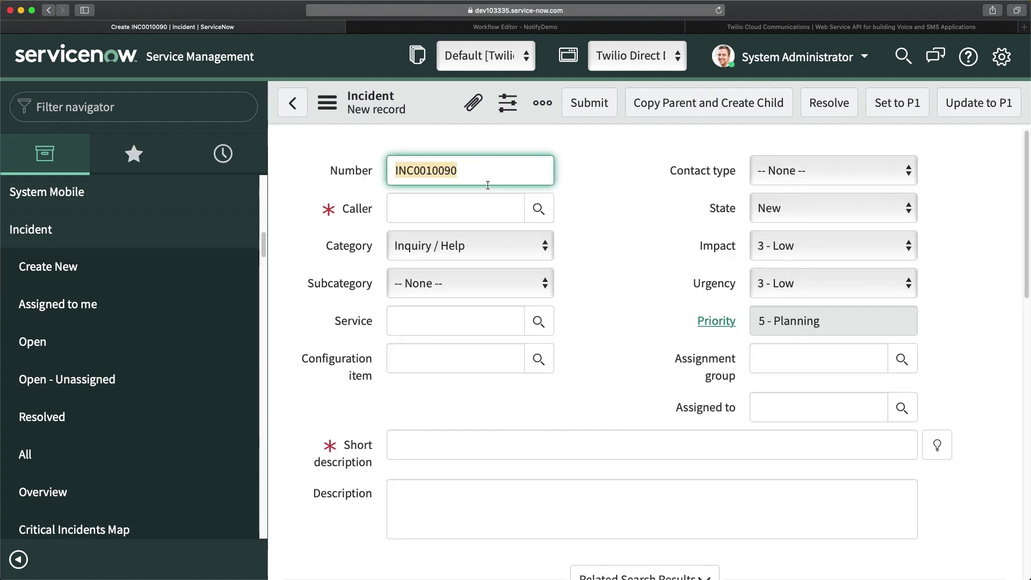
- Set the incident's caller, replacing the first pick with a user from the full list
left_click(447, 209)
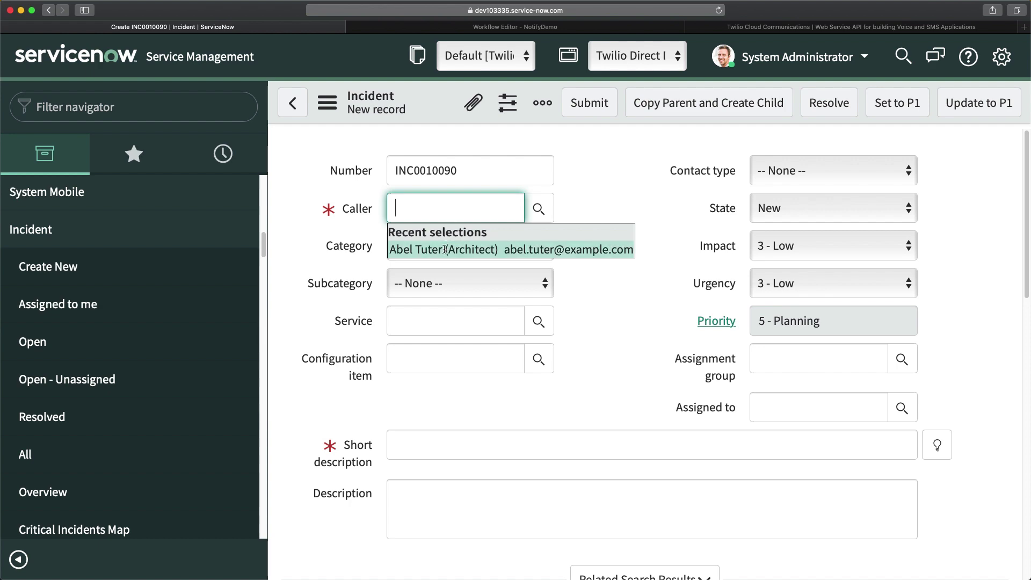
left_click(445, 250)
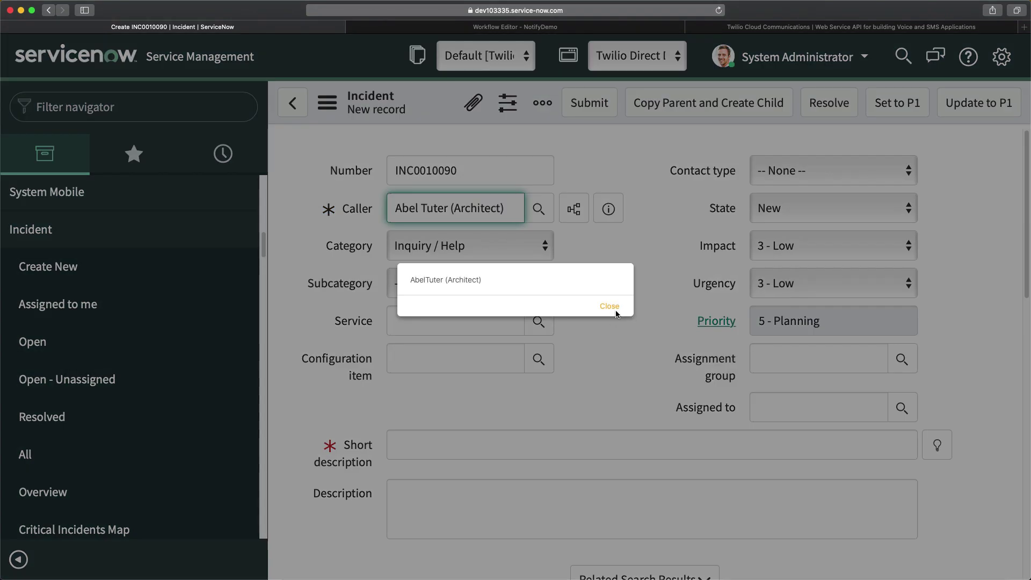
left_click(612, 309)
triple_click(495, 205)
key("BackSpace")
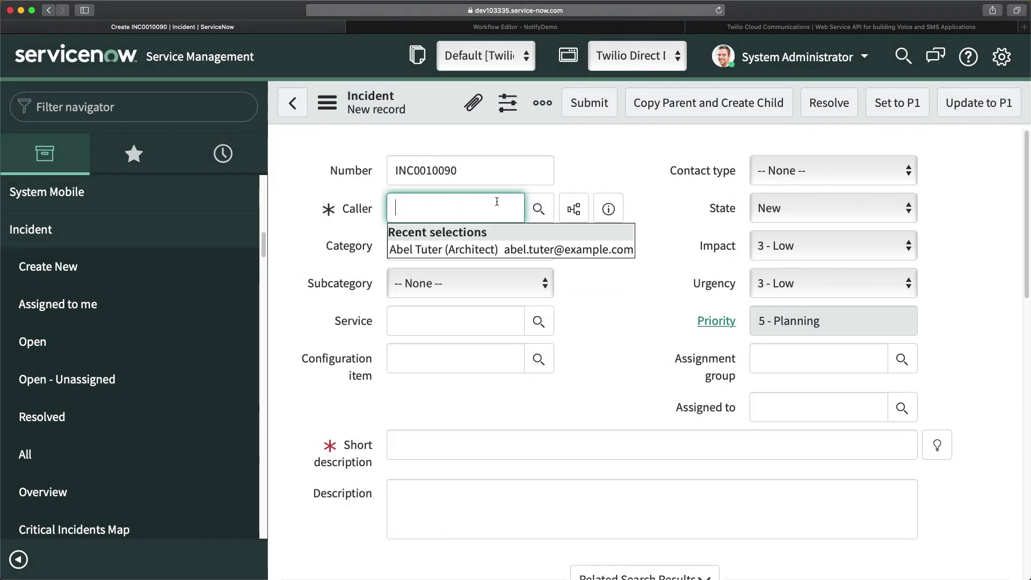
left_click(540, 218)
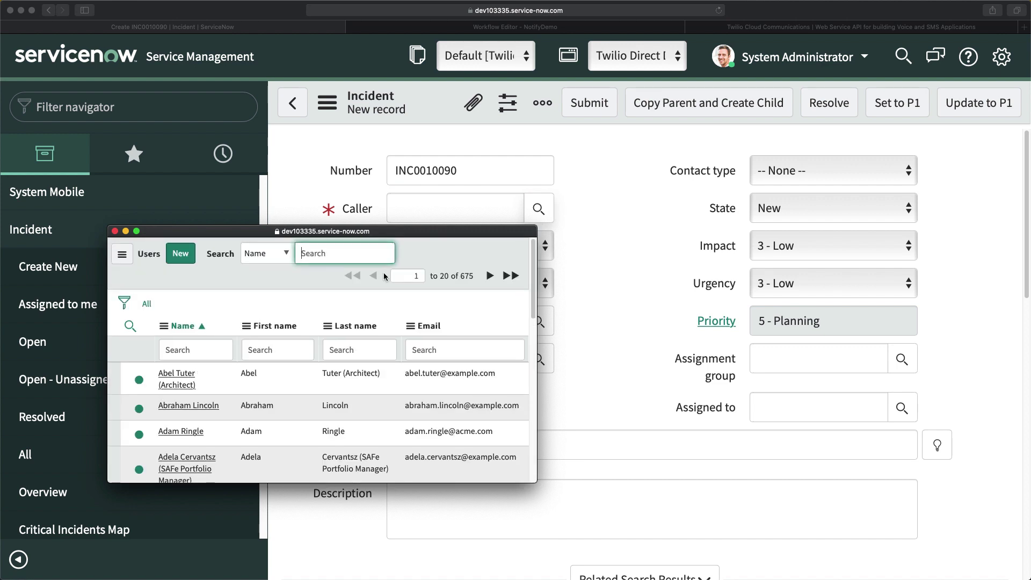
scroll(186, 427, "down", 10)
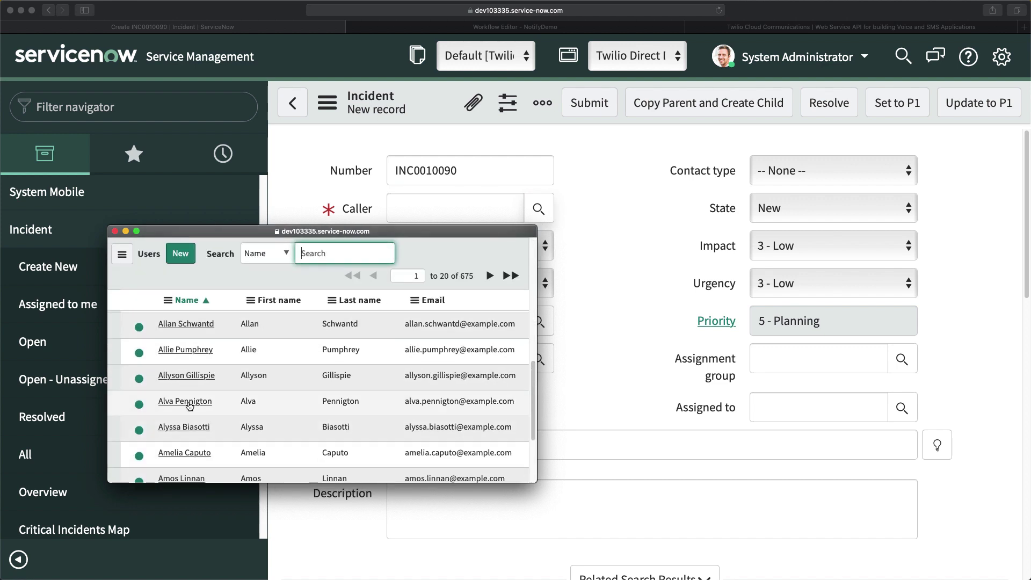
left_click(190, 407)
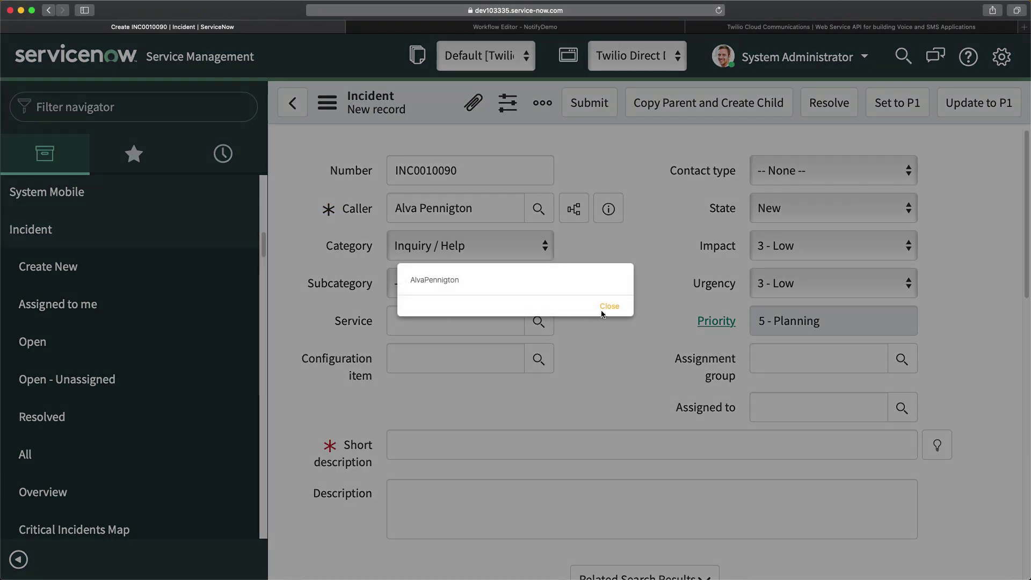
left_click(602, 314)
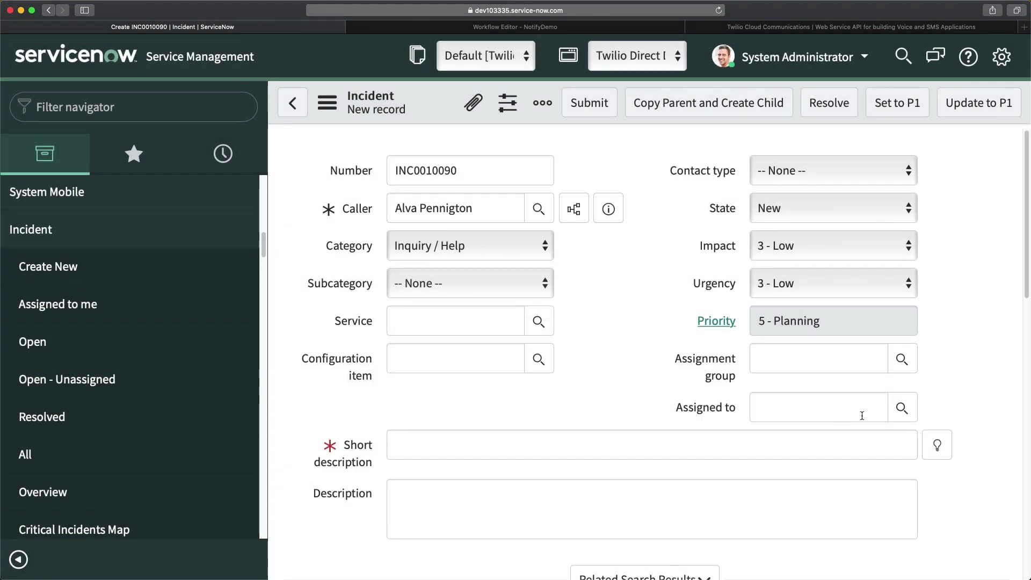
- Choose the assignee from the user list and enter short description 'Test for Notify'
left_click(903, 411)
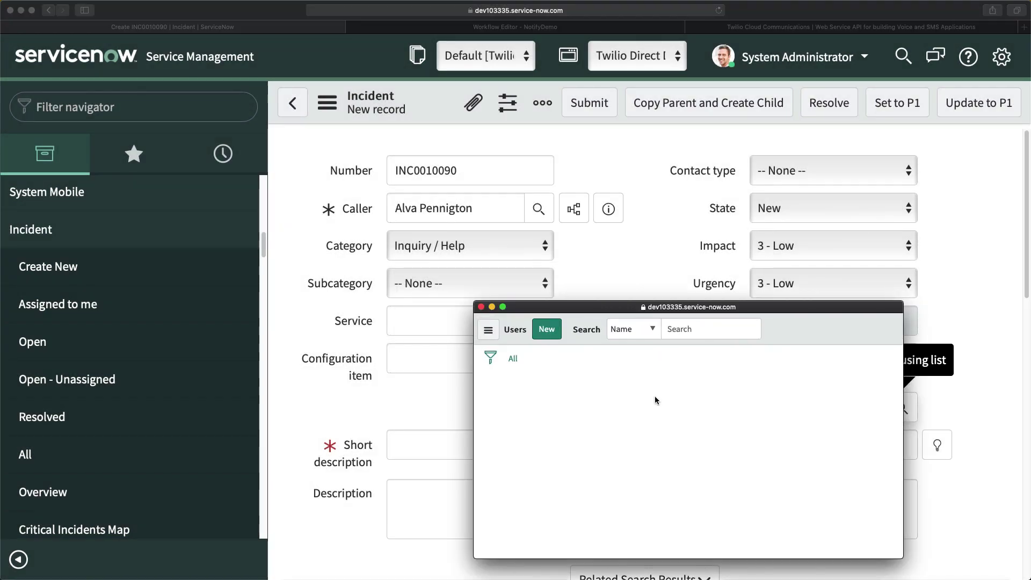
left_click(538, 450)
left_click(636, 261)
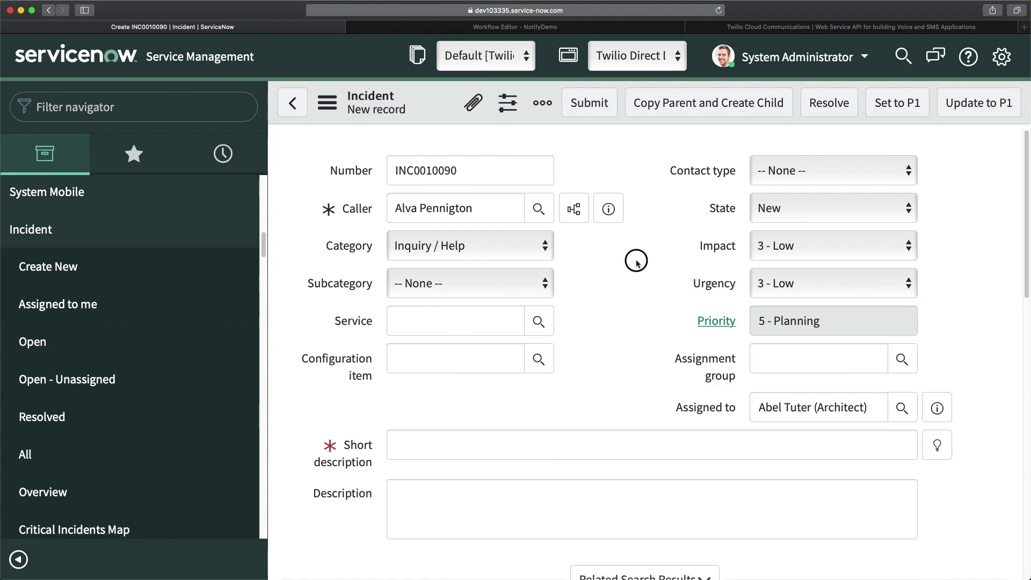
scroll(635, 292, "down", 3)
left_click(505, 327)
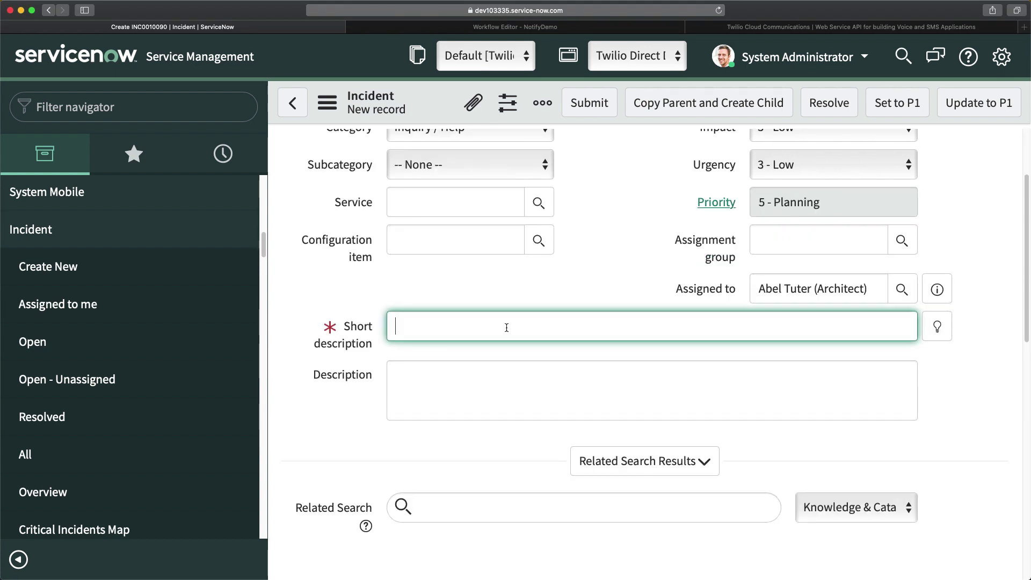
type("Test for Notif")
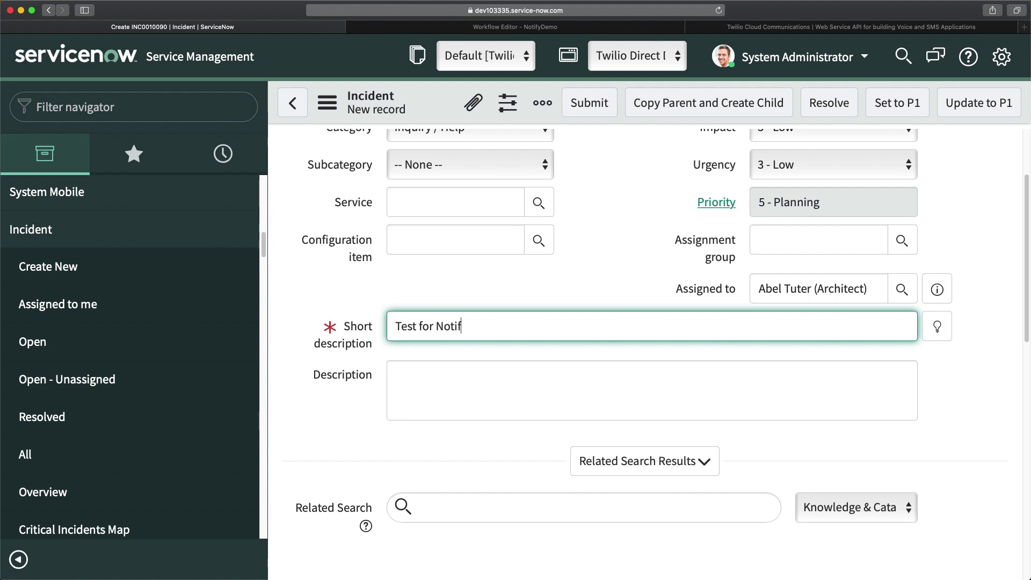
type("y")
scroll(594, 307, "up", 3)
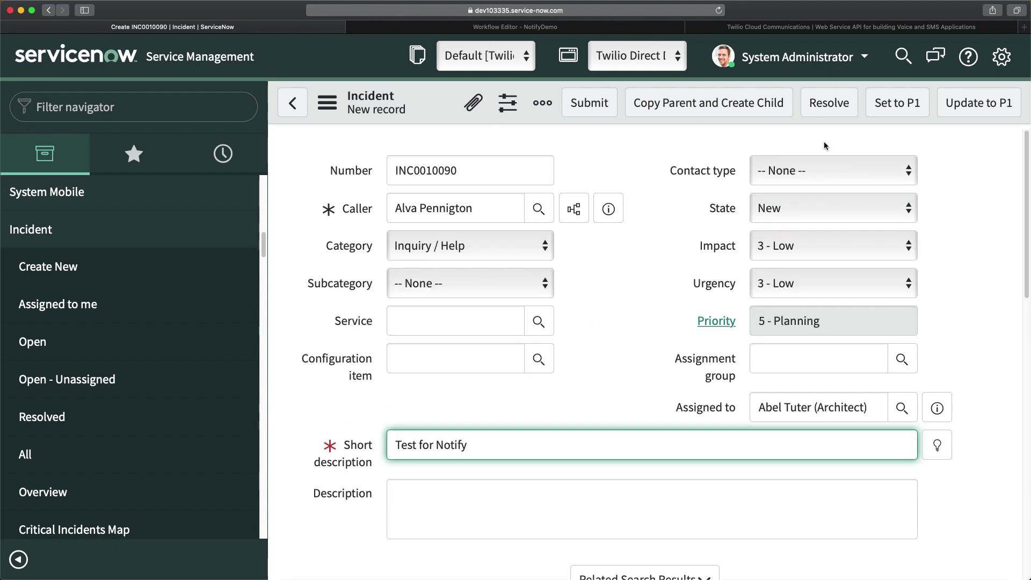
- Set Impact and Urgency both to 1 - High, giving 1 - Critical priority
right_click(426, 108)
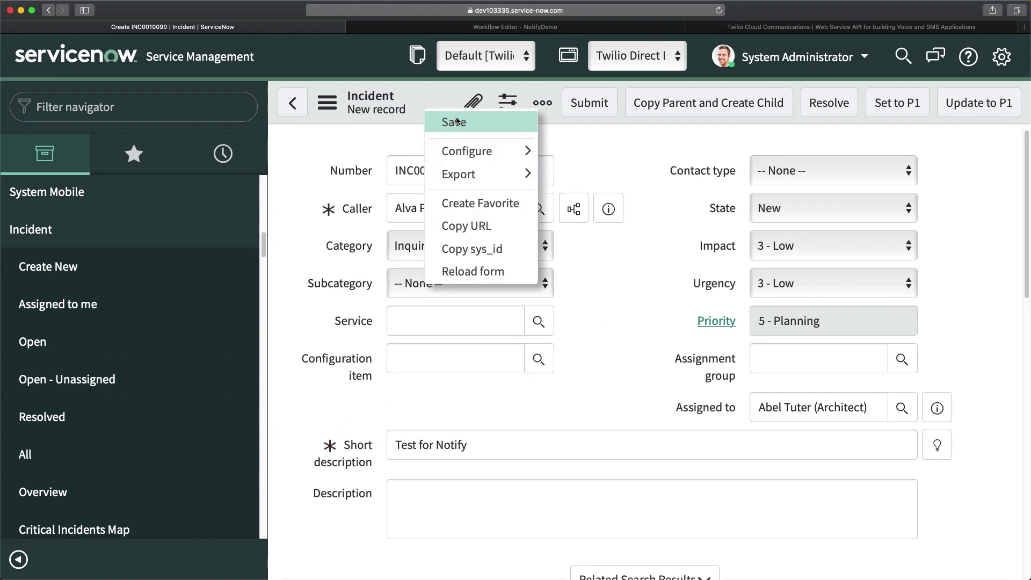
left_click(610, 262)
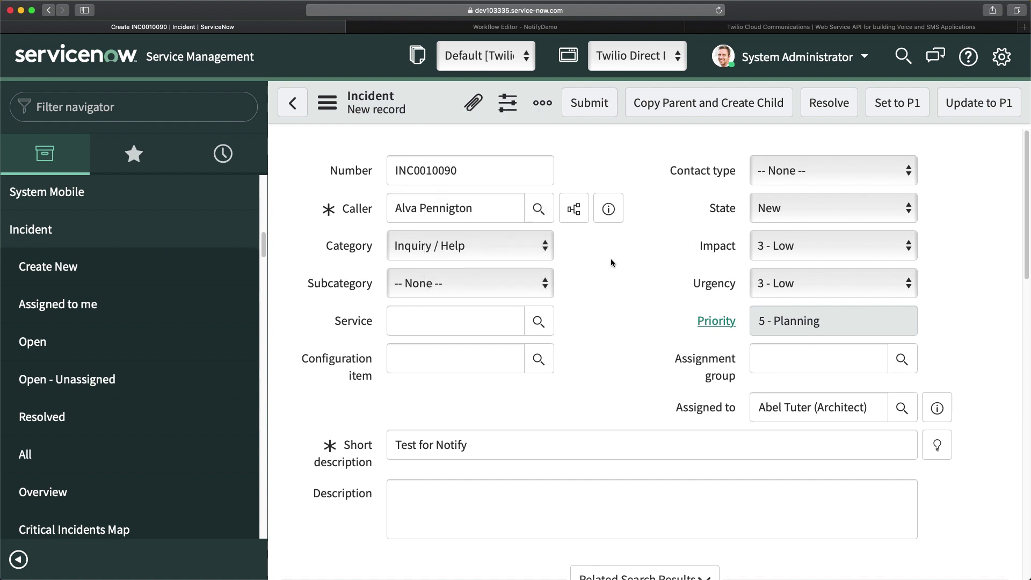
left_click(842, 260)
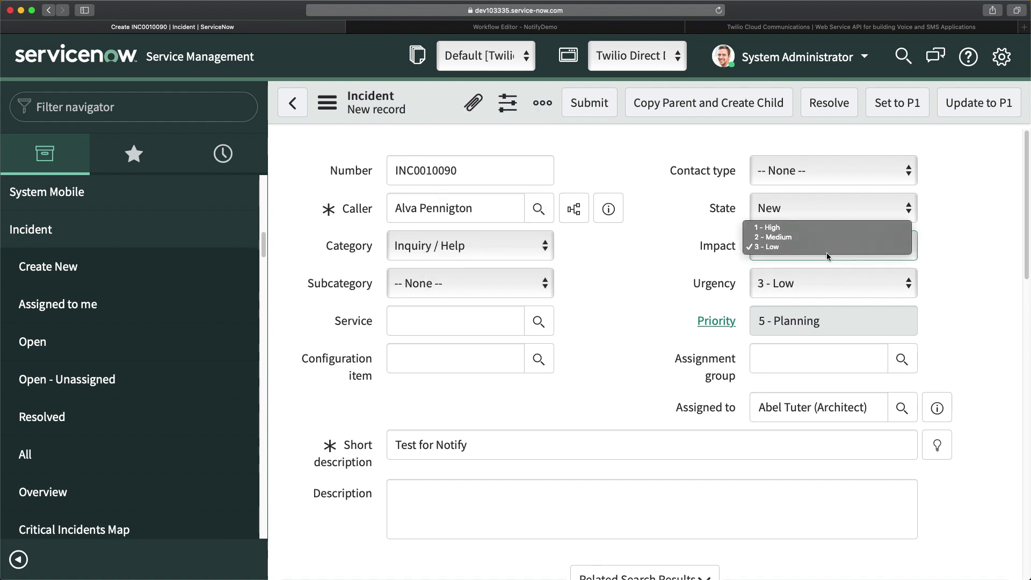
left_click(766, 231)
left_click(788, 277)
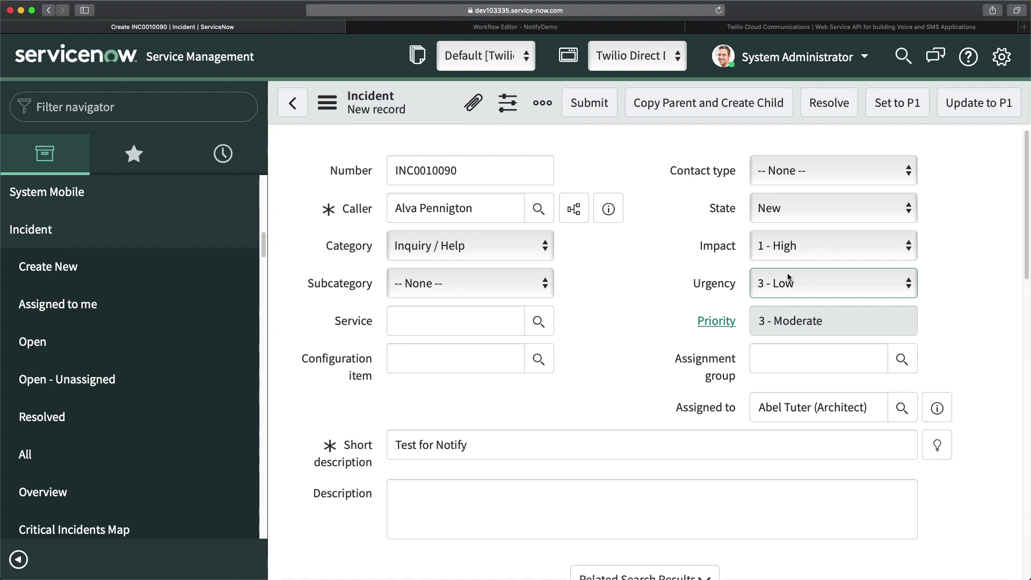
left_click(776, 265)
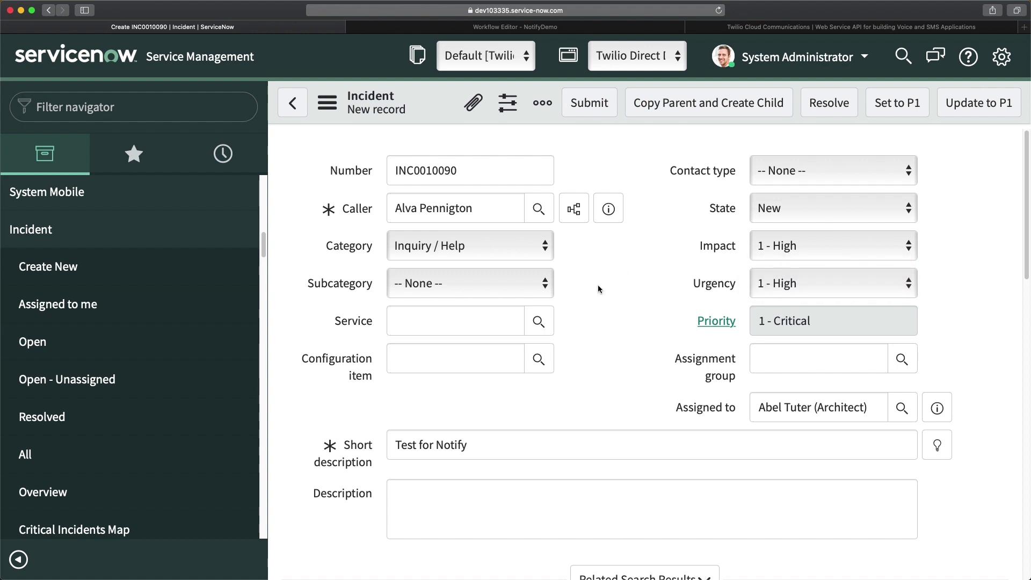
- Save the new incident and stay on its form
scroll(599, 289, "down", 7)
scroll(599, 289, "up", 7)
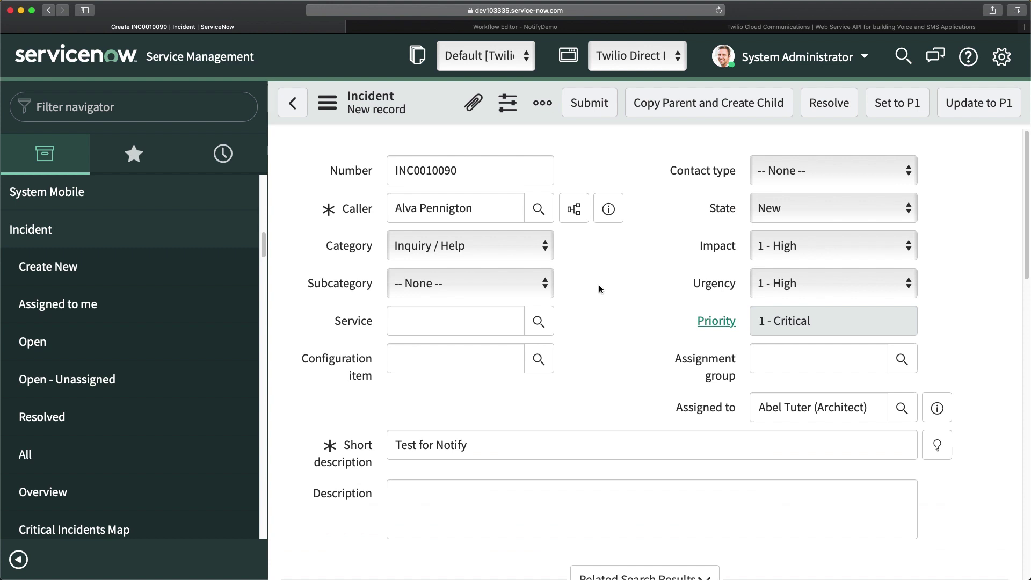
right_click(440, 109)
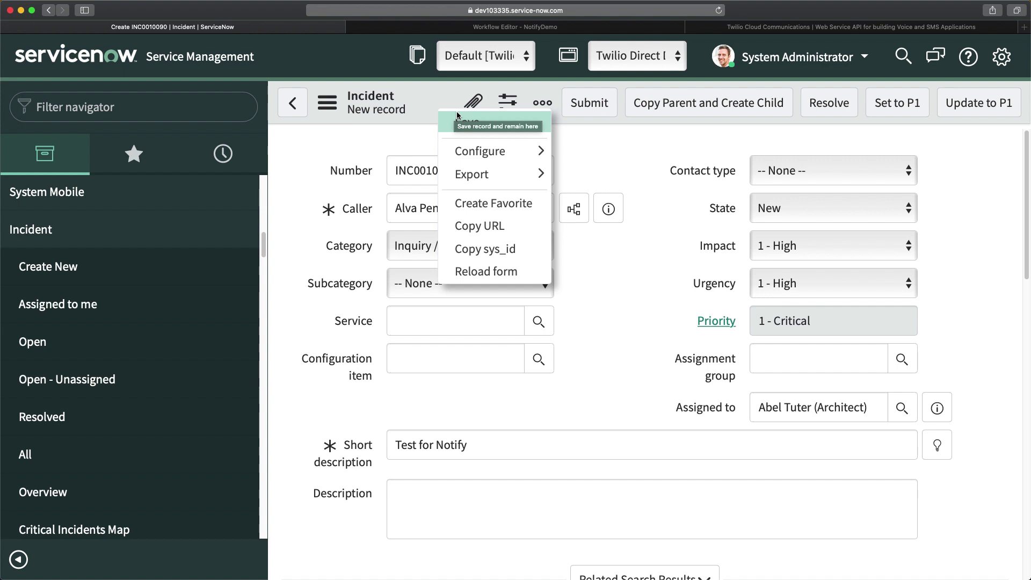
left_click(483, 123)
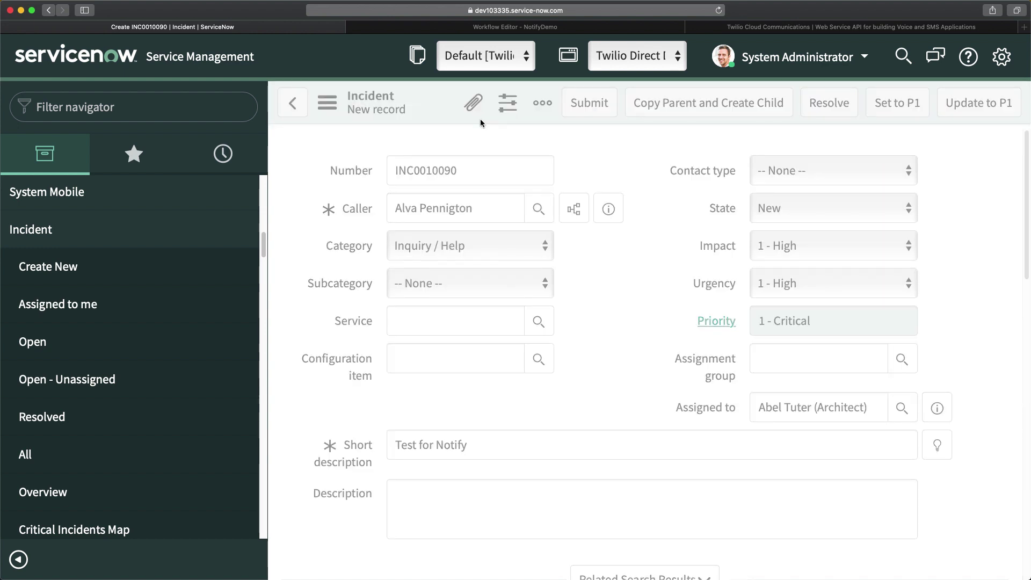